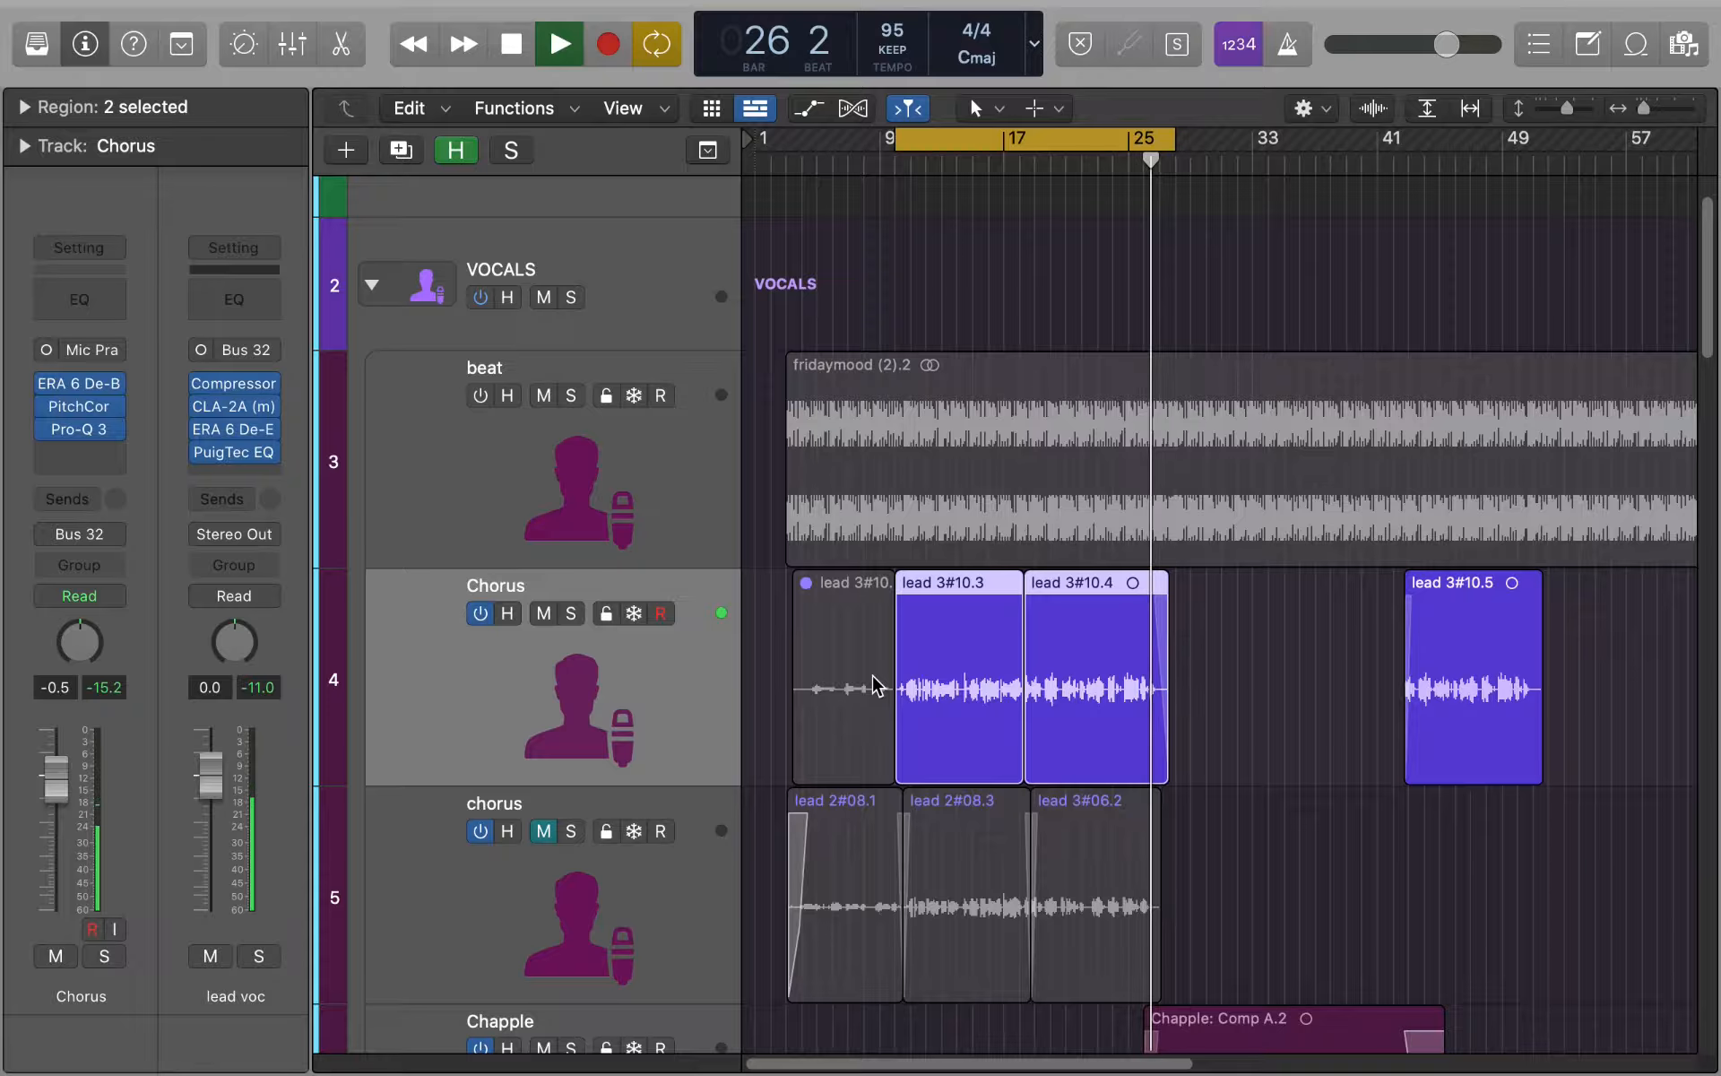
# - Play back the chorus vocal in short passes and check its level on the Chorus and lead voc meters
pyautogui.press('space')
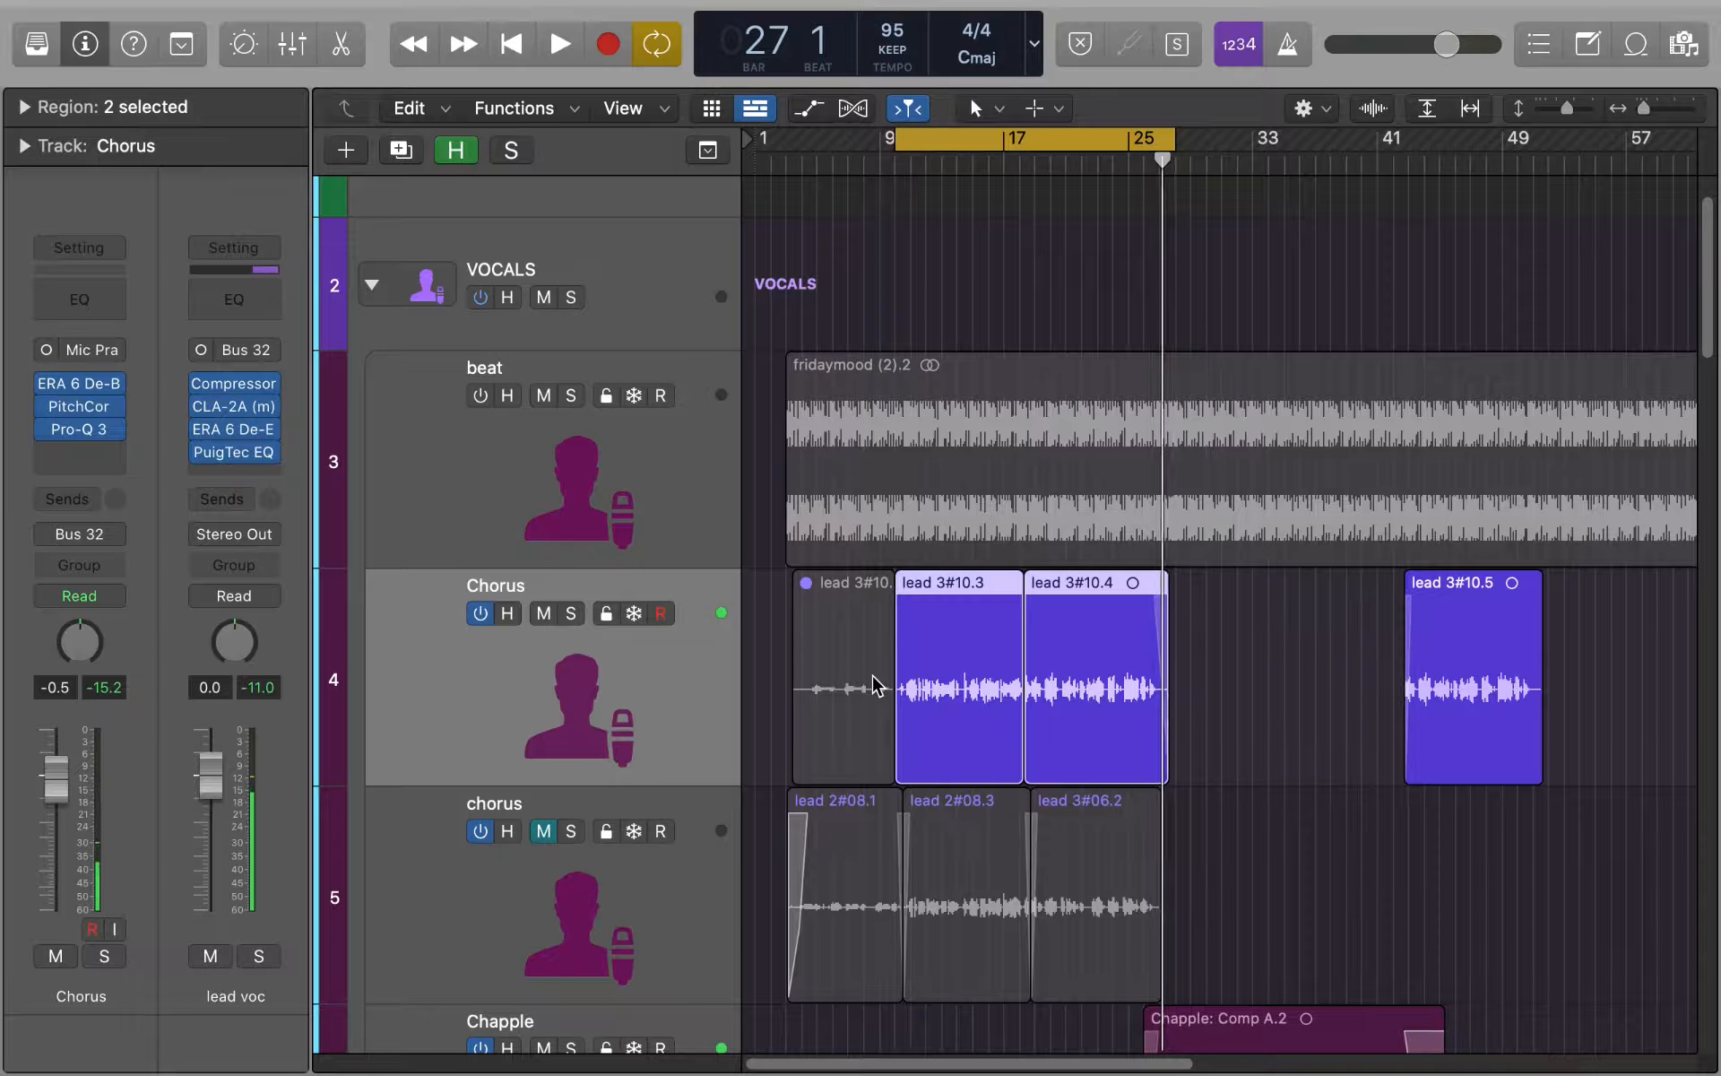
pyautogui.moveTo(1283, 1072)
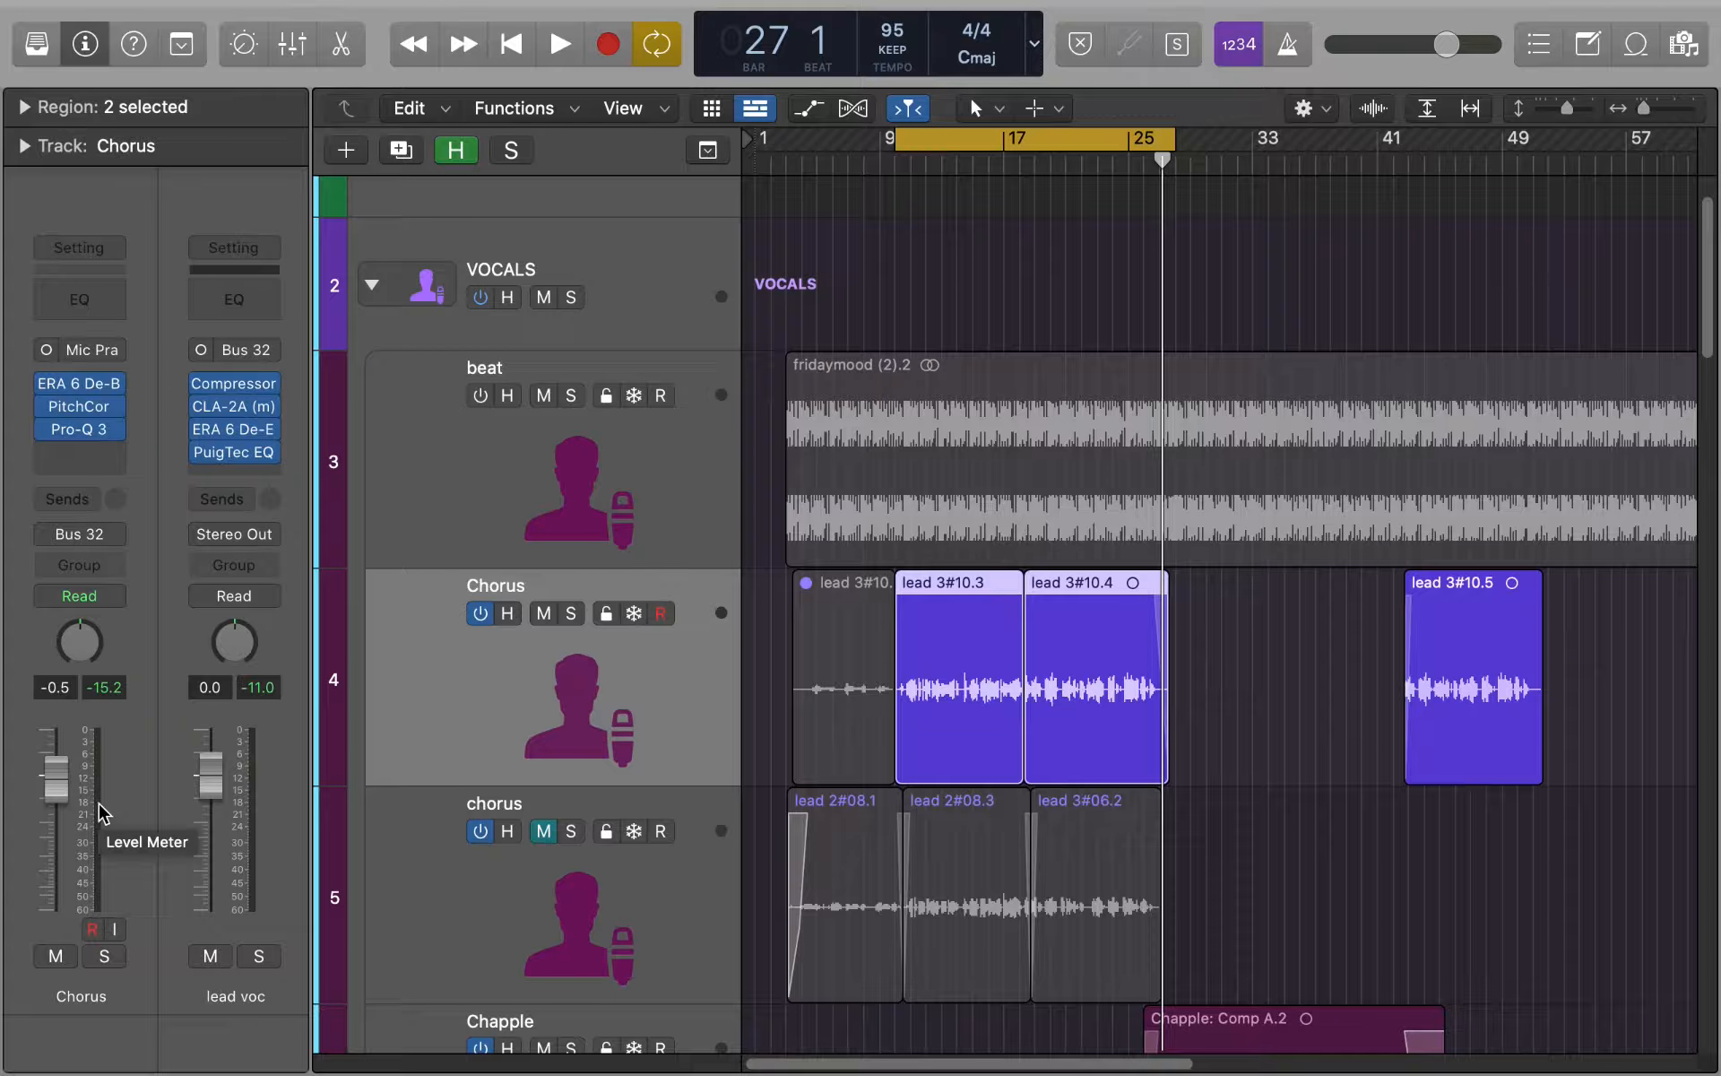
pyautogui.press('space')
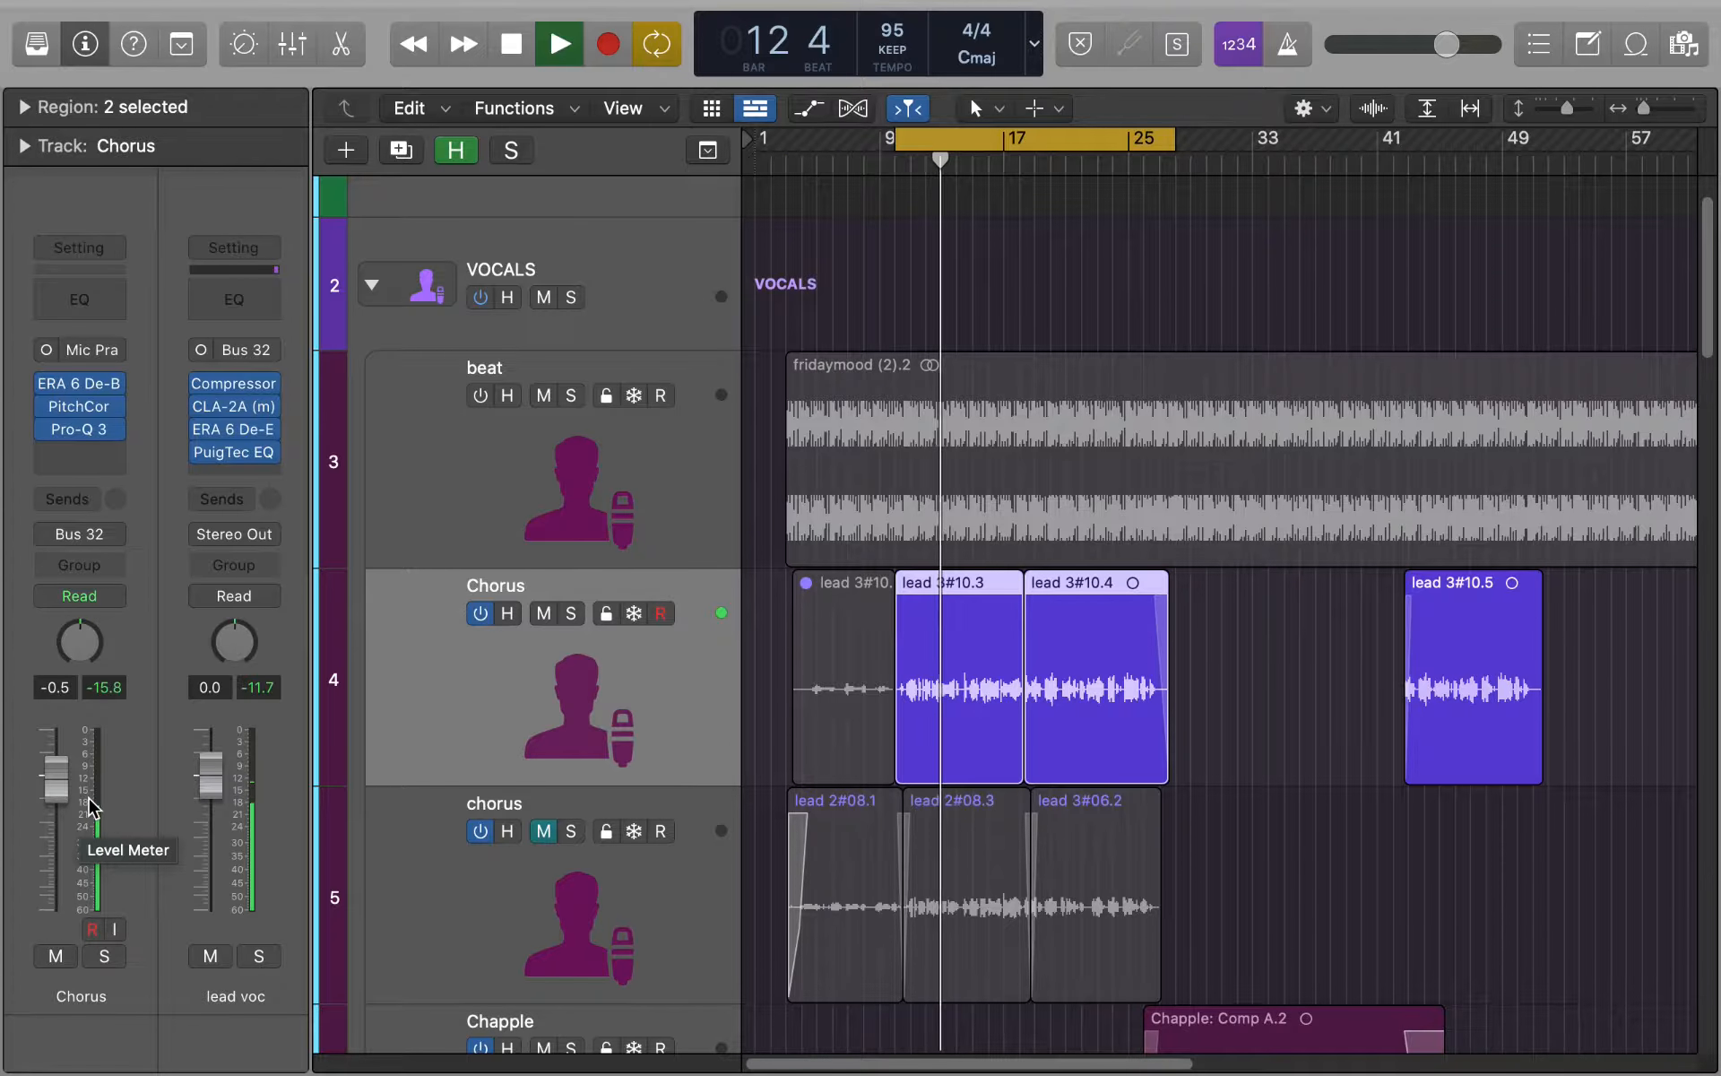
pyautogui.press('space')
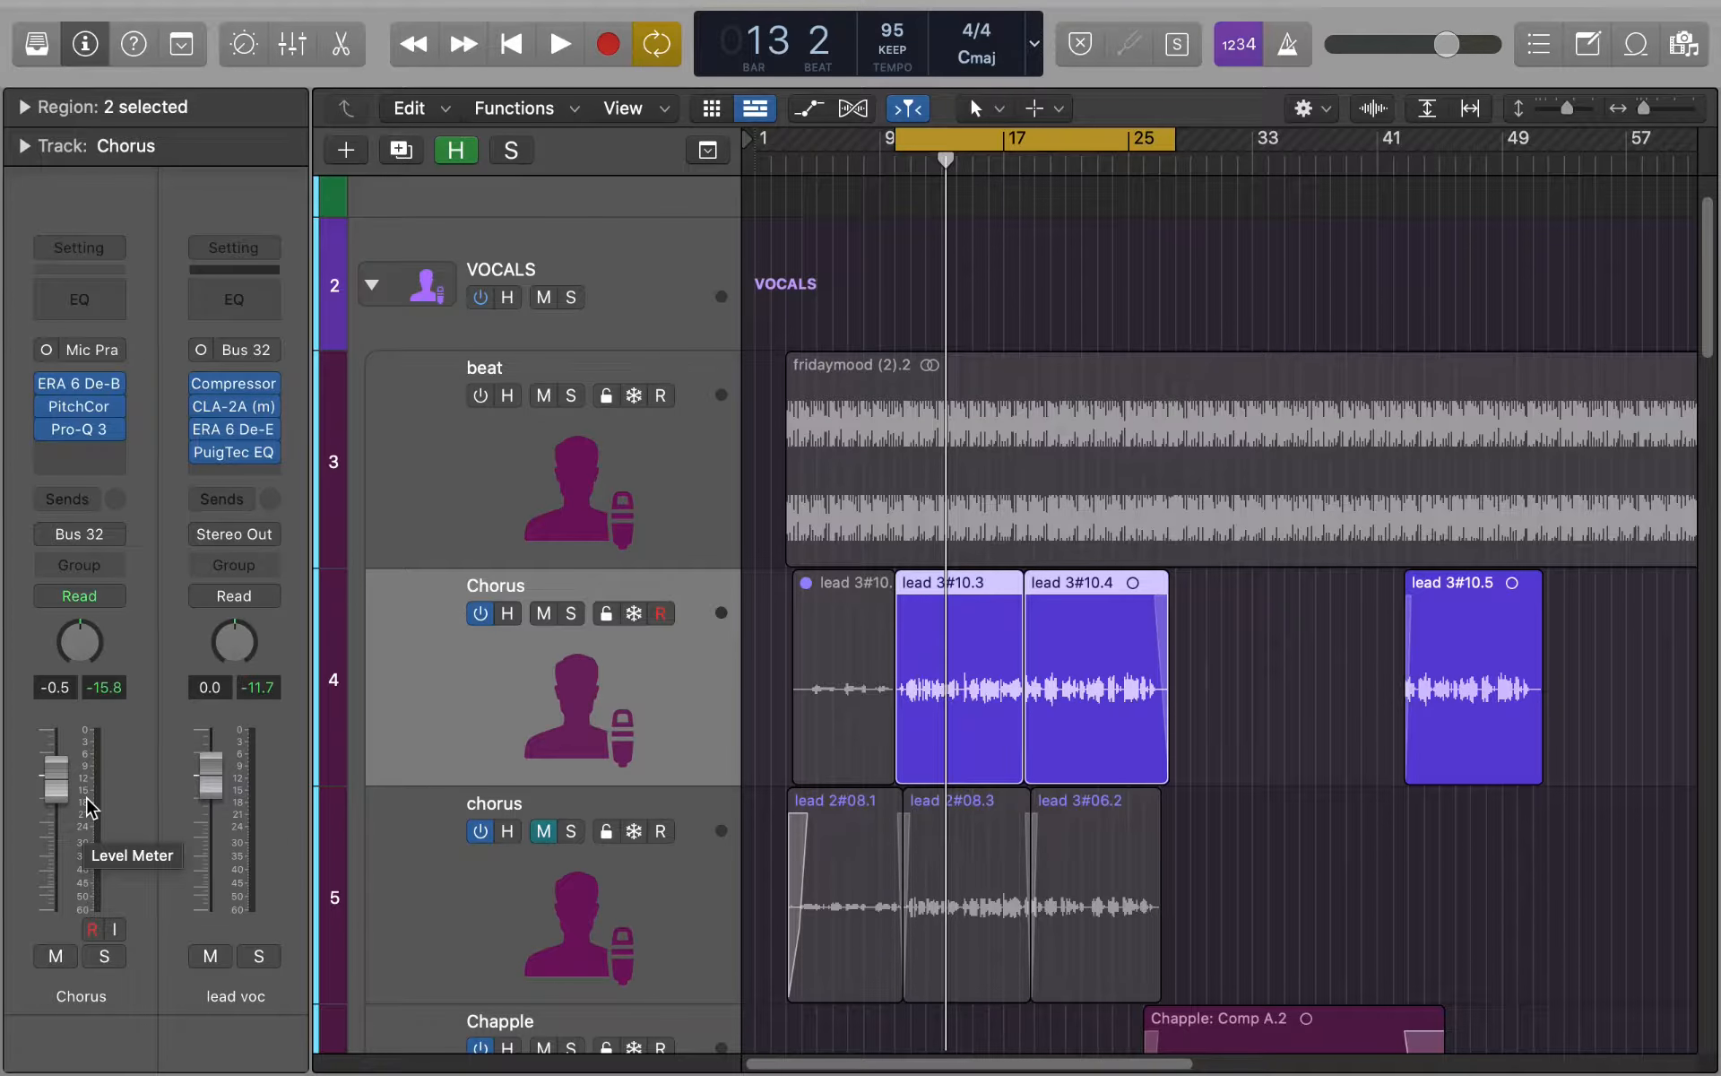
pyautogui.hotkey('shift', 'space')
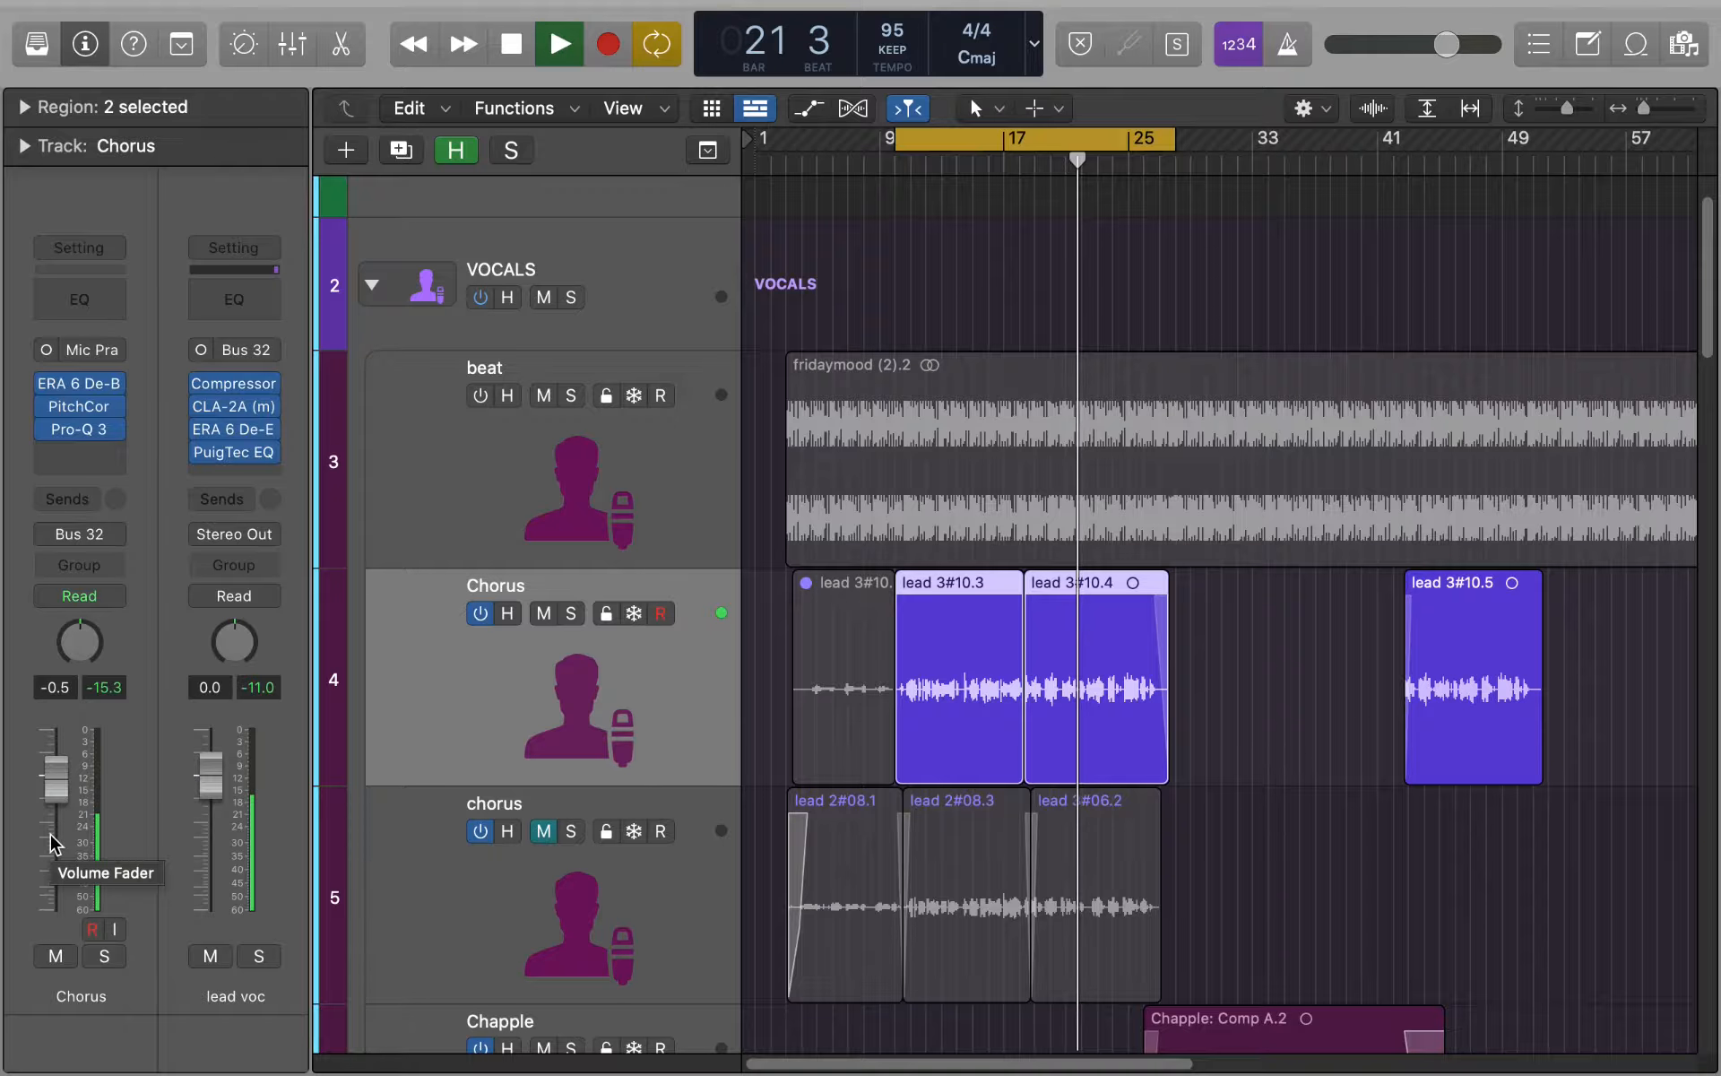
pyautogui.press('space')
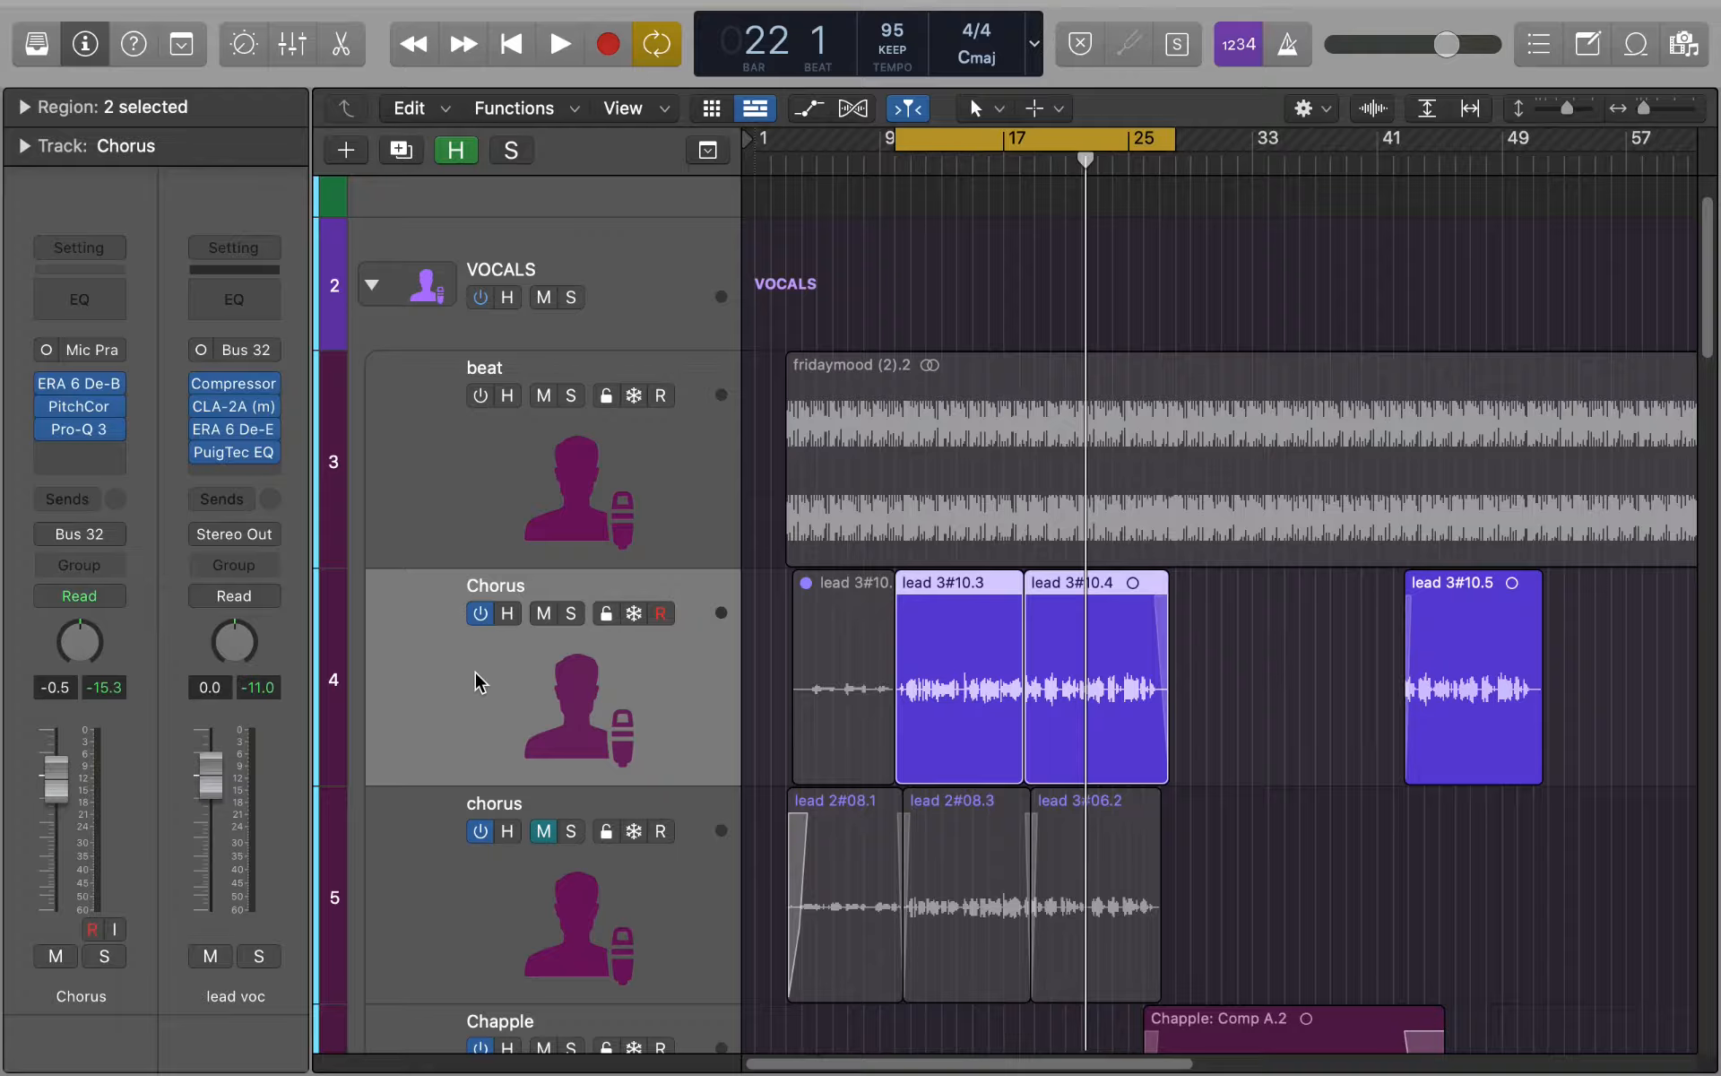
# - Review the channel strips of the Chapple and verse 3 tracks, and reselect the Chorus track
pyautogui.scroll(-3, 615, 713)
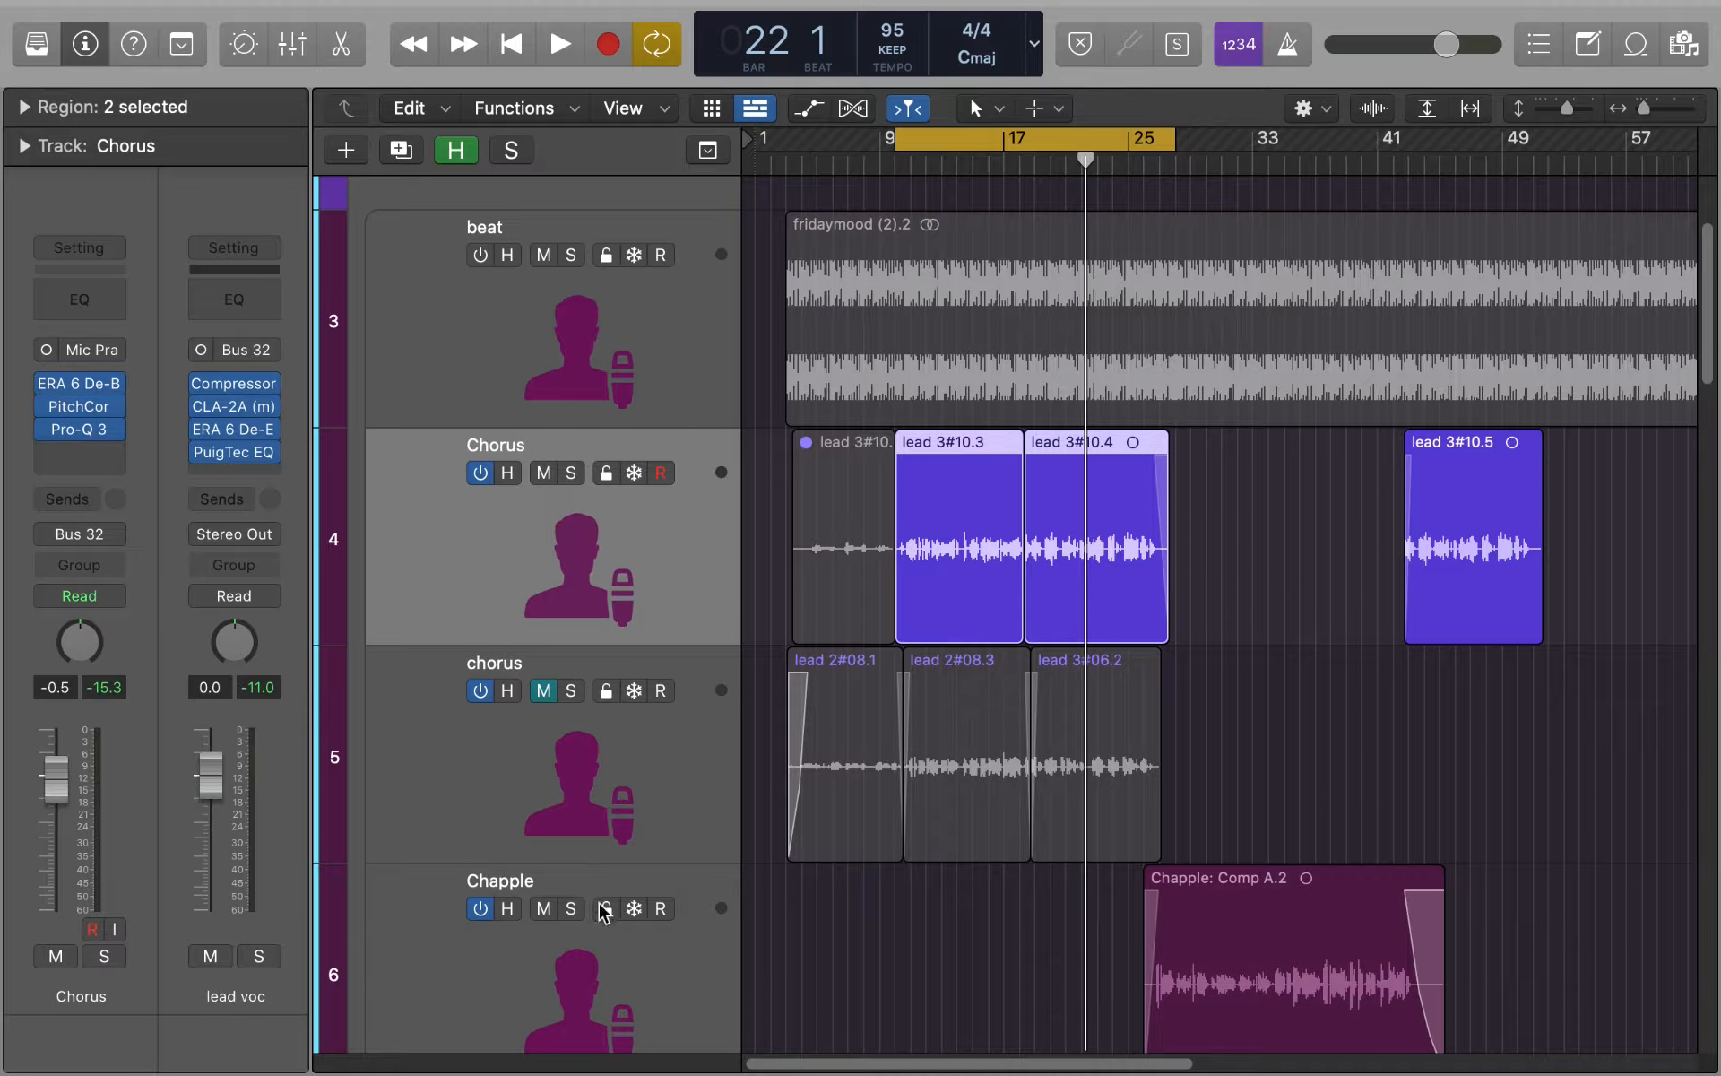
pyautogui.click(573, 983)
pyautogui.scroll(-15, 578, 977)
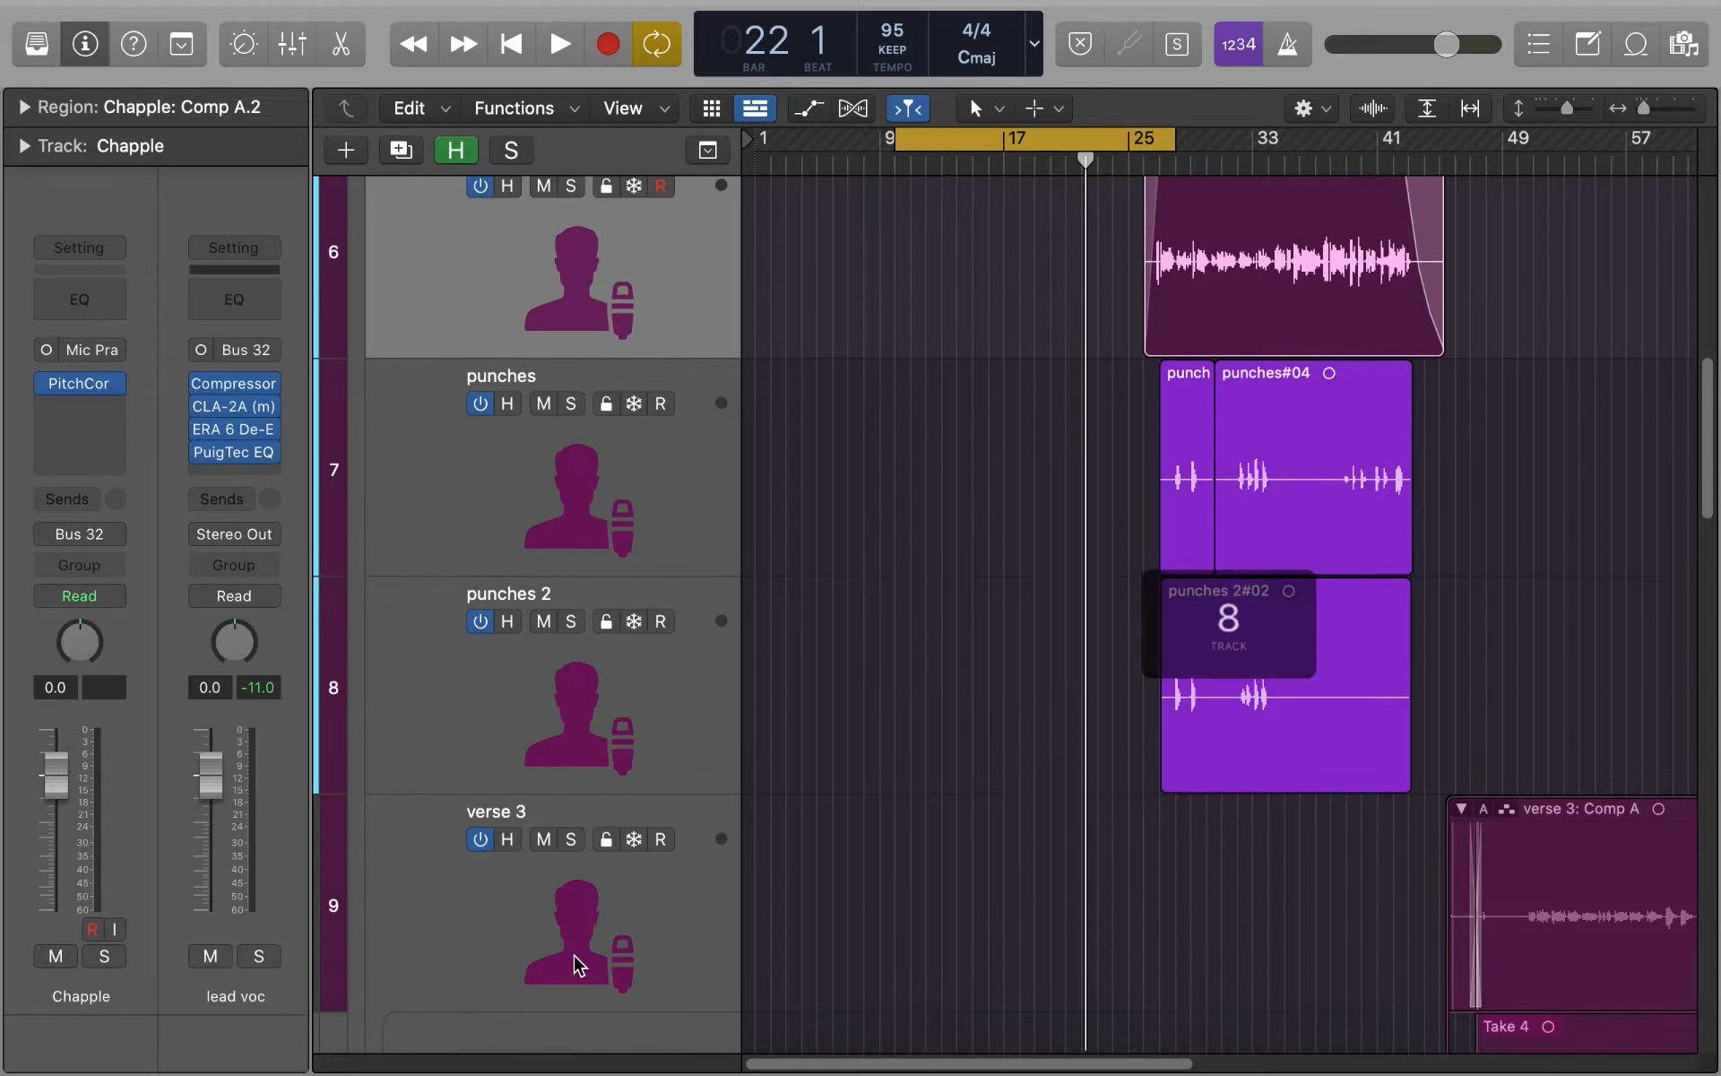
pyautogui.scroll(-2, 573, 933)
pyautogui.click(557, 853)
pyautogui.scroll(4, 553, 861)
pyautogui.scroll(2, 549, 860)
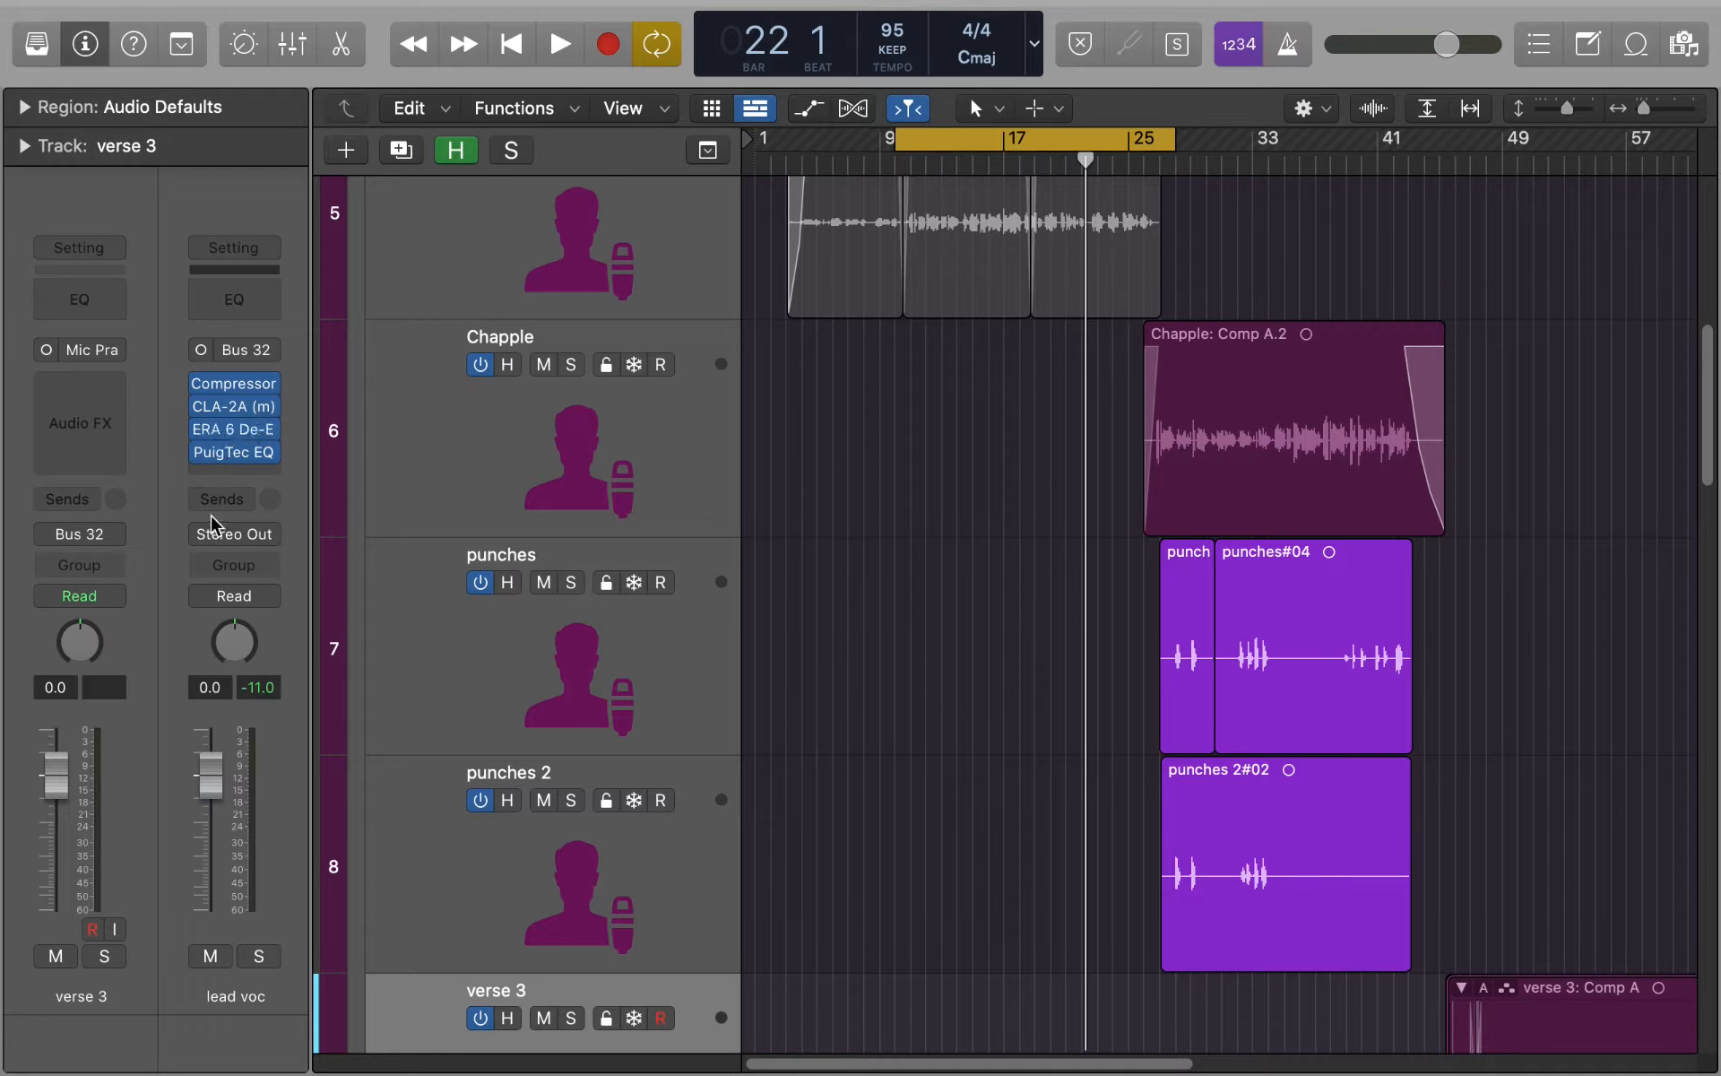
pyautogui.scroll(12, 686, 546)
pyautogui.click(671, 476)
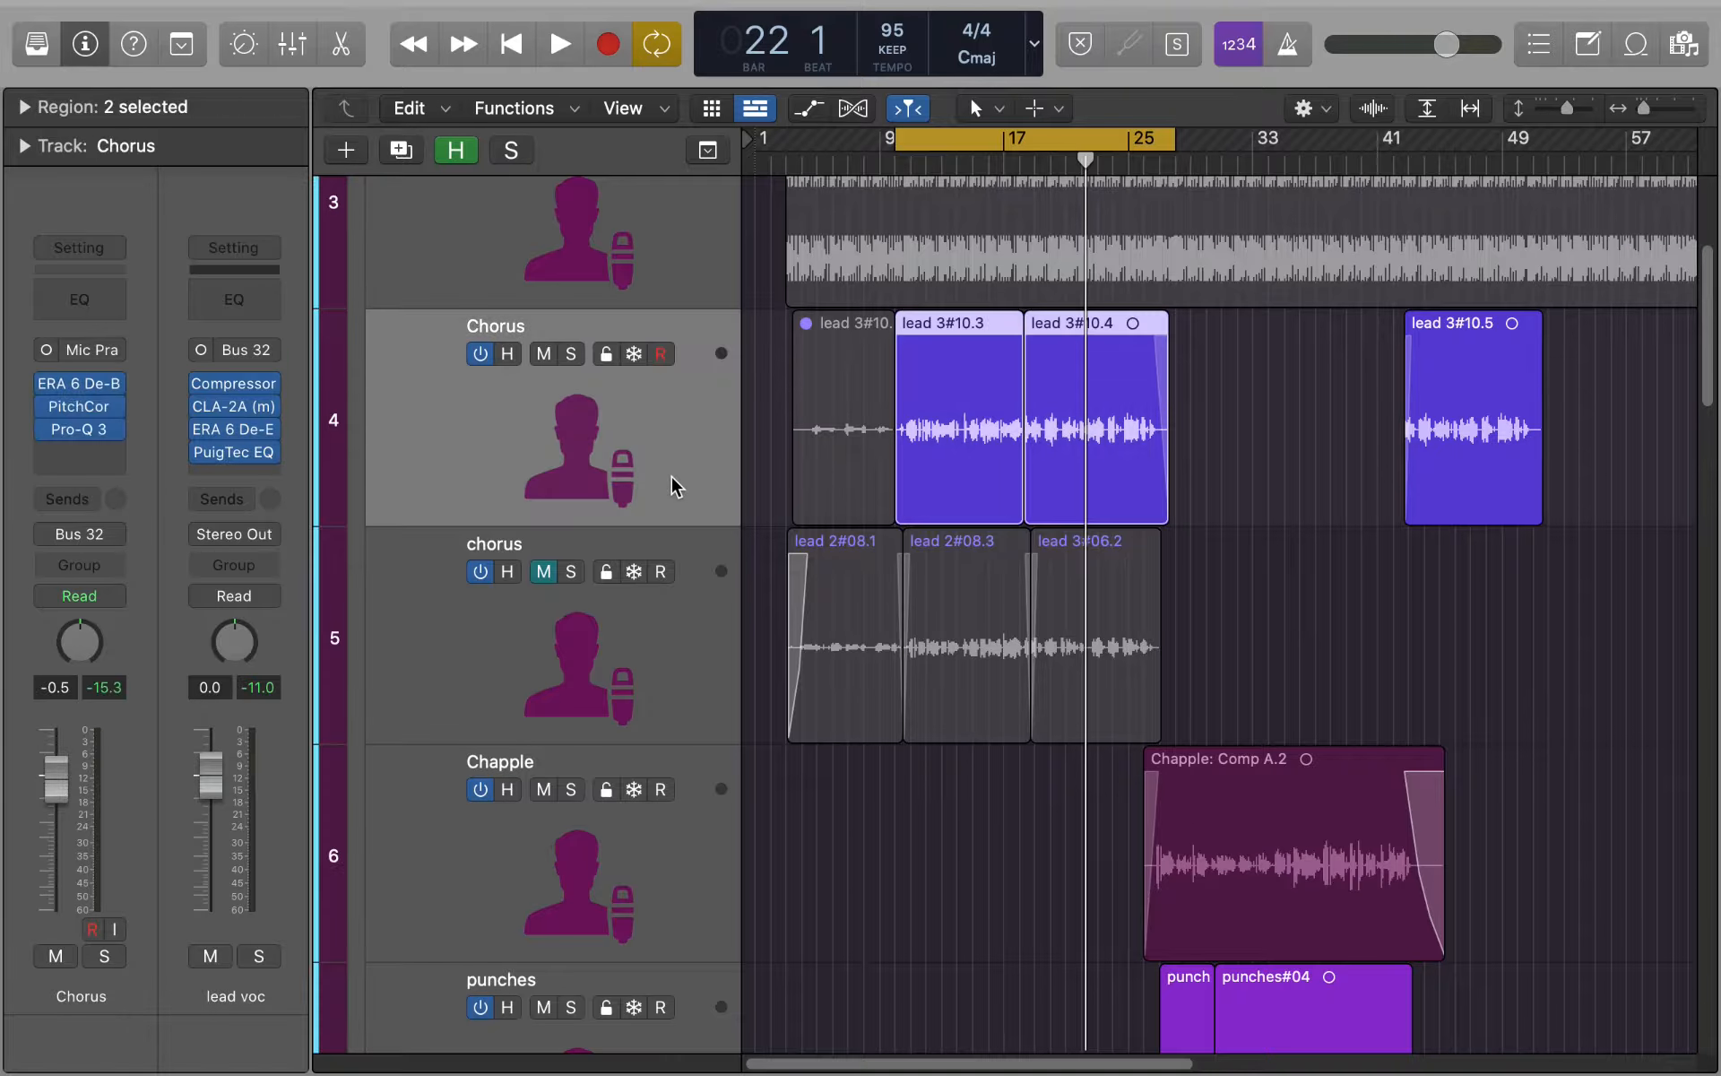
pyautogui.scroll(5, 681, 480)
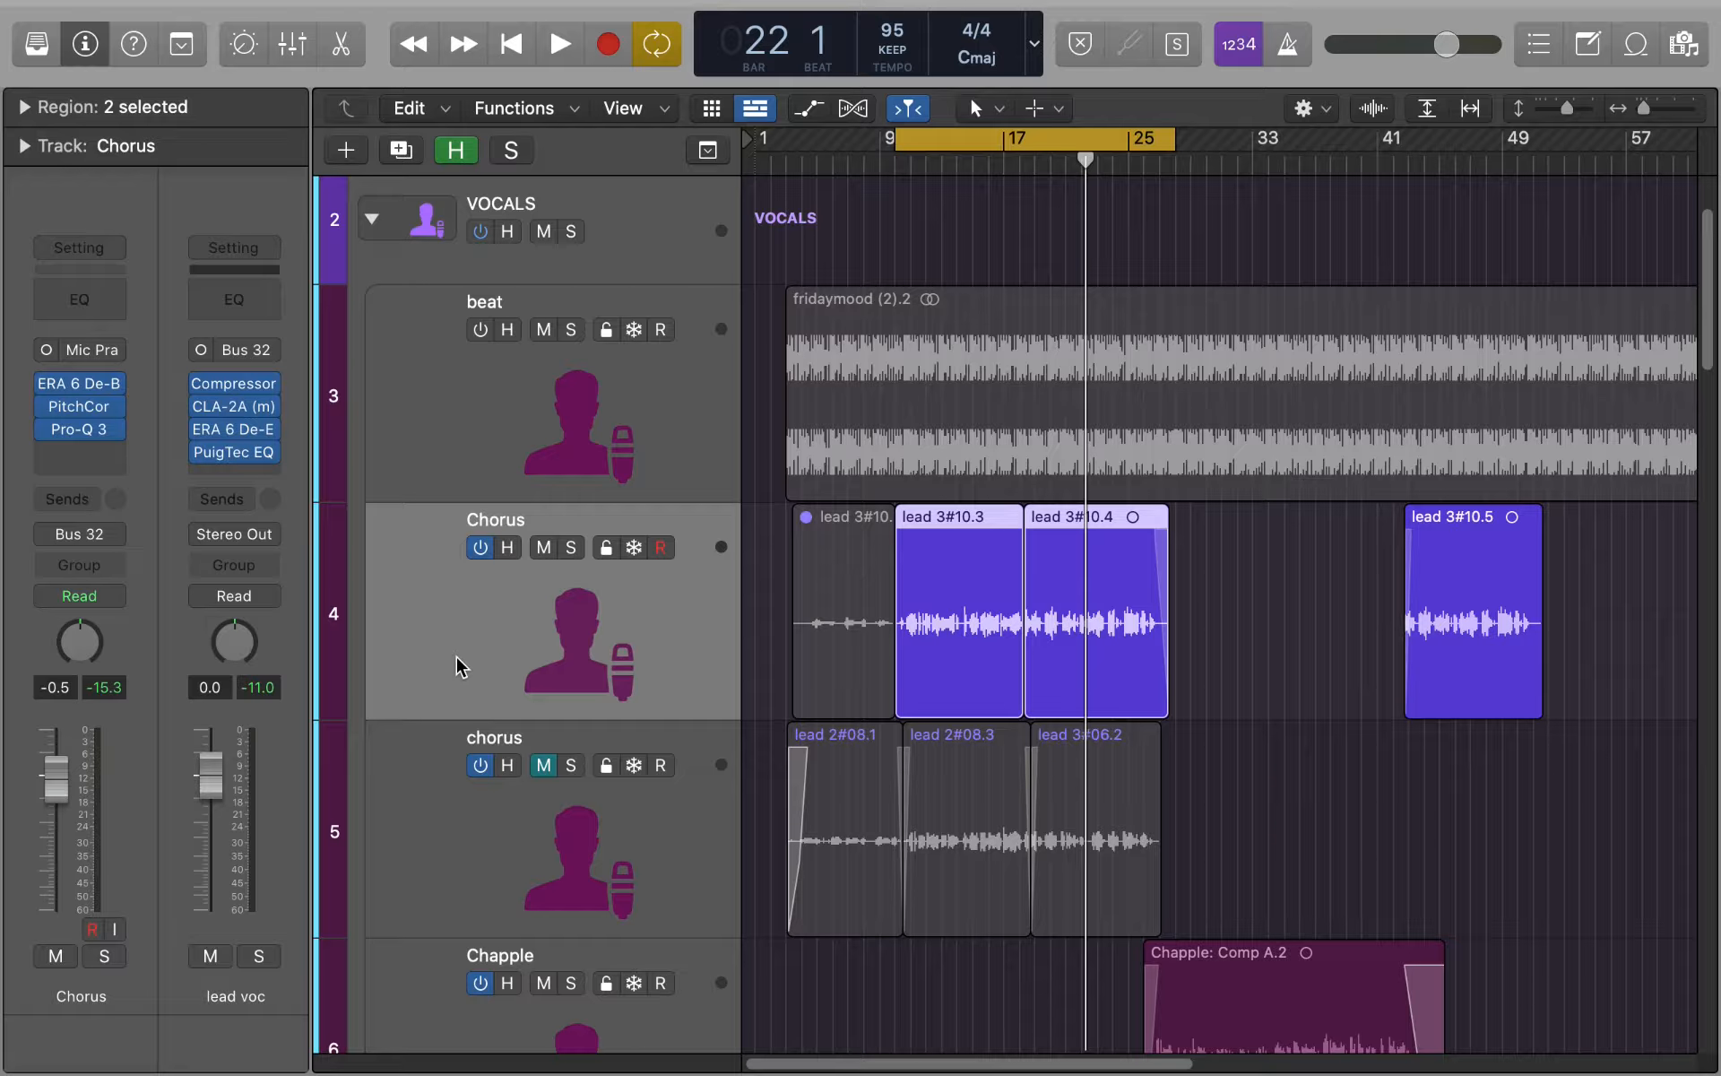
# - Inspect the Pro-Q 3 equalizer curve on the Chorus track and close the plug-in
pyautogui.moveTo(80, 437)
pyautogui.click(81, 438)
pyautogui.moveTo(1104, 191); pyautogui.dragTo(822, 111)
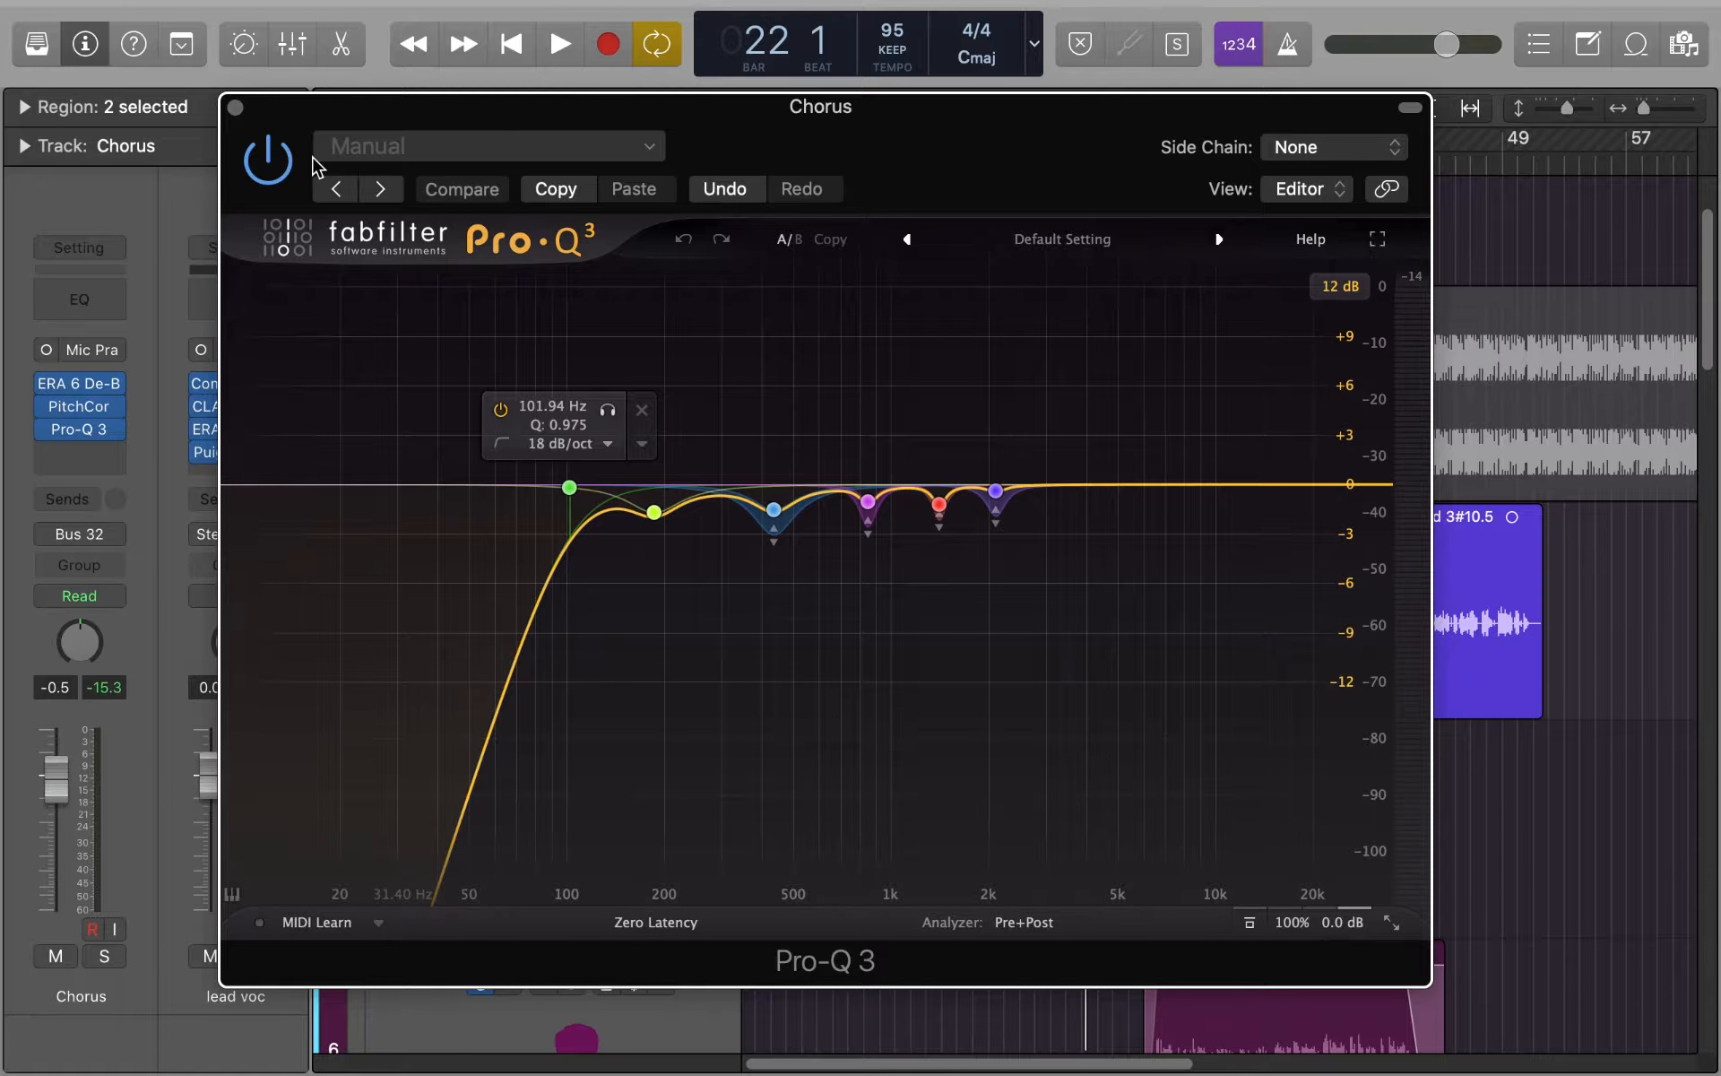
pyautogui.click(235, 108)
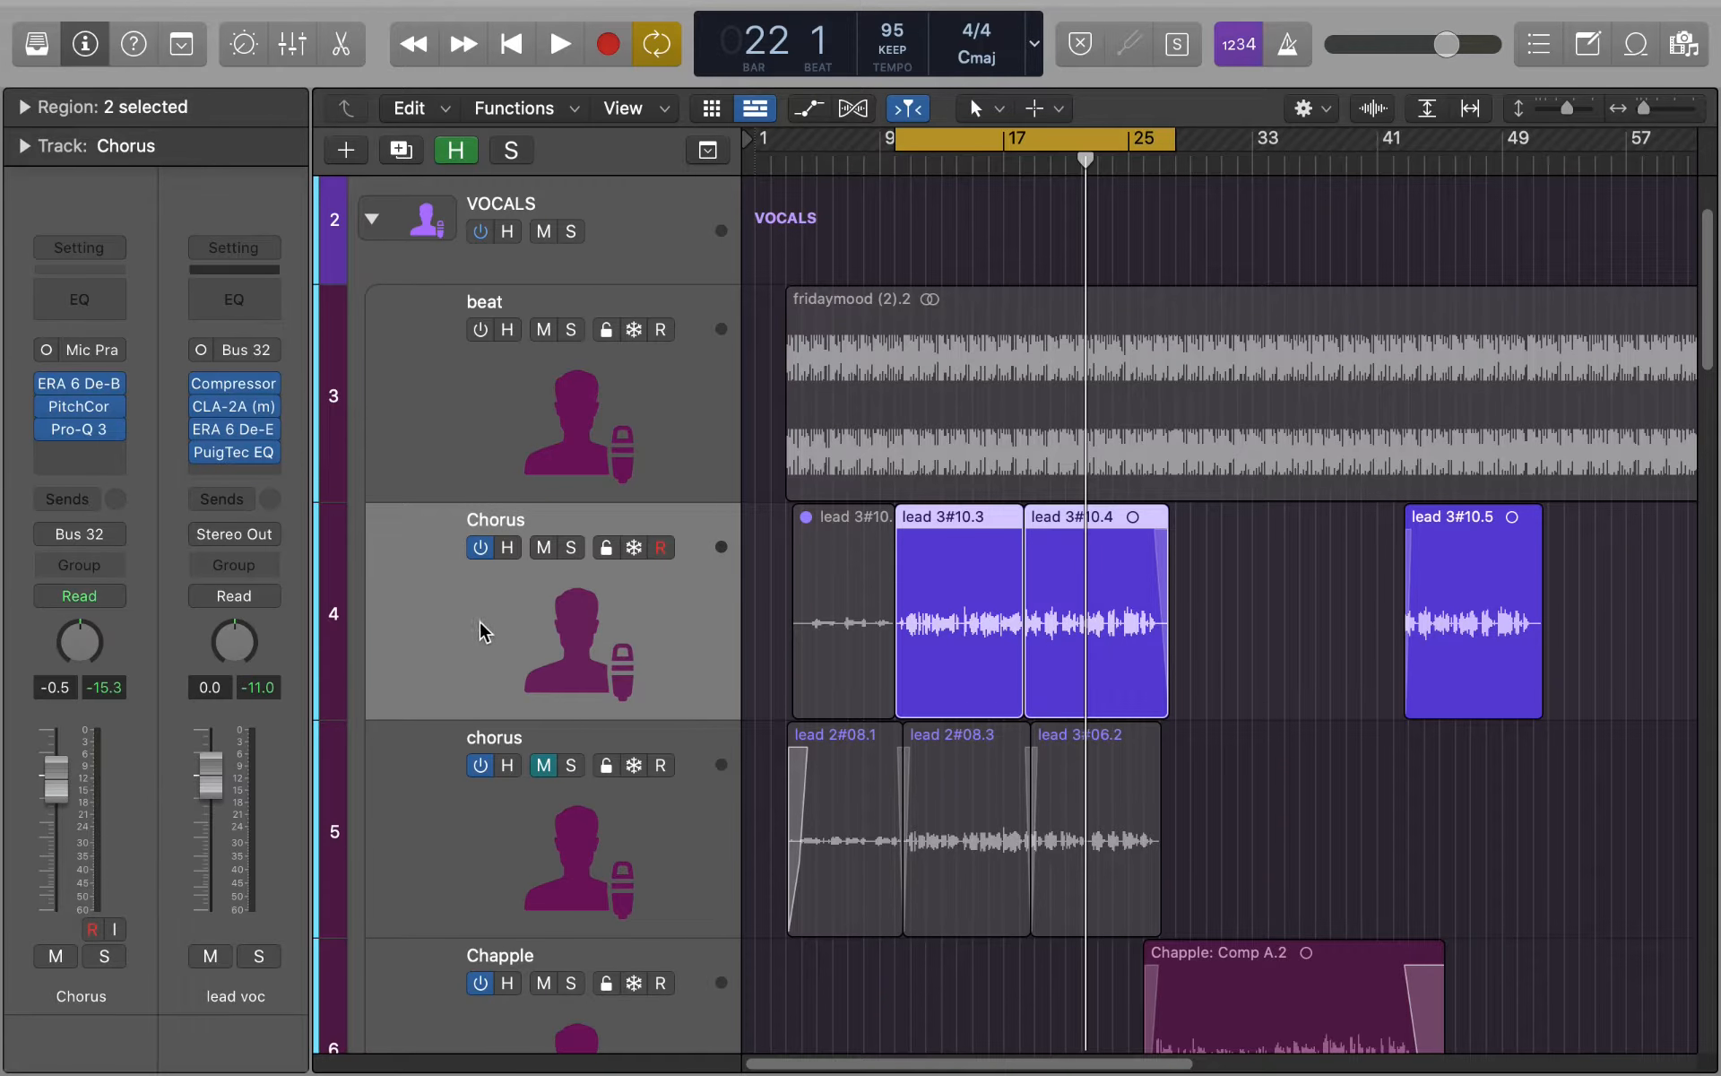
# - Open the Compressor on the lead voc bus and look through its circuit types from Platinum Digital to Vintage FET, ending on Vintage Opto
pyautogui.click(236, 385)
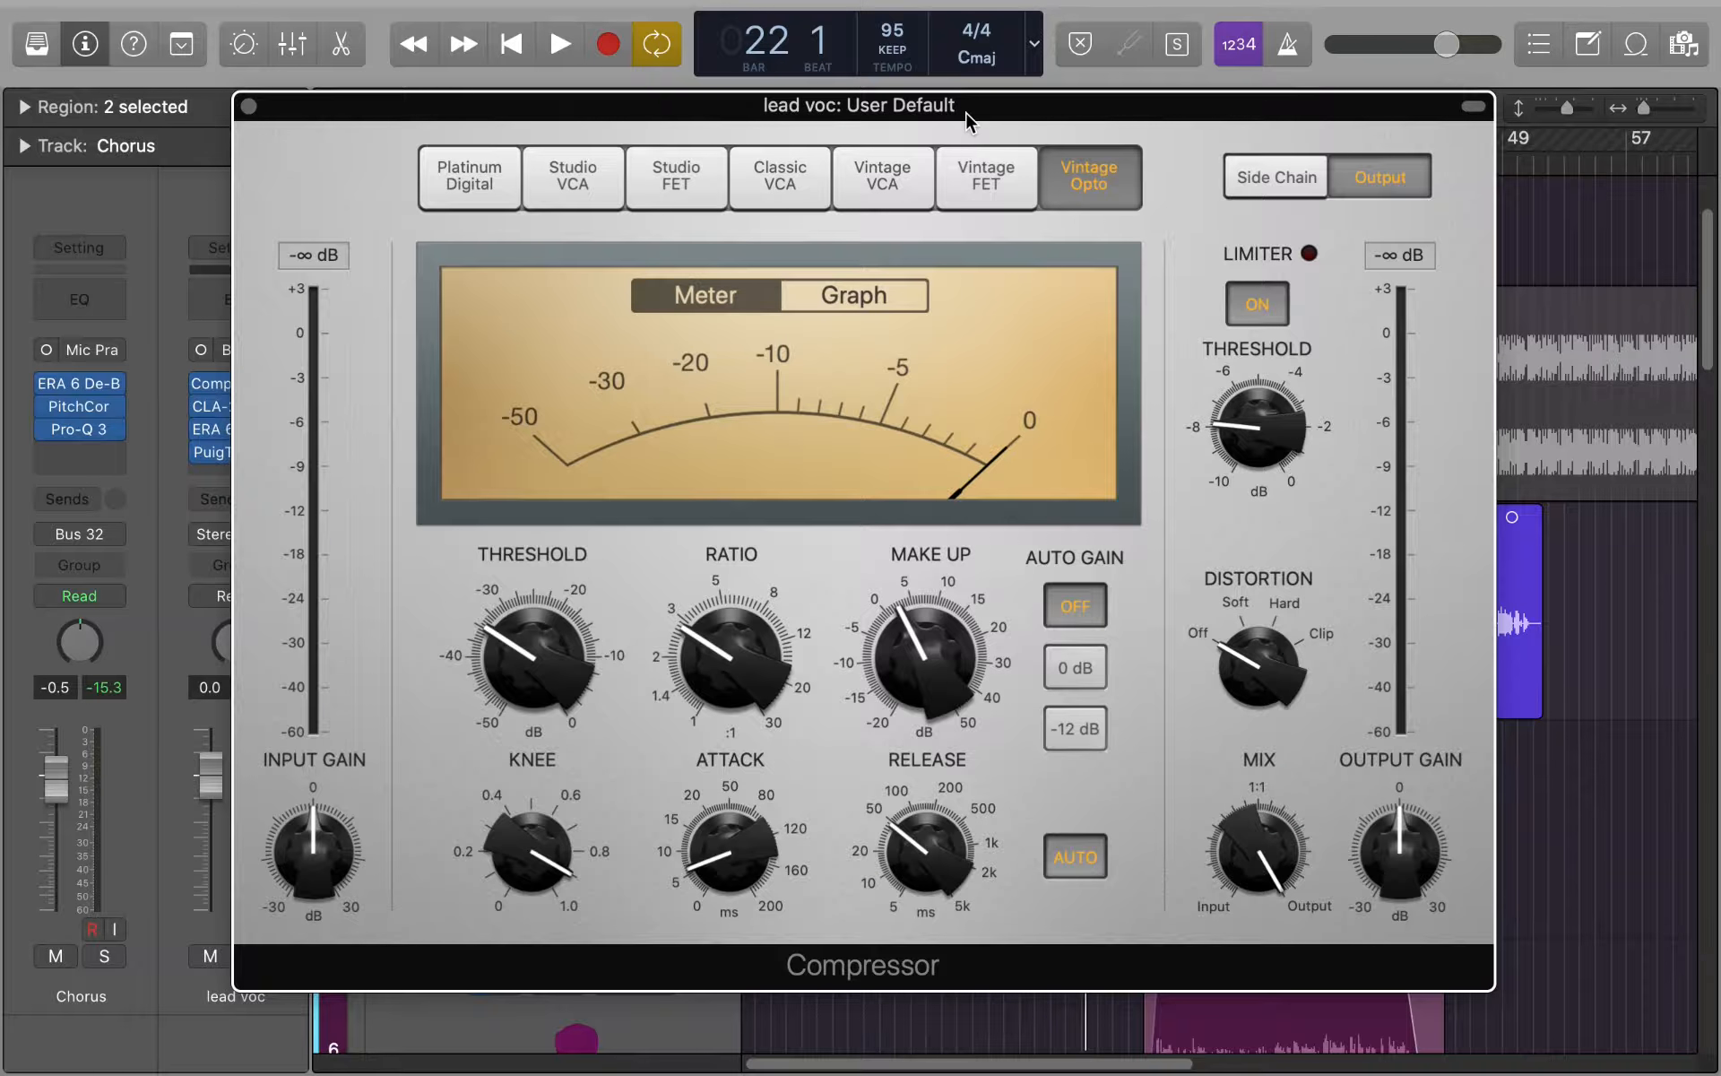
pyautogui.moveTo(966, 119); pyautogui.dragTo(994, 158)
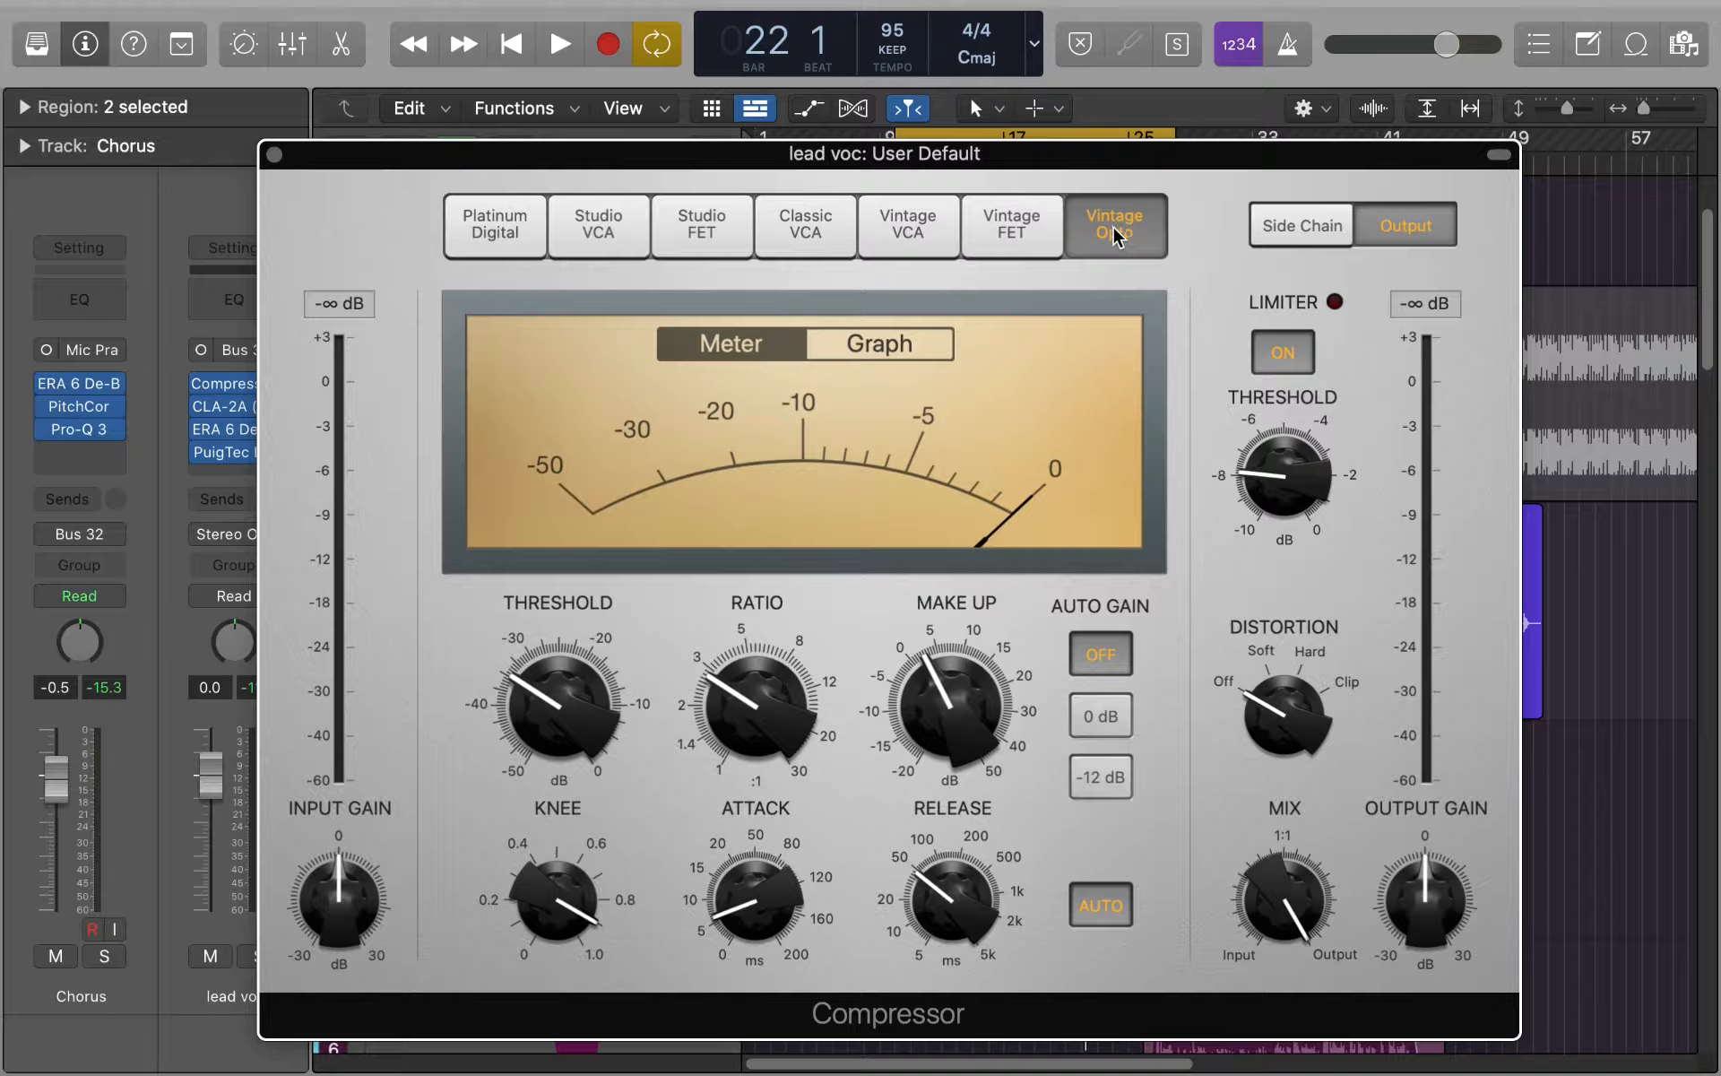
pyautogui.click(497, 251)
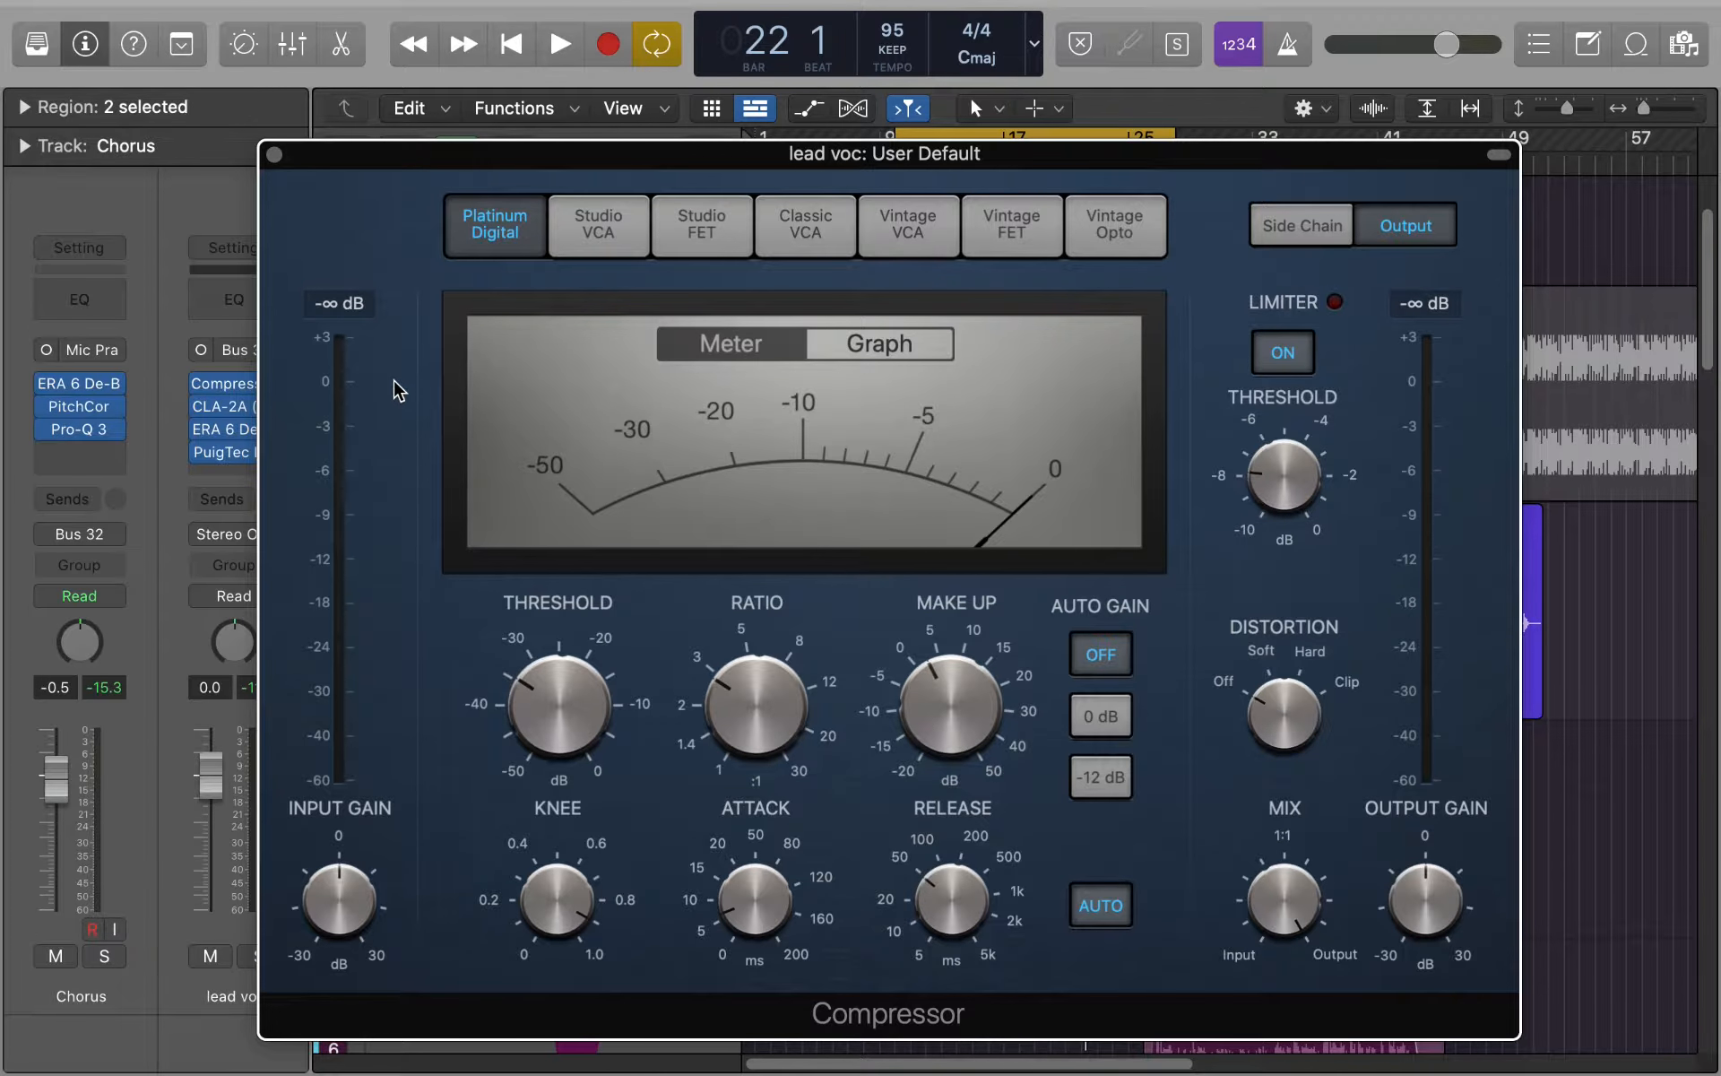
pyautogui.click(606, 235)
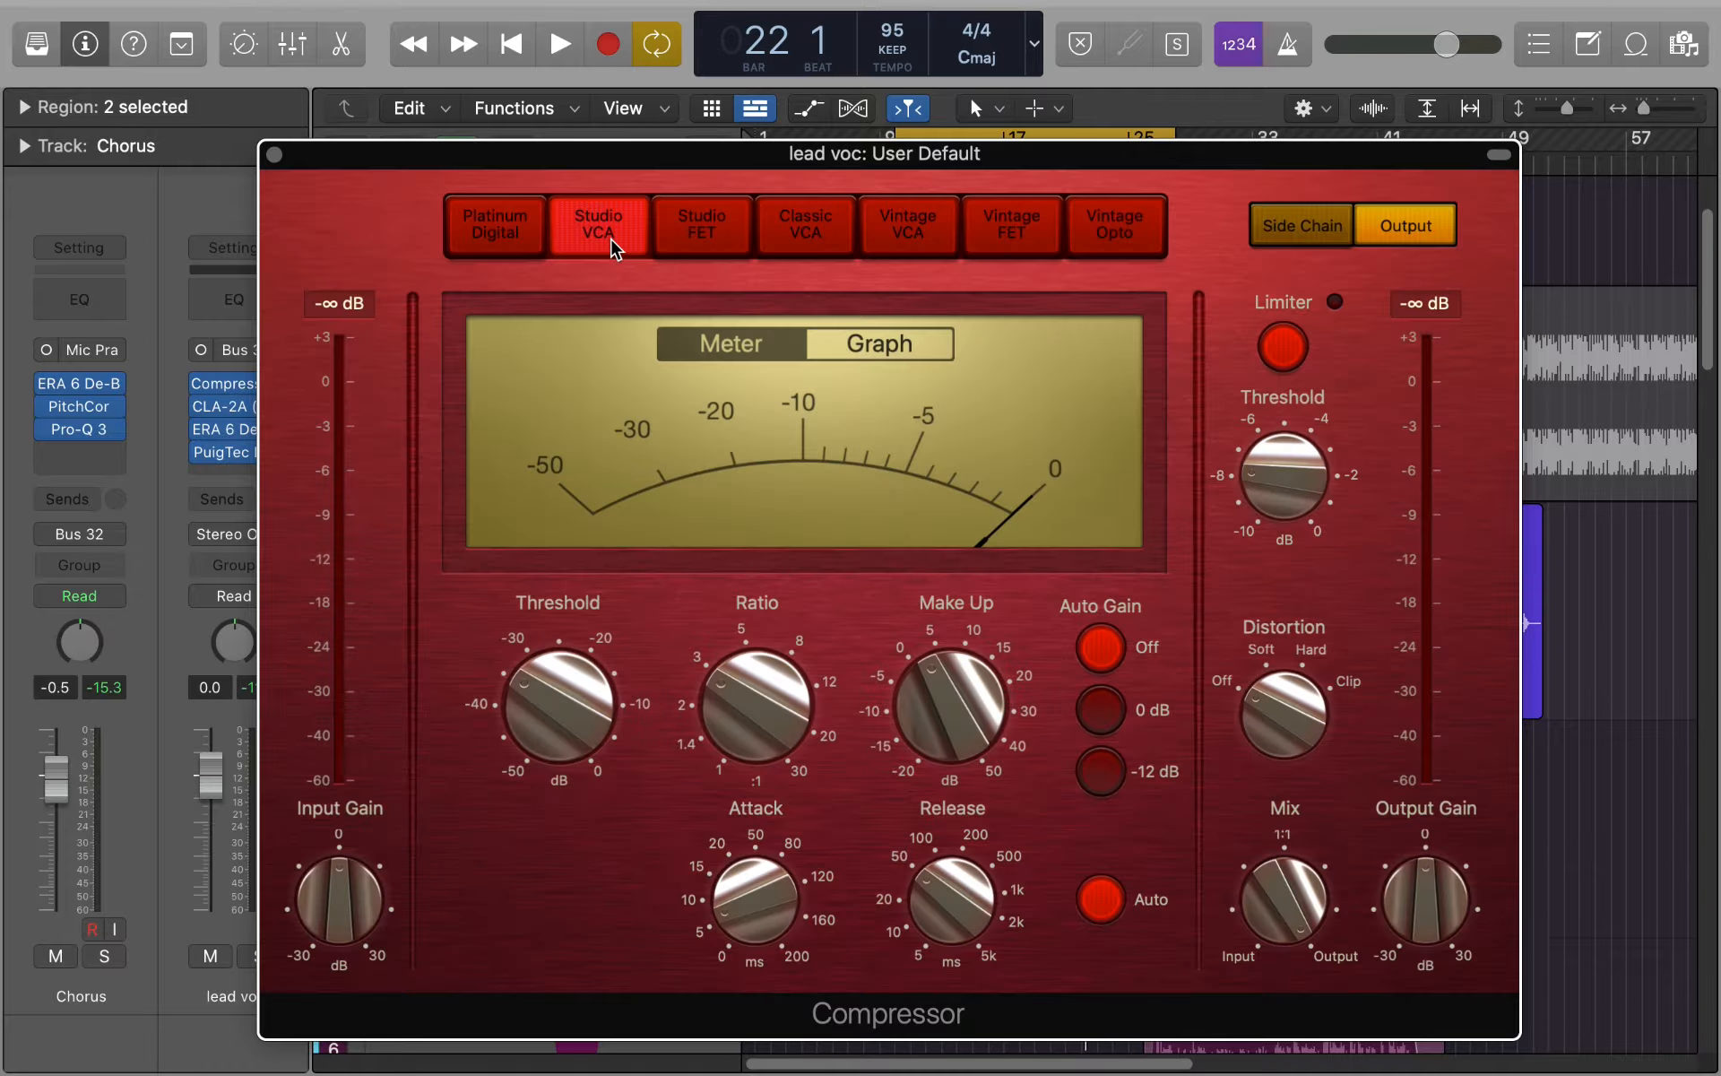
pyautogui.click(712, 240)
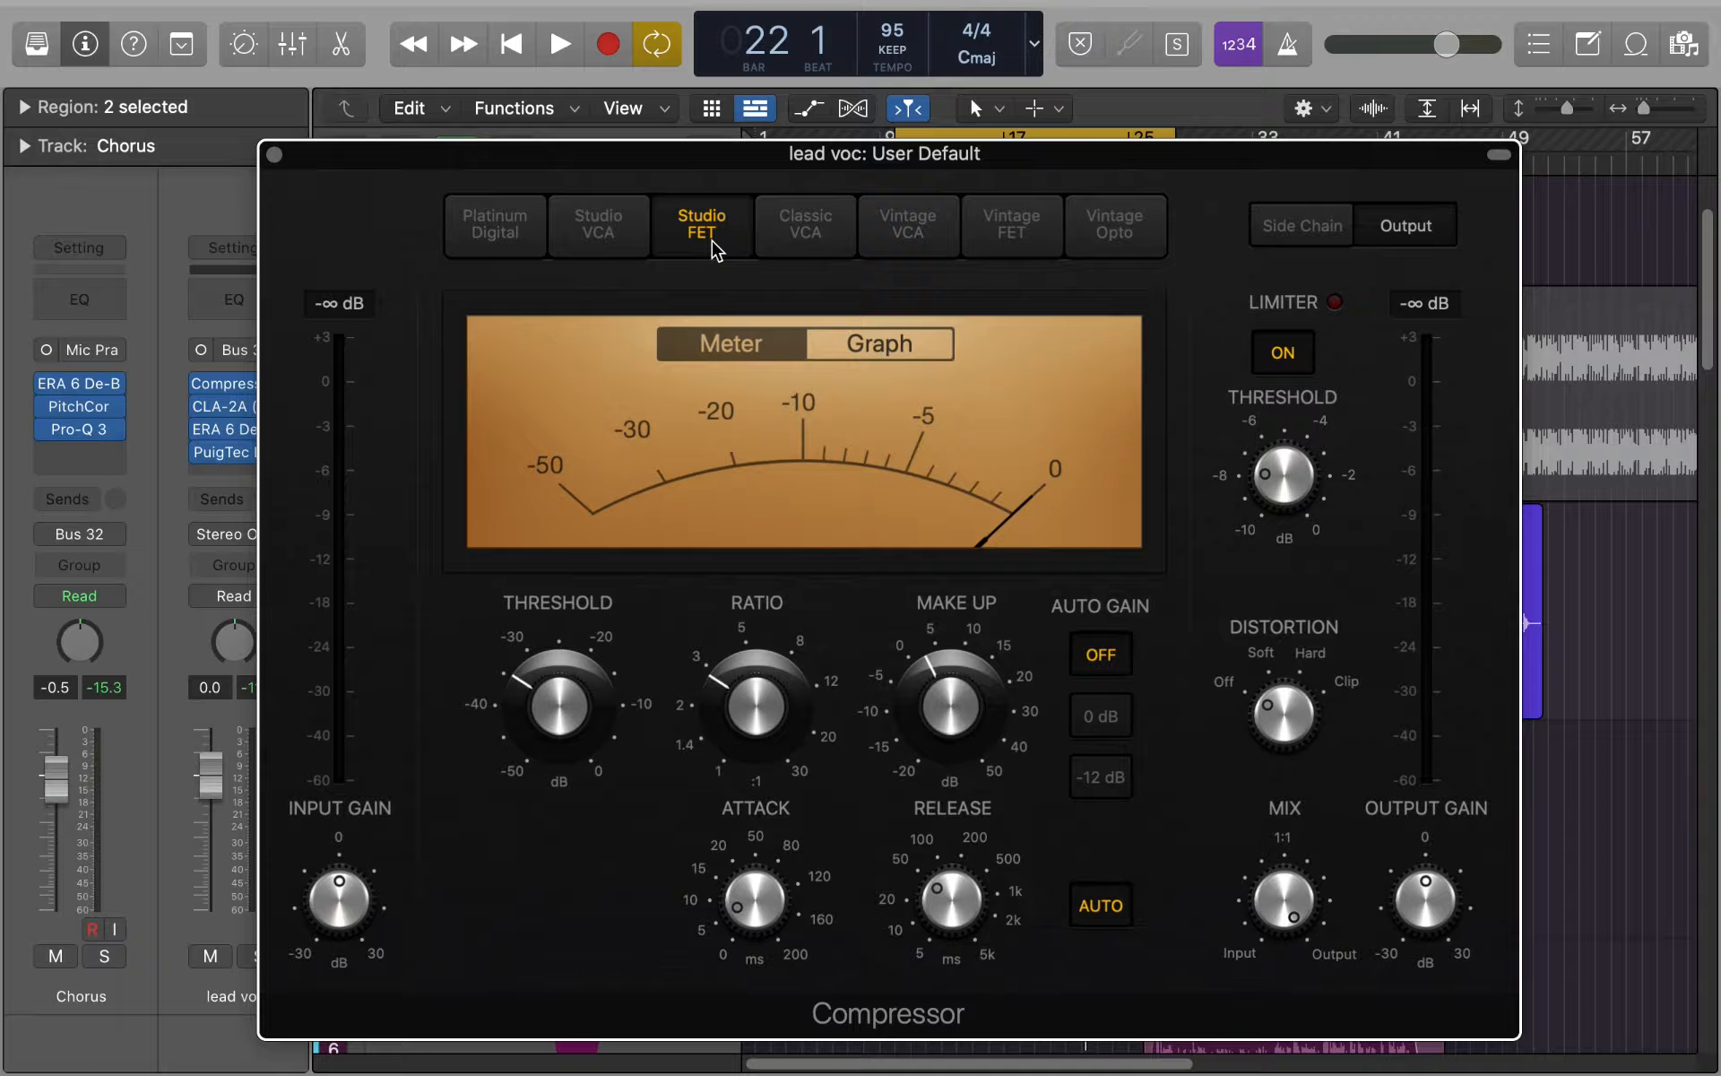
pyautogui.click(807, 242)
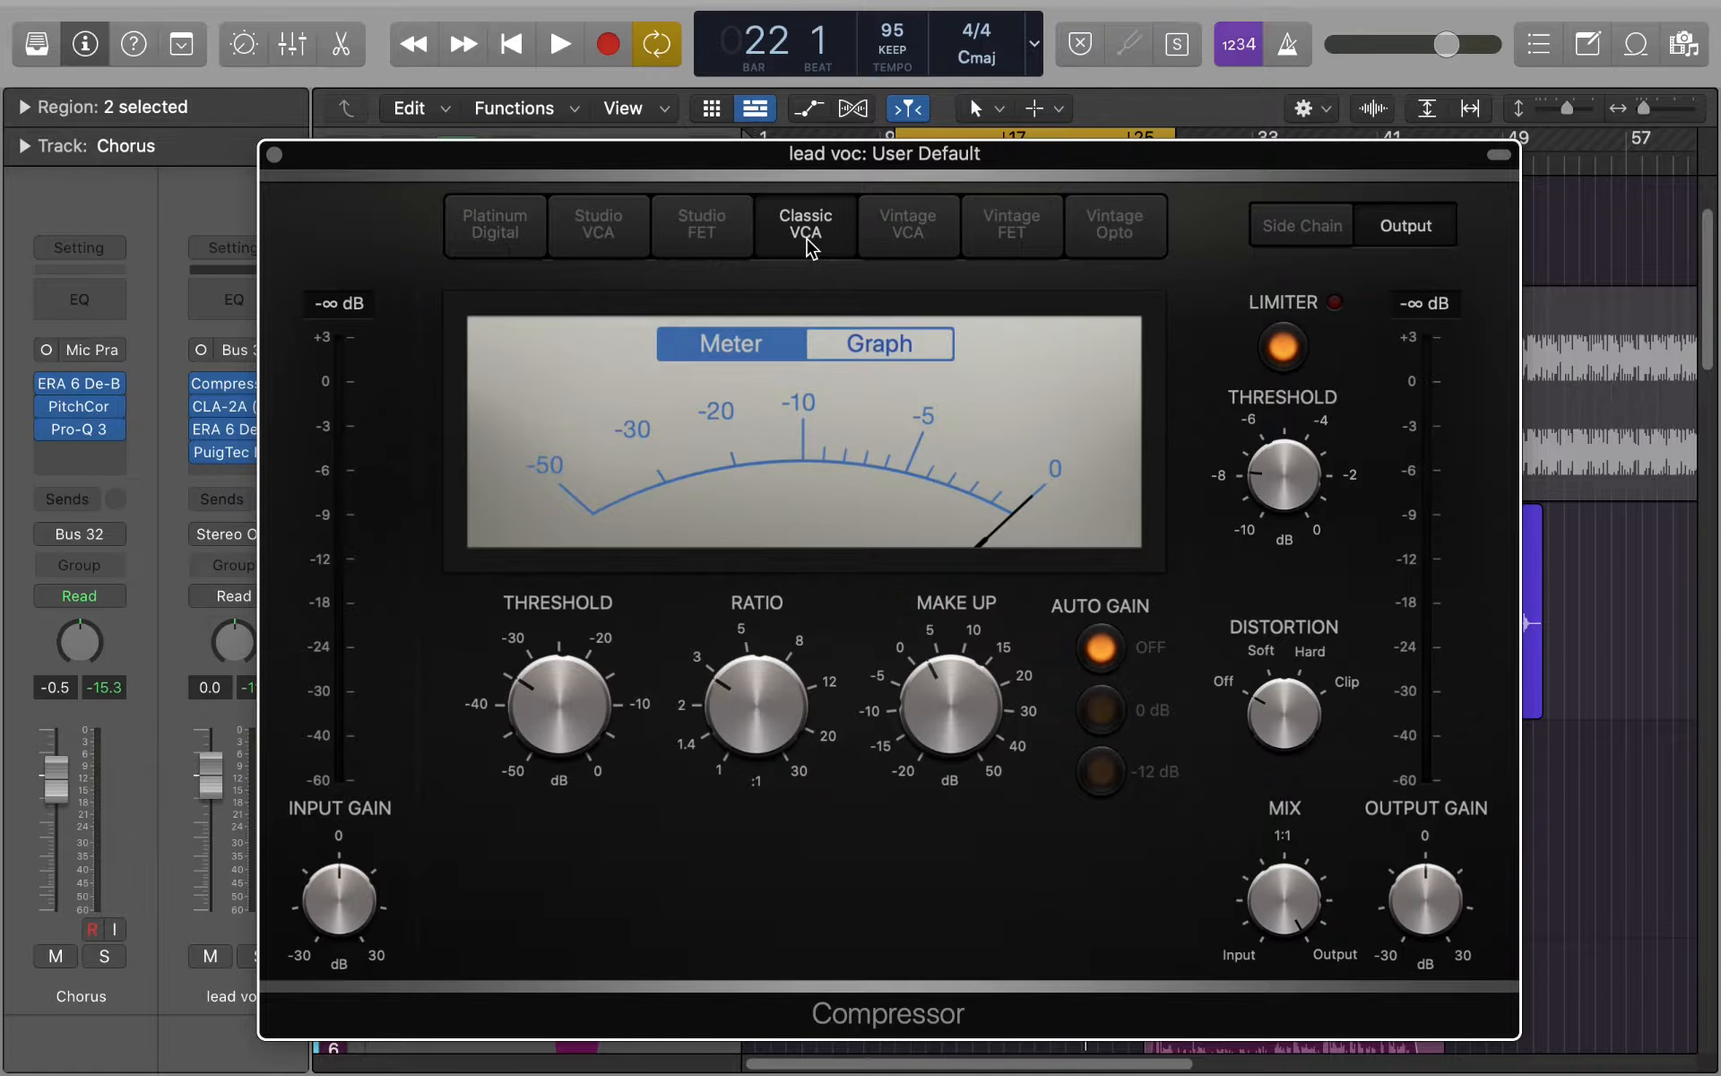
pyautogui.click(911, 233)
pyautogui.click(1002, 233)
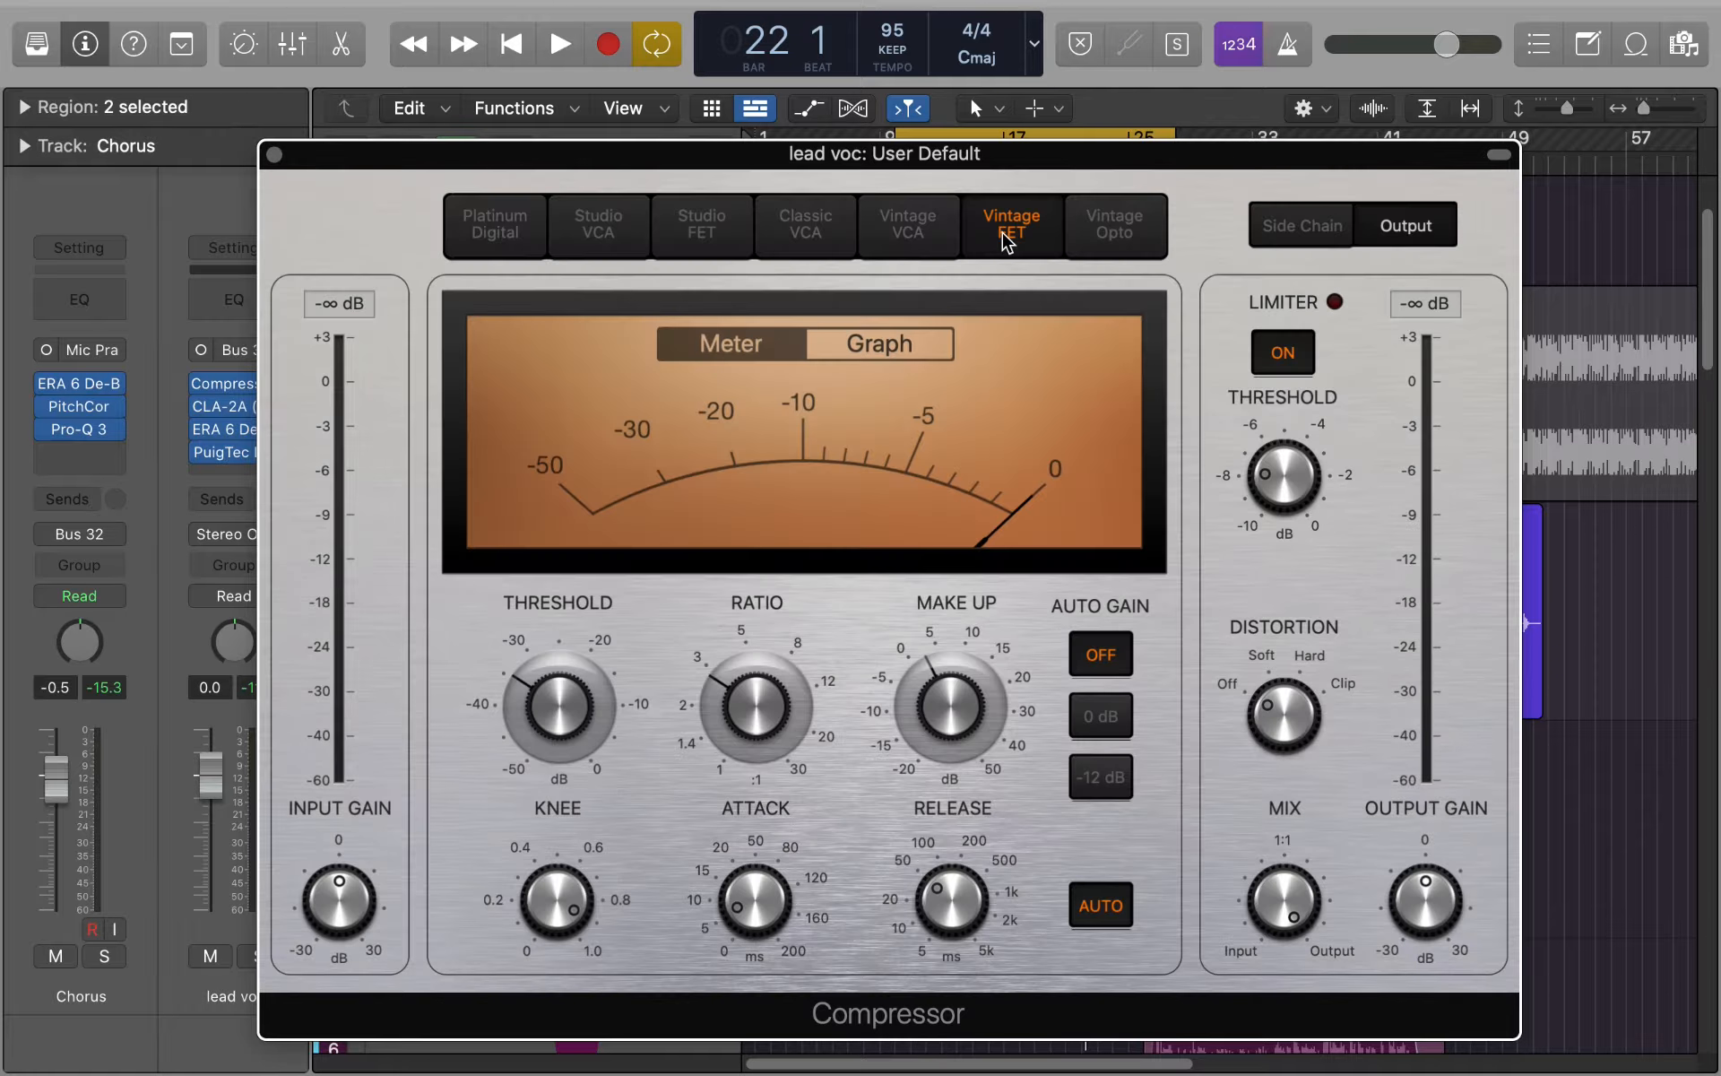
pyautogui.click(1117, 232)
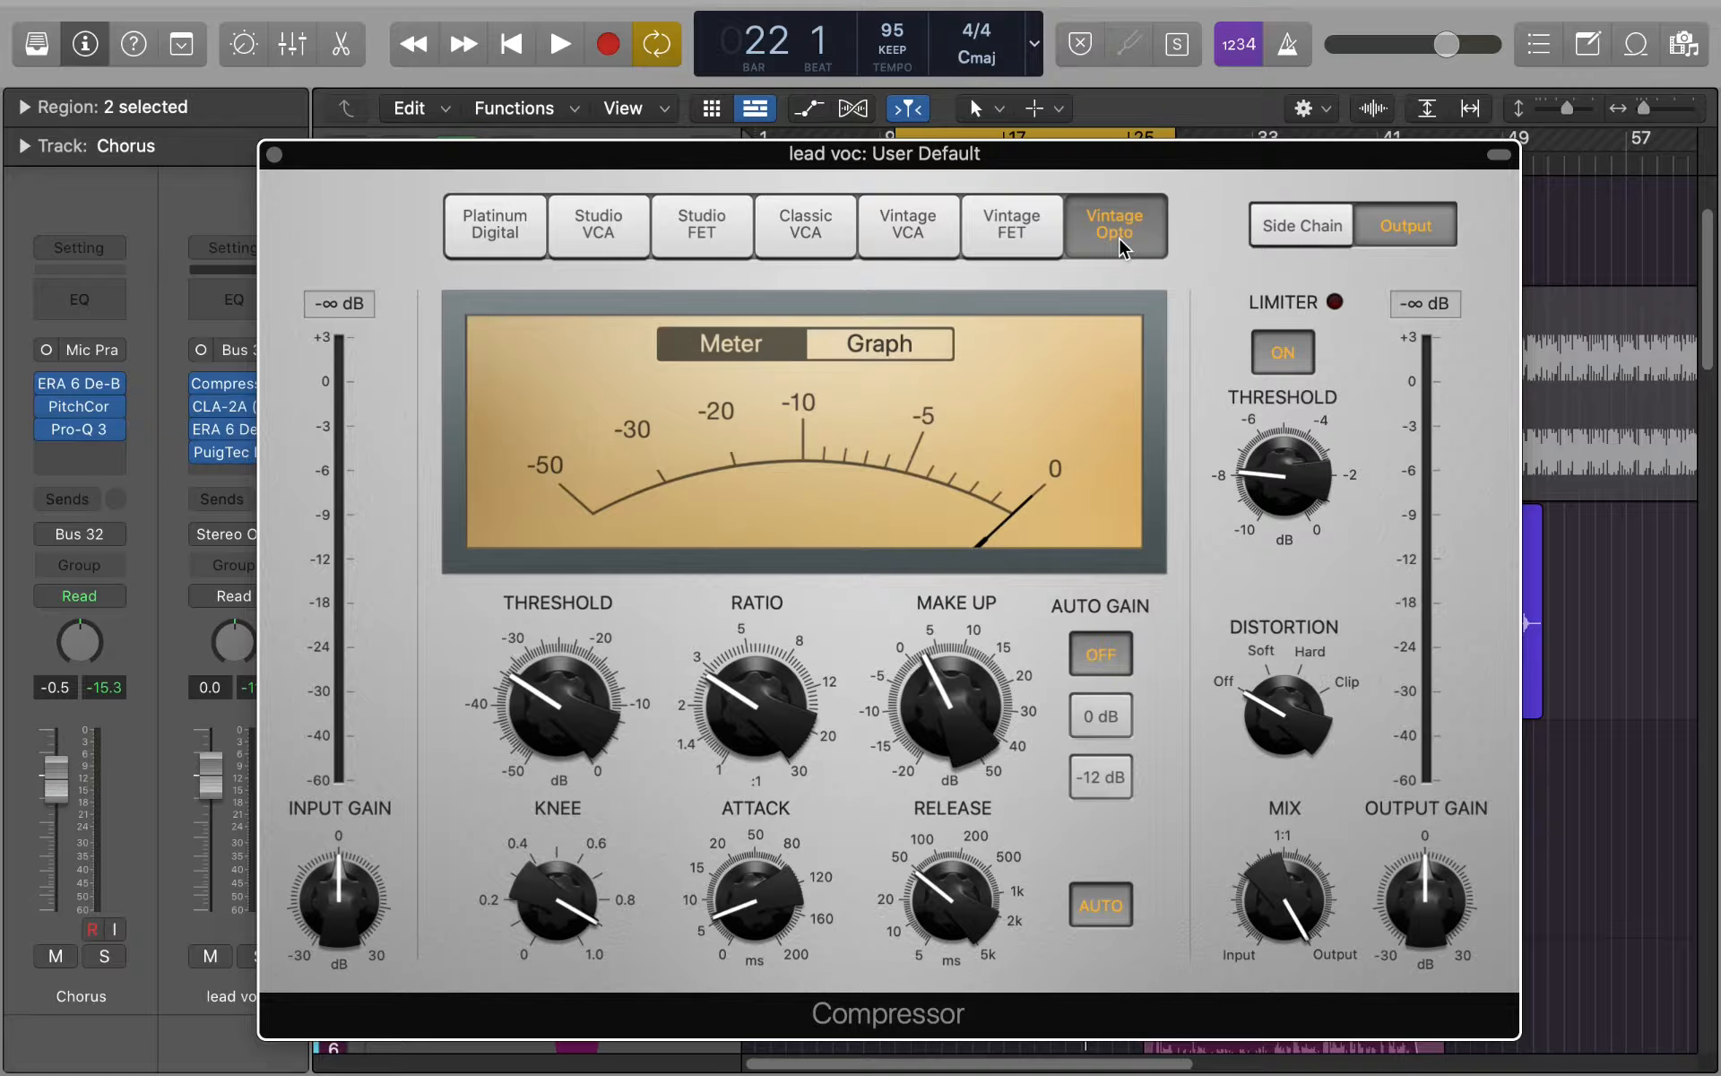
# - Raise the compressor's main threshold to 0 dB and lower the make-up gain to about 0 dB
pyautogui.moveTo(520, 730)
pyautogui.moveTo(556, 744); pyautogui.dragTo(550, 353)
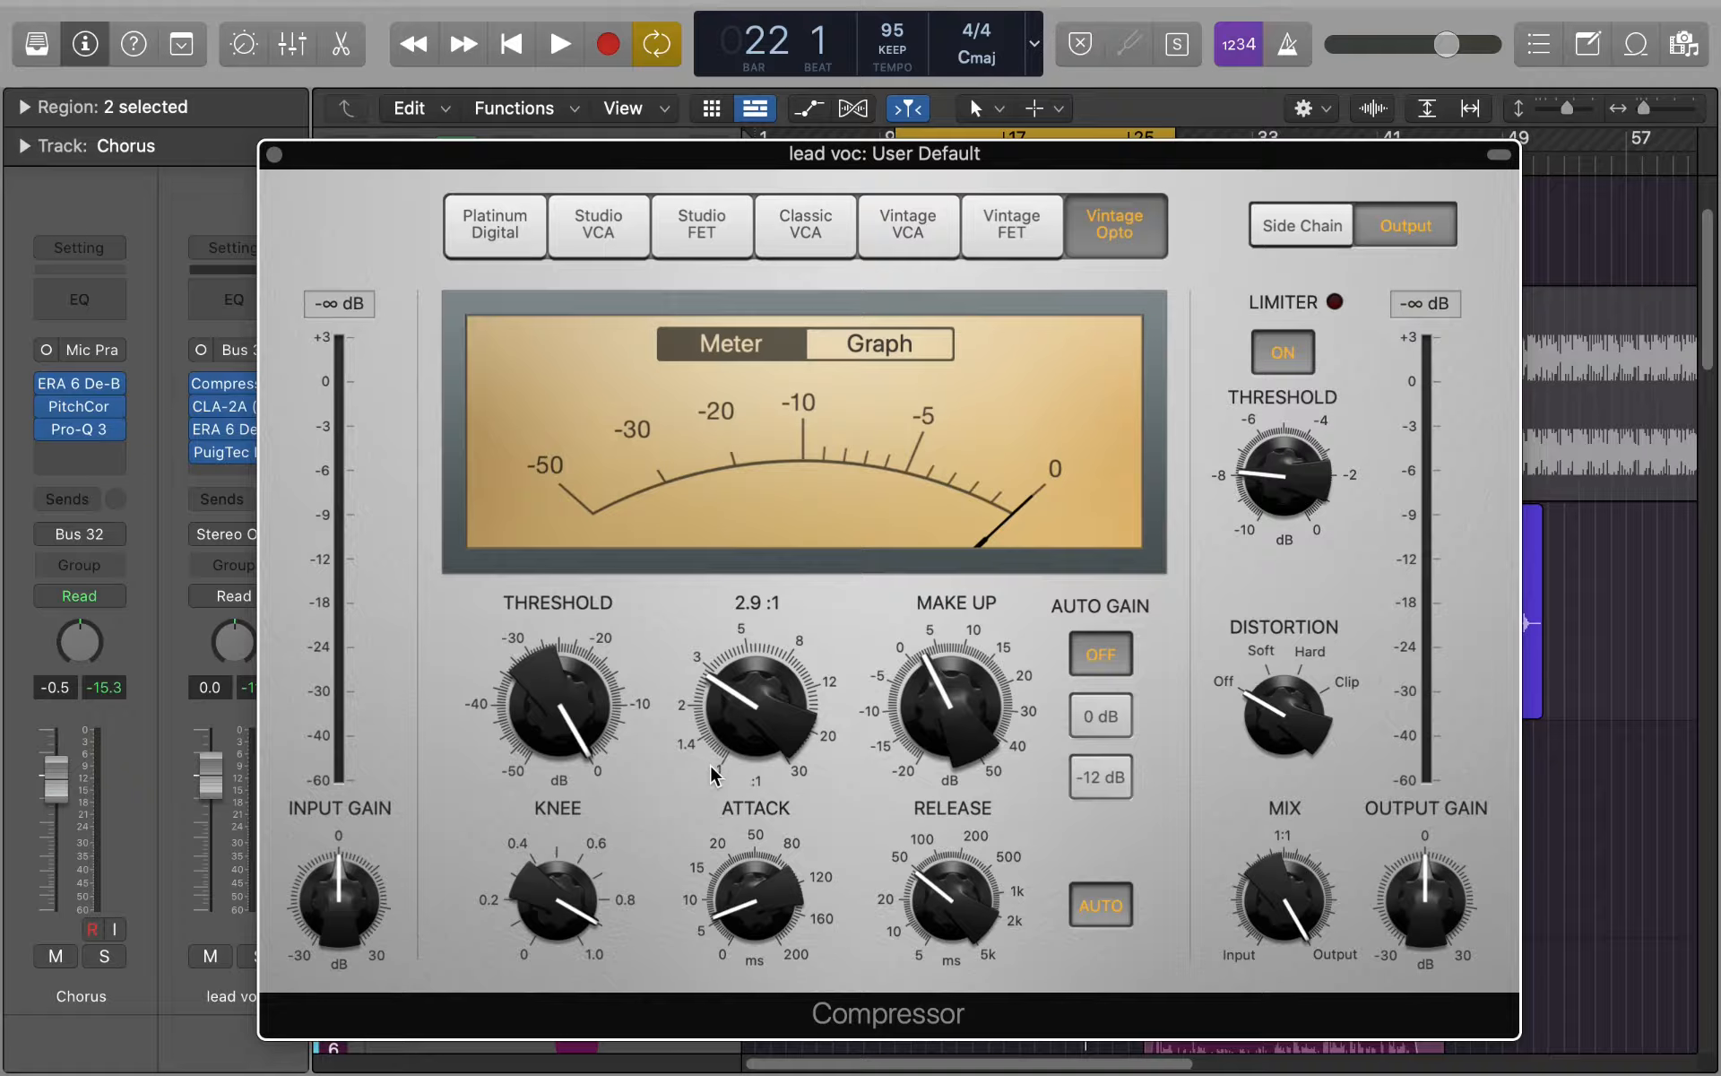
pyautogui.moveTo(950, 710); pyautogui.dragTo(956, 728)
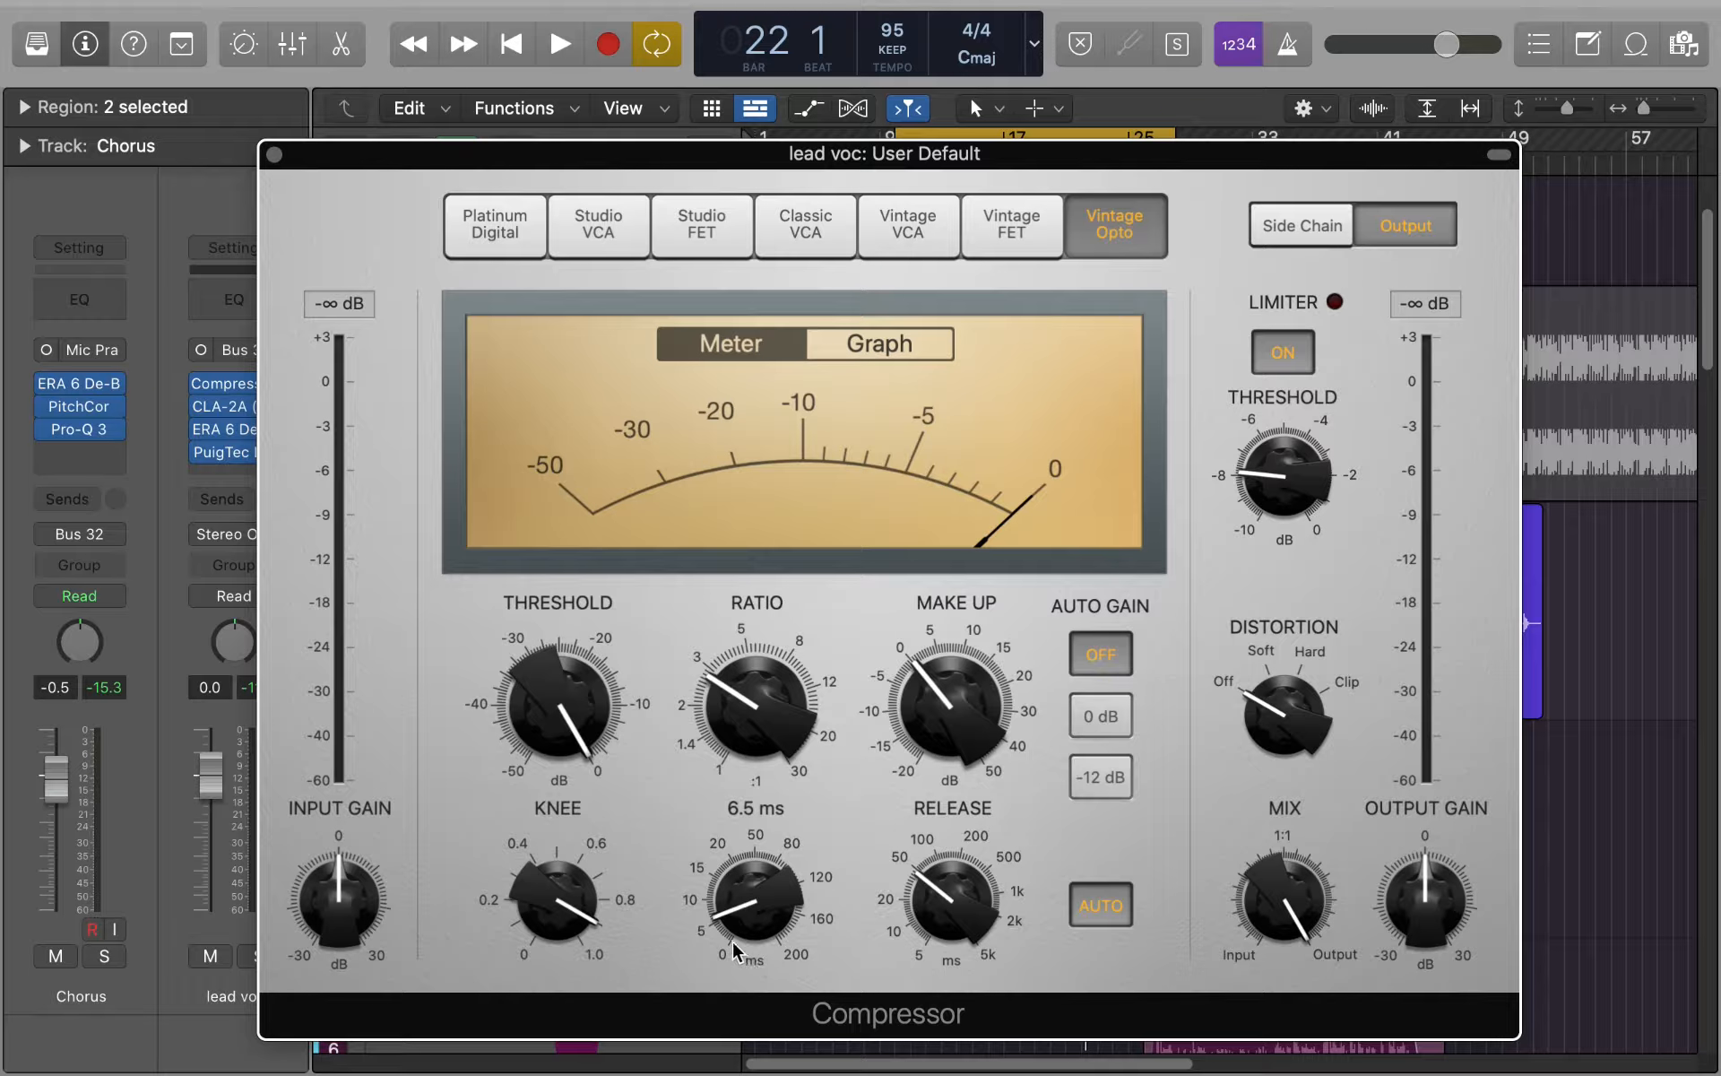
# - Shorten the compressor's attack to about 5 ms and set the knee to 1.0, checking the curve in the graph view
pyautogui.moveTo(731, 927); pyautogui.dragTo(726, 927)
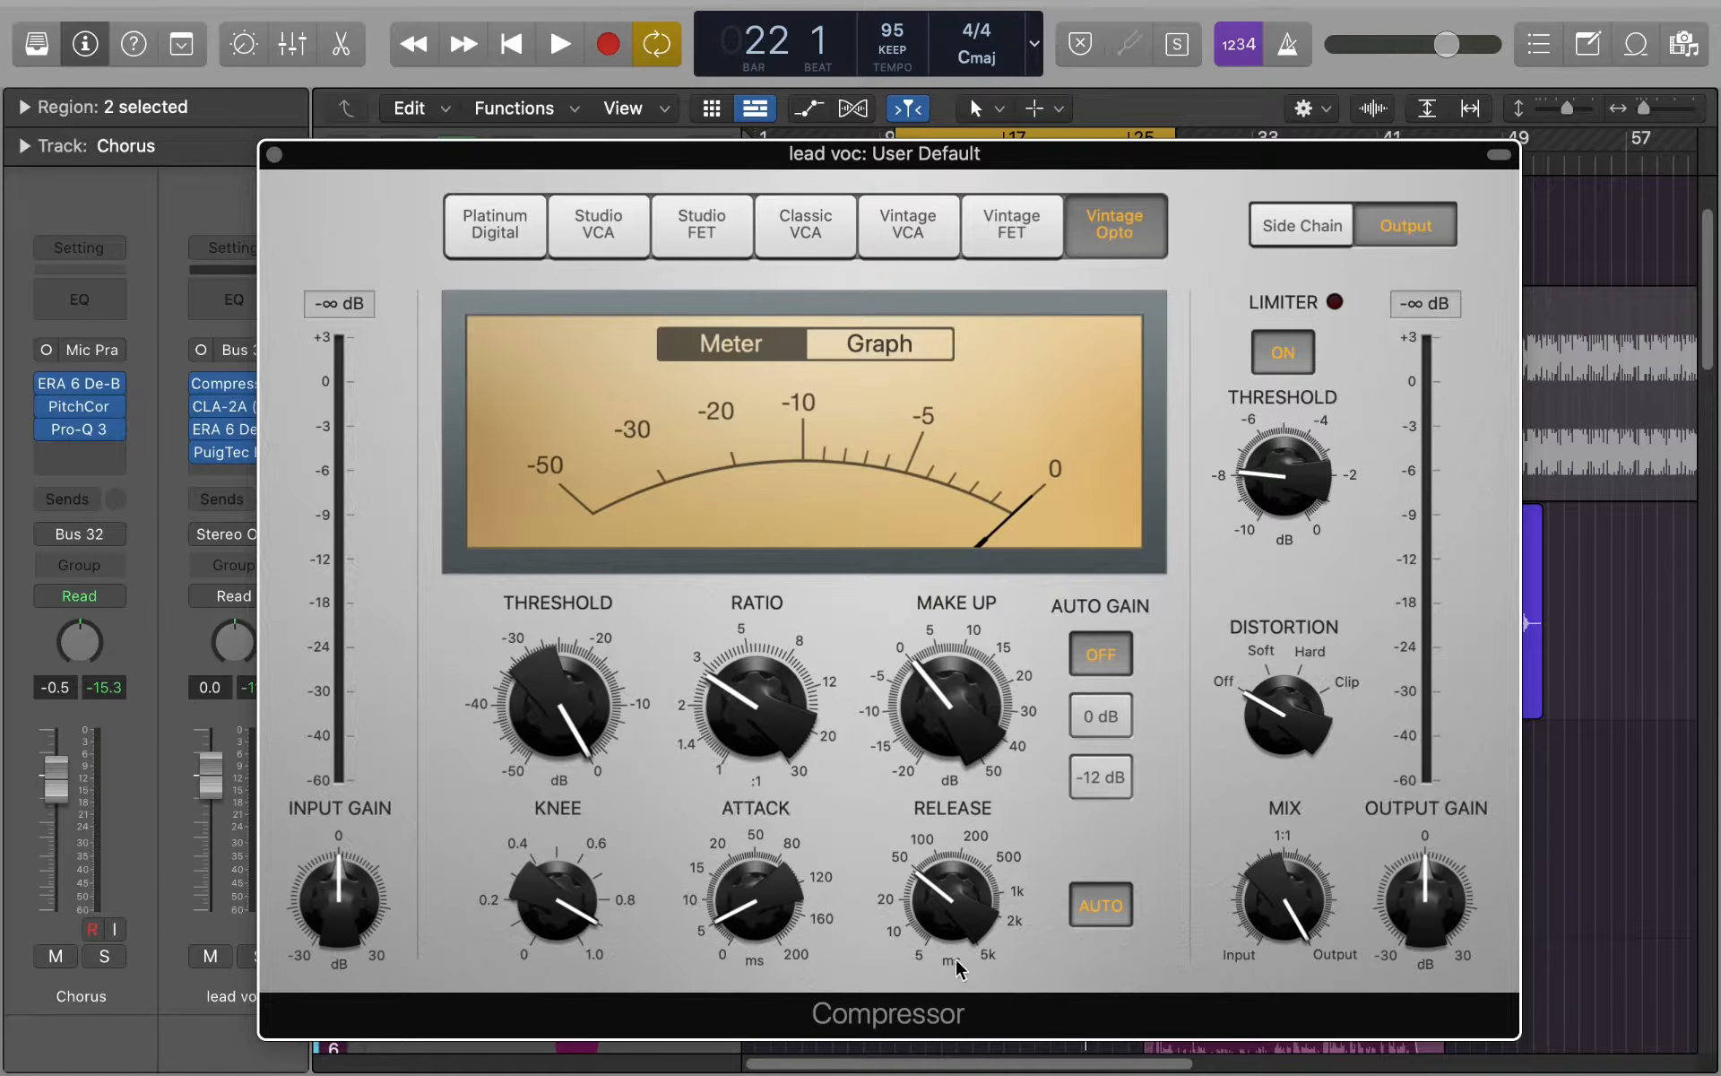
pyautogui.moveTo(950, 911); pyautogui.dragTo(950, 914)
pyautogui.click(852, 343)
pyautogui.moveTo(542, 900); pyautogui.dragTo(547, 902)
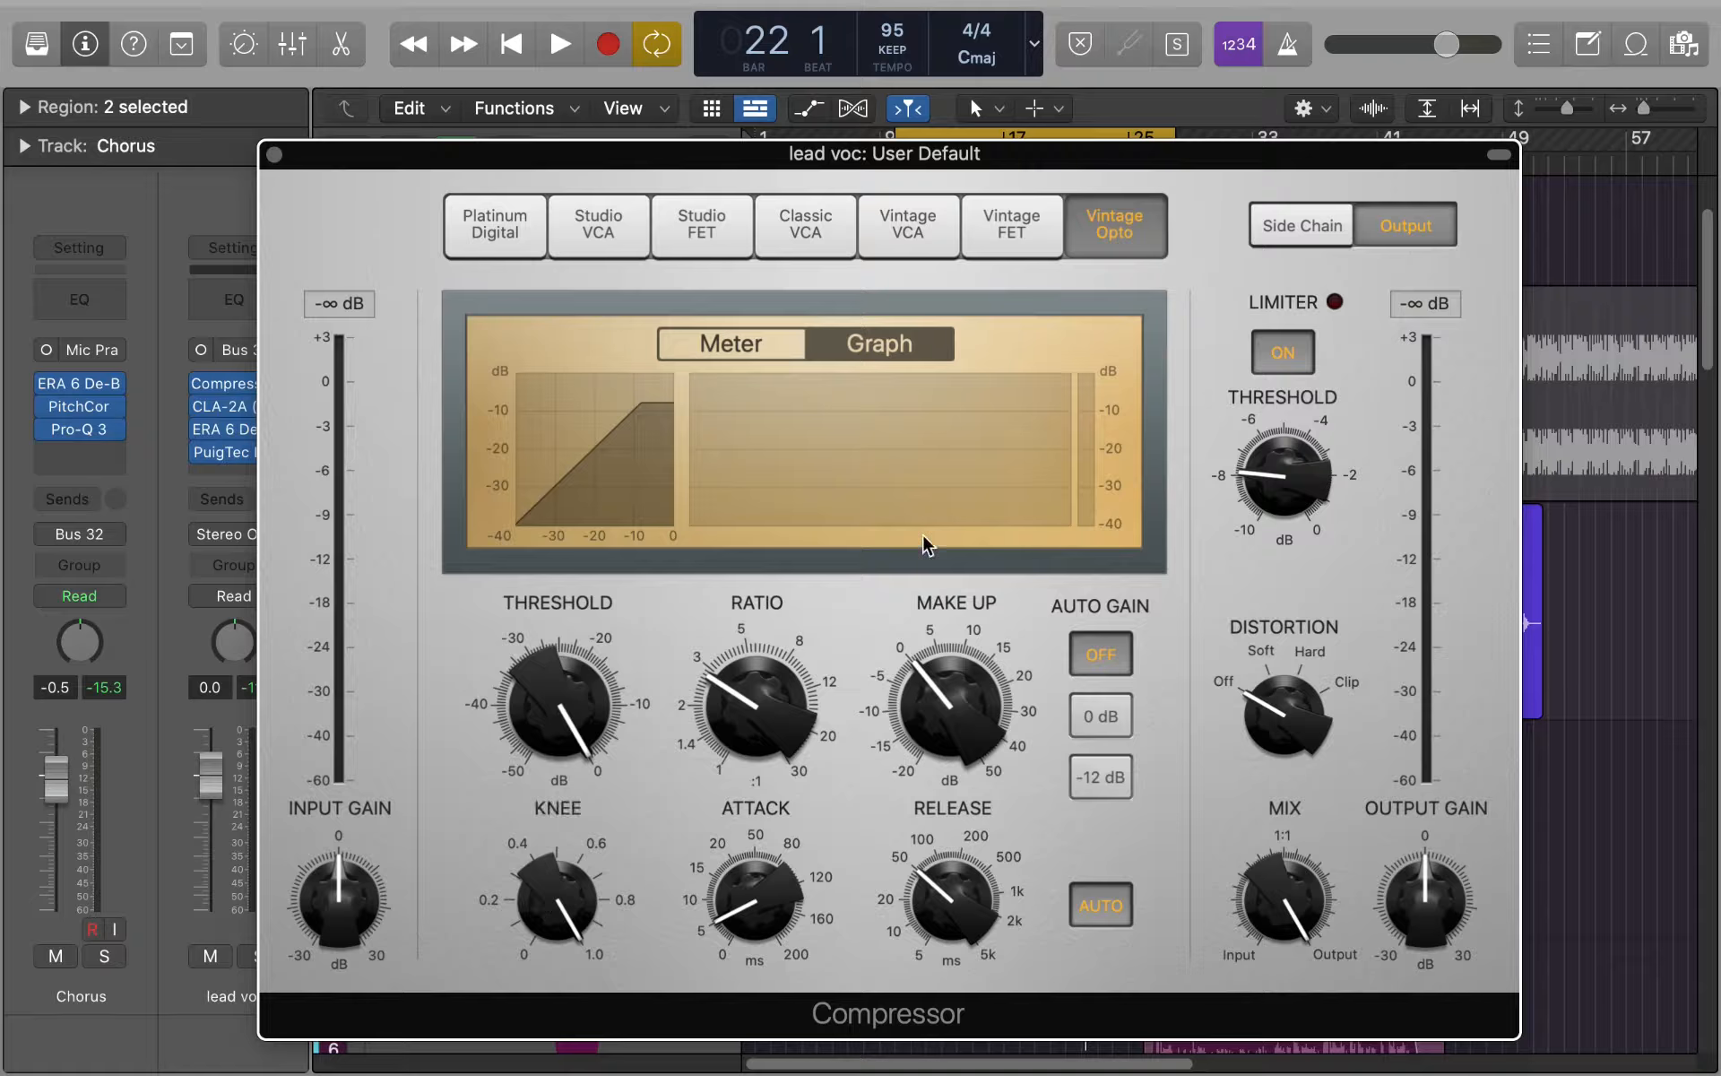
pyautogui.click(794, 343)
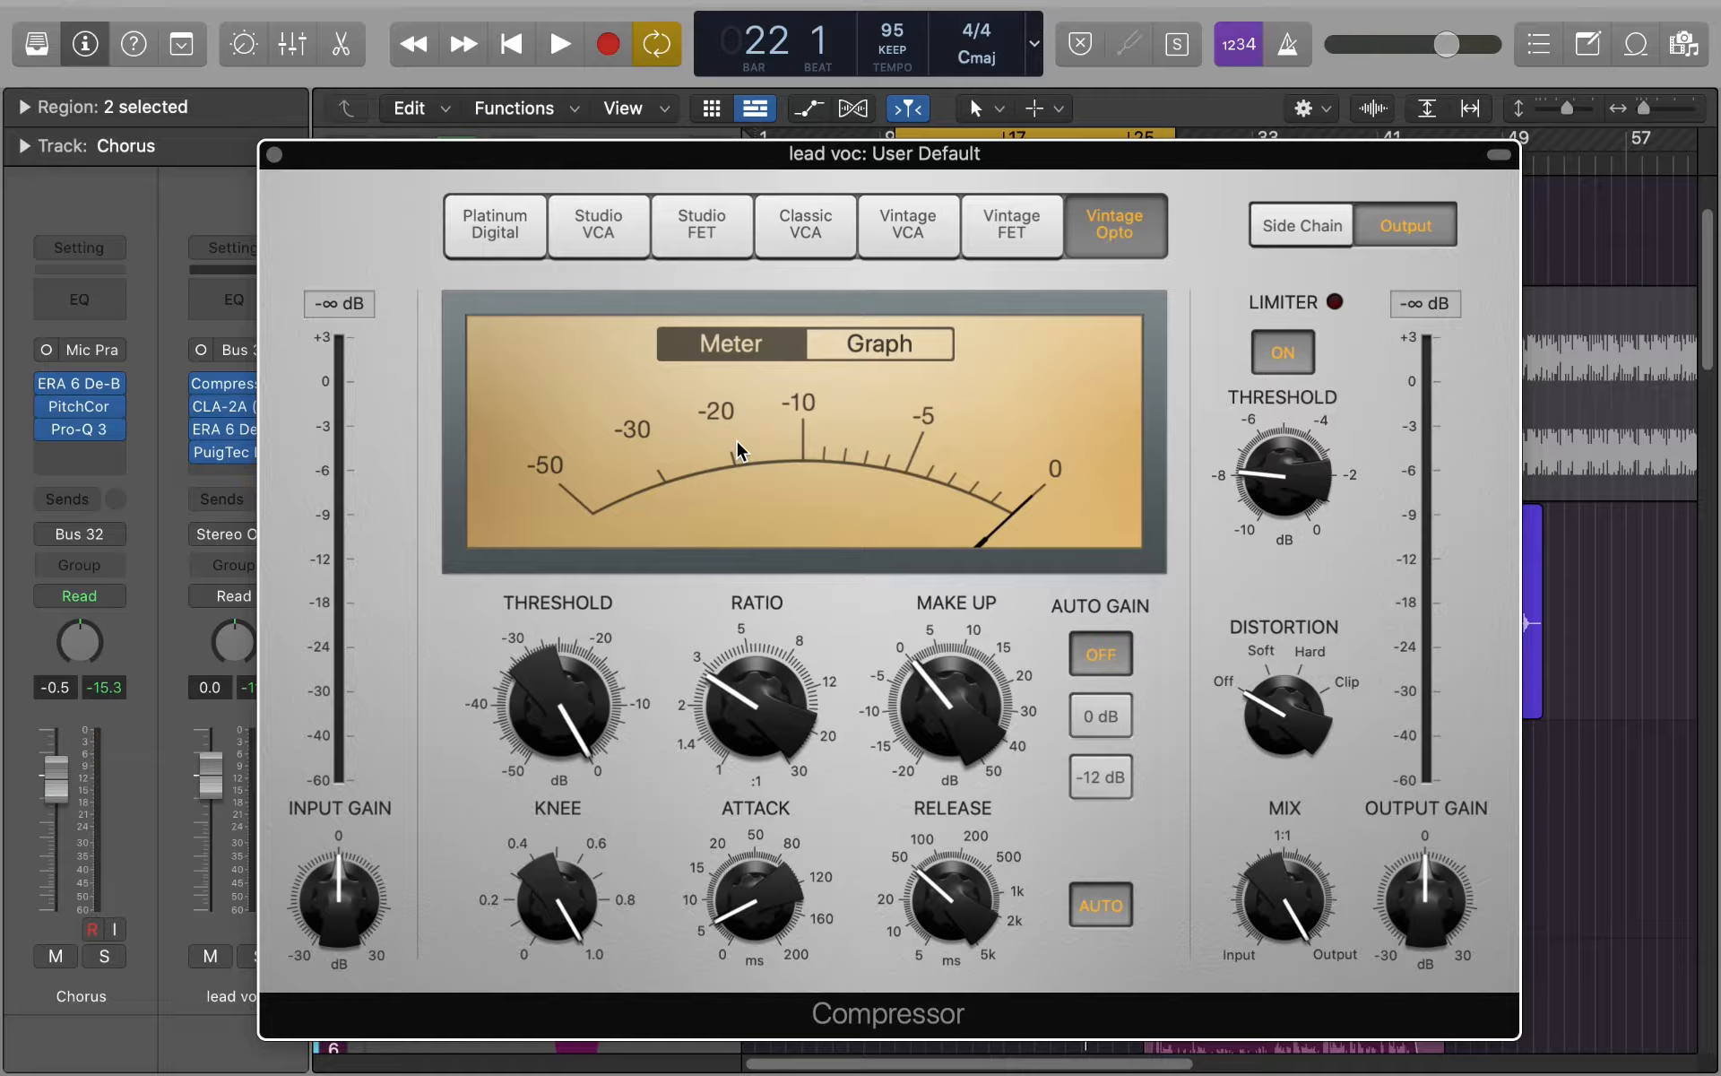
# - Play a passage of the chorus to compare the compressor's input and output levels without gain reduction
pyautogui.press('space')
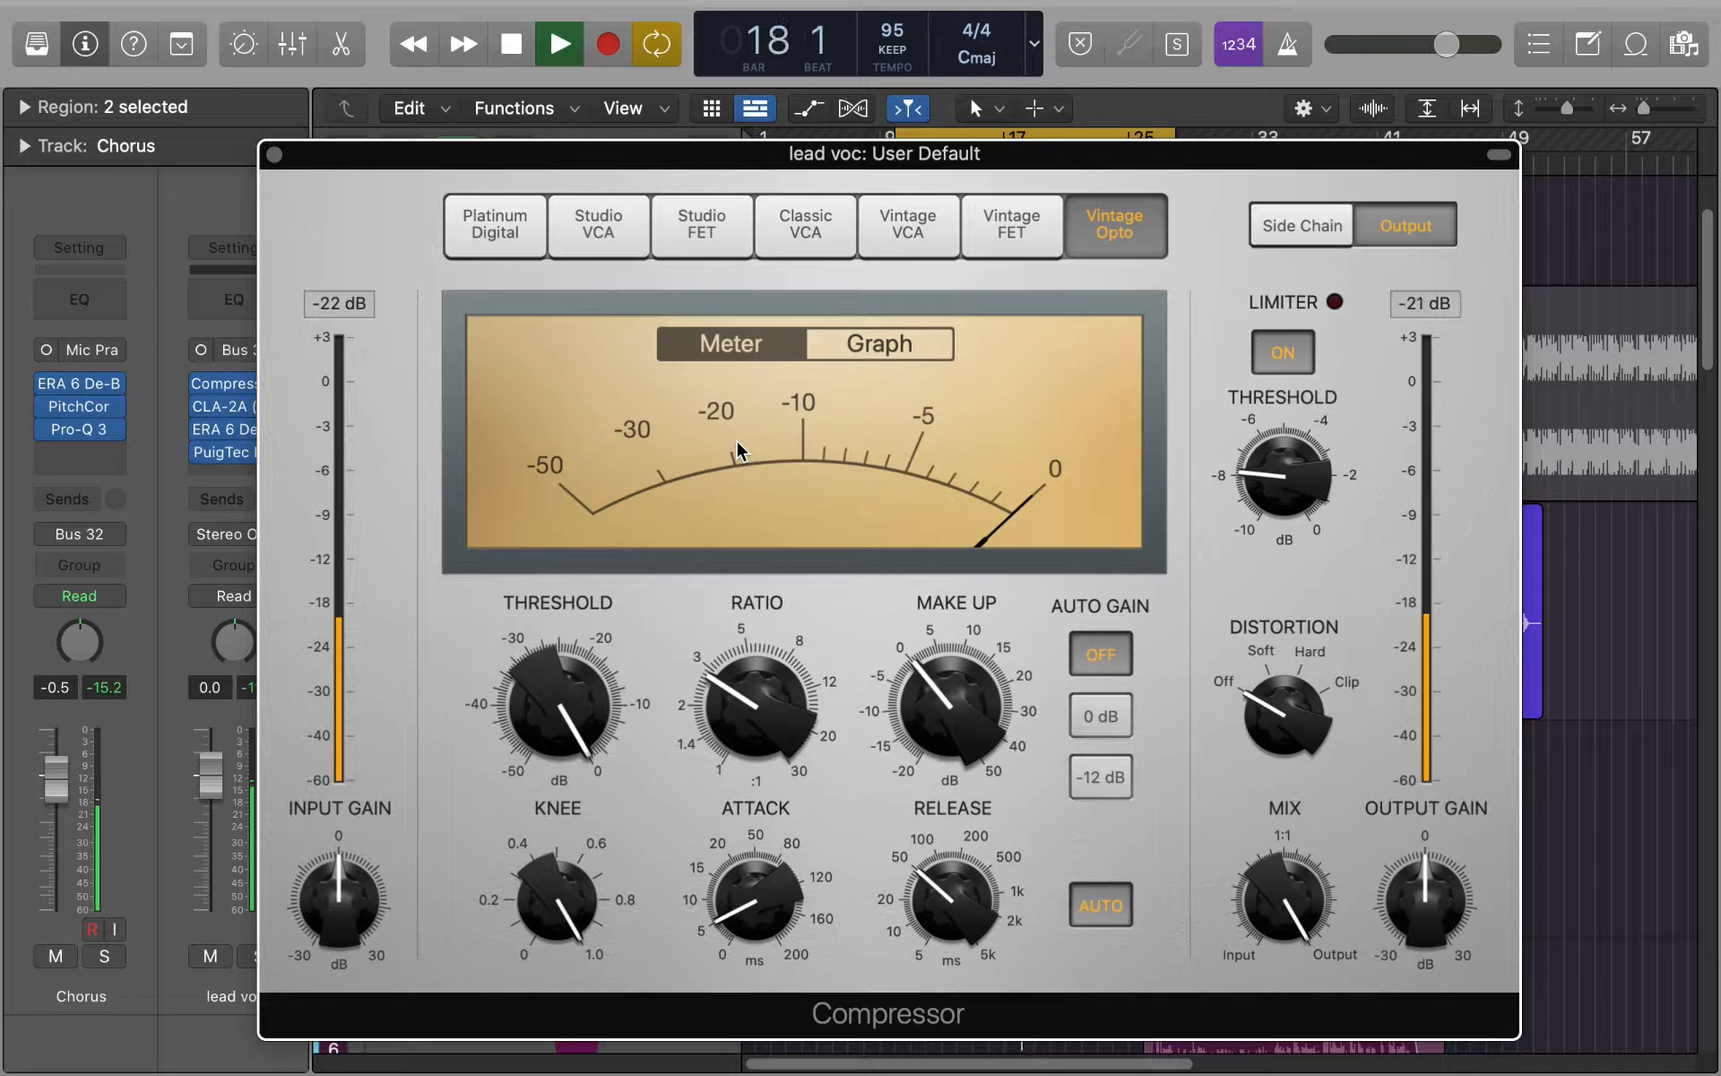
pyautogui.press('space')
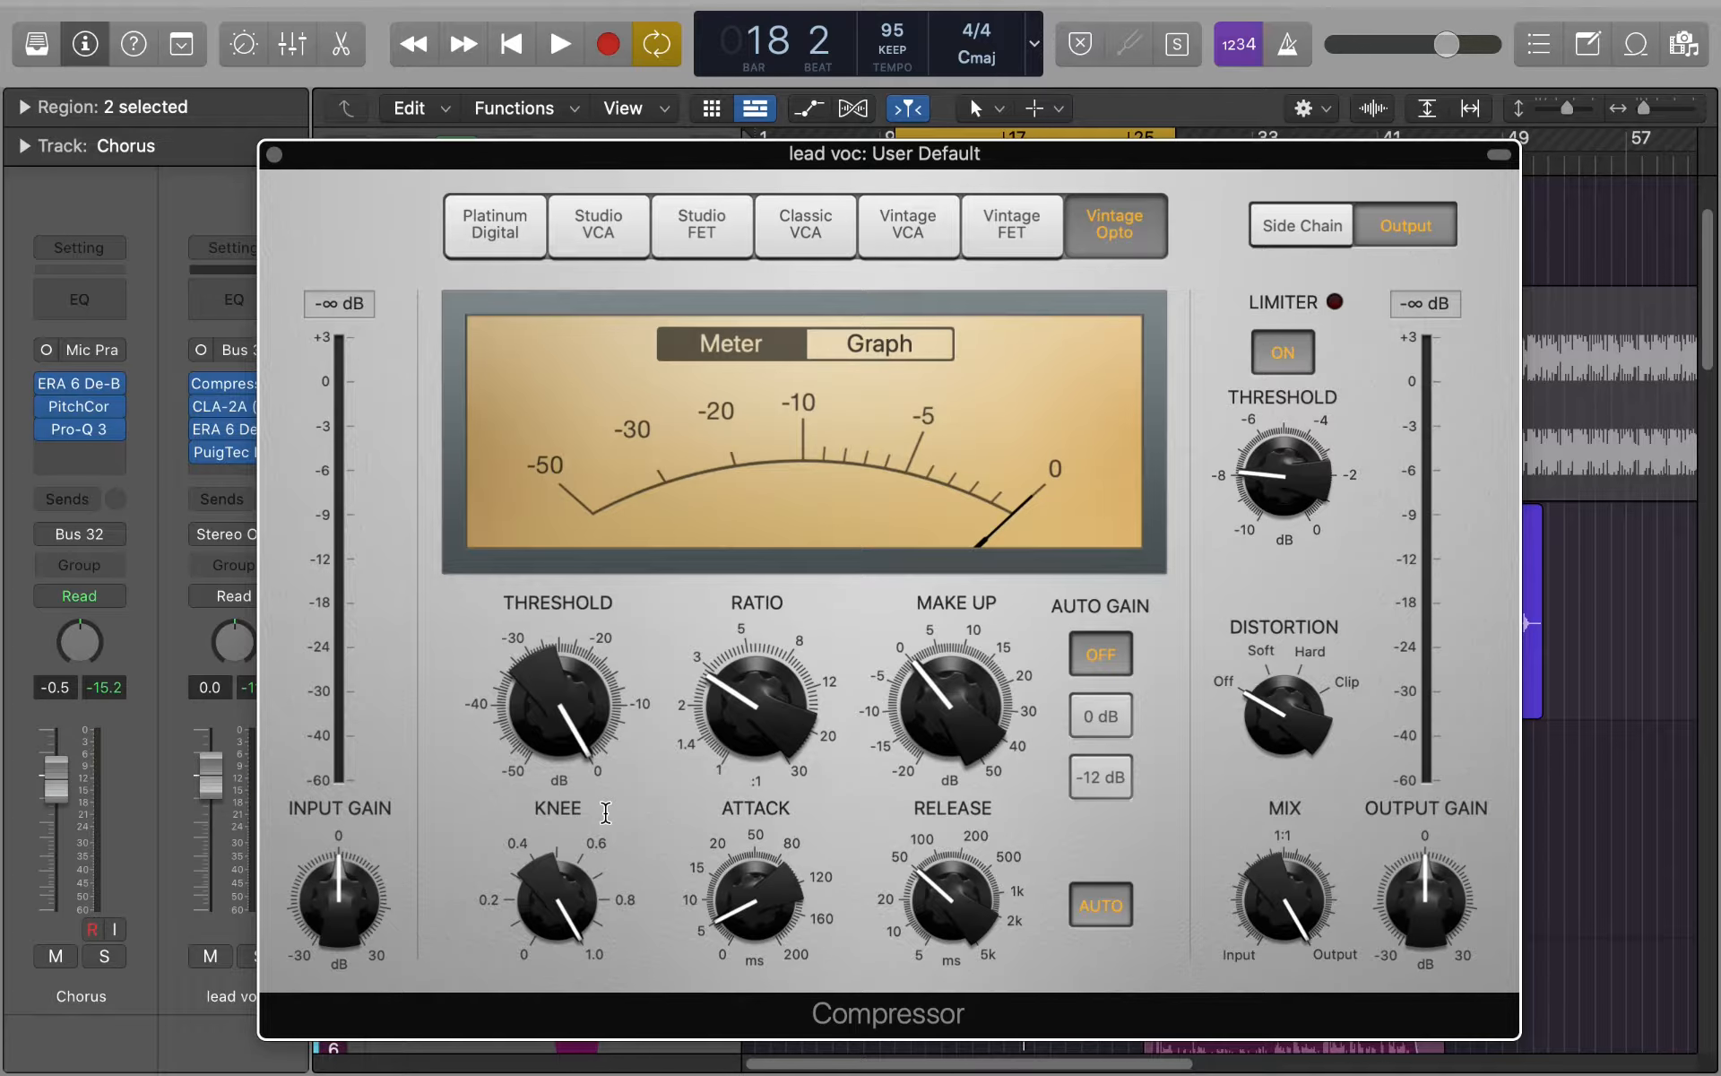
# - Lower the compressor's threshold to -33.0 dB during chorus playback, and replay the section to check the gain reduction
pyautogui.moveTo(605, 813)
pyautogui.moveTo(744, 710)
pyautogui.press('space')
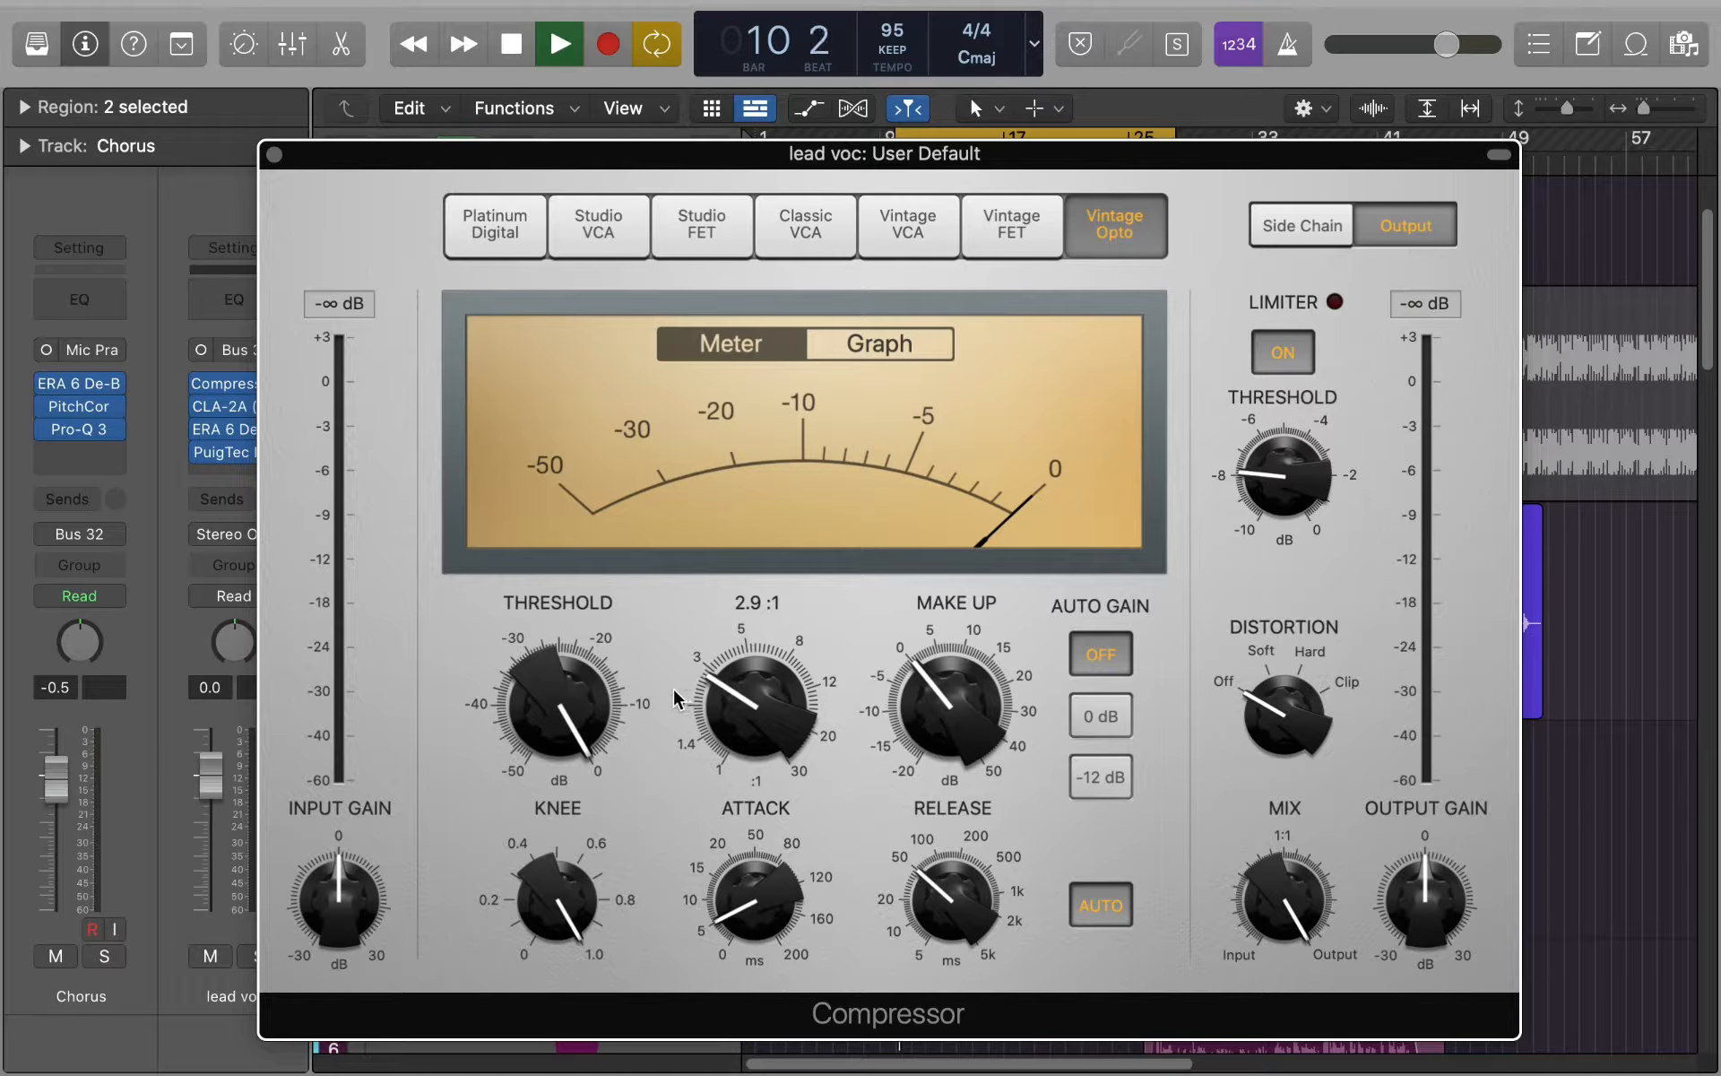
pyautogui.moveTo(583, 708); pyautogui.dragTo(600, 843)
pyautogui.moveTo(541, 715); pyautogui.dragTo(542, 798)
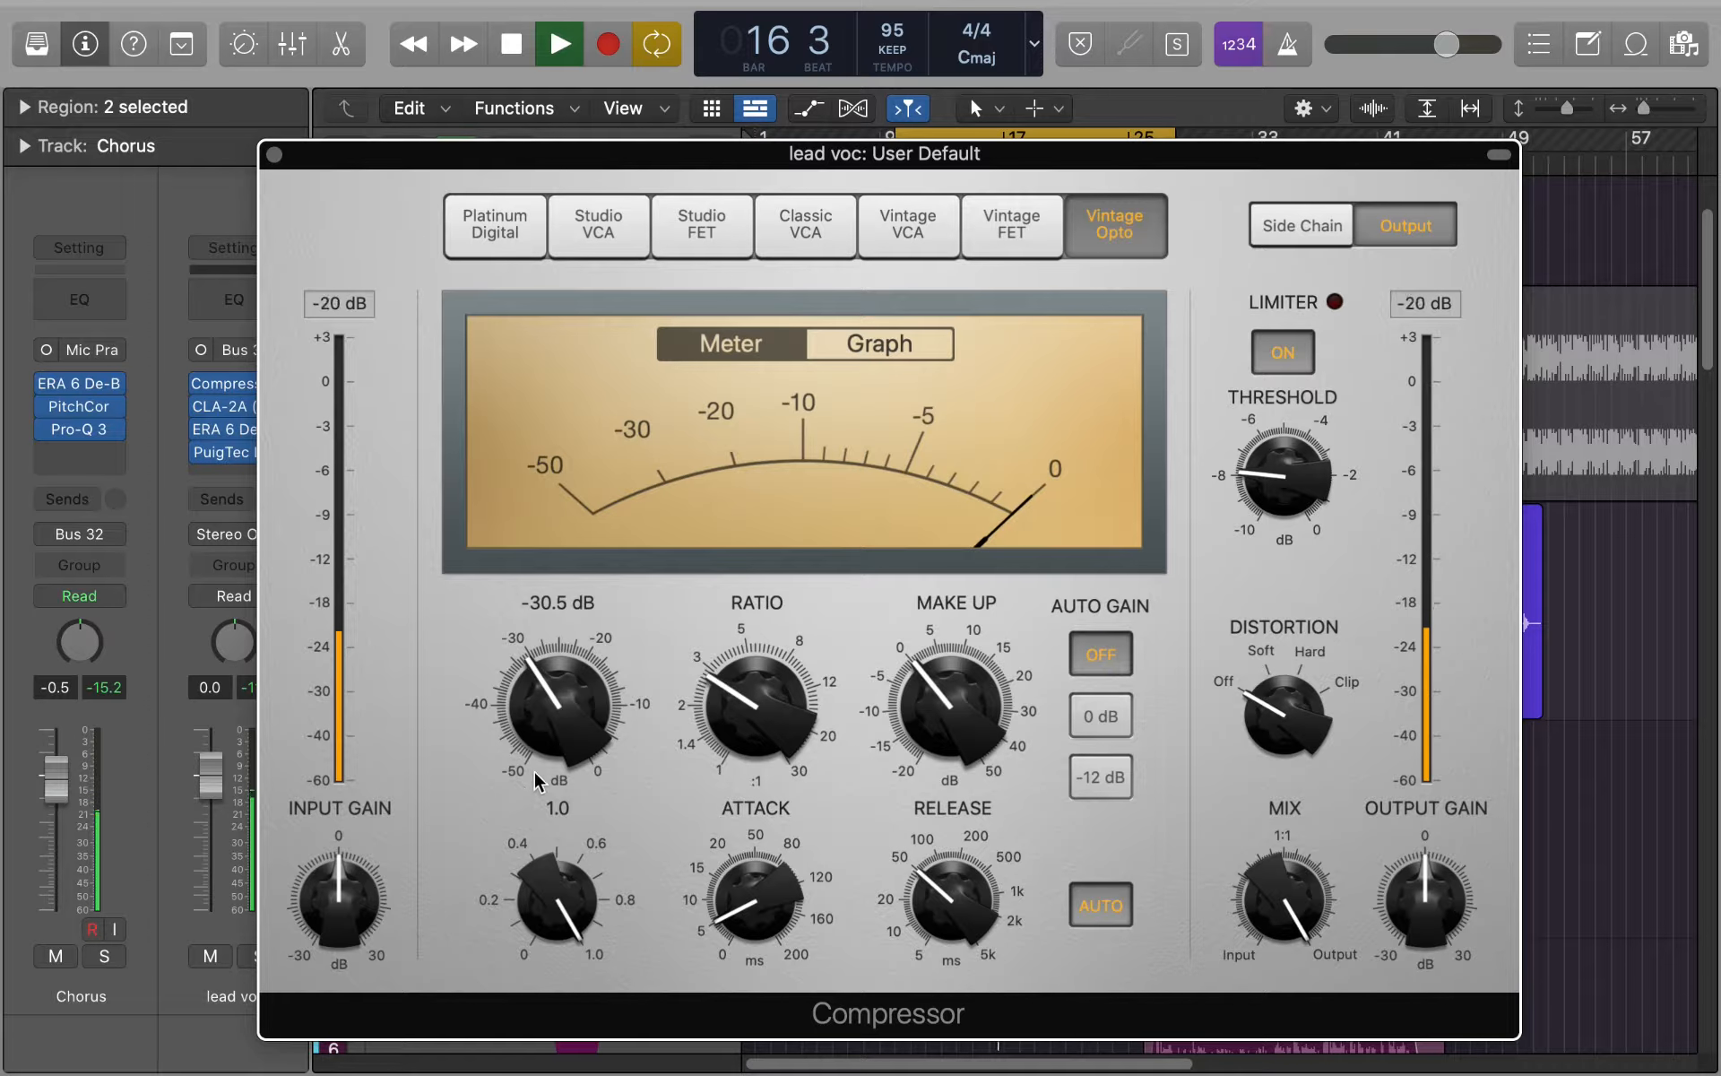
pyautogui.moveTo(552, 720); pyautogui.dragTo(549, 748)
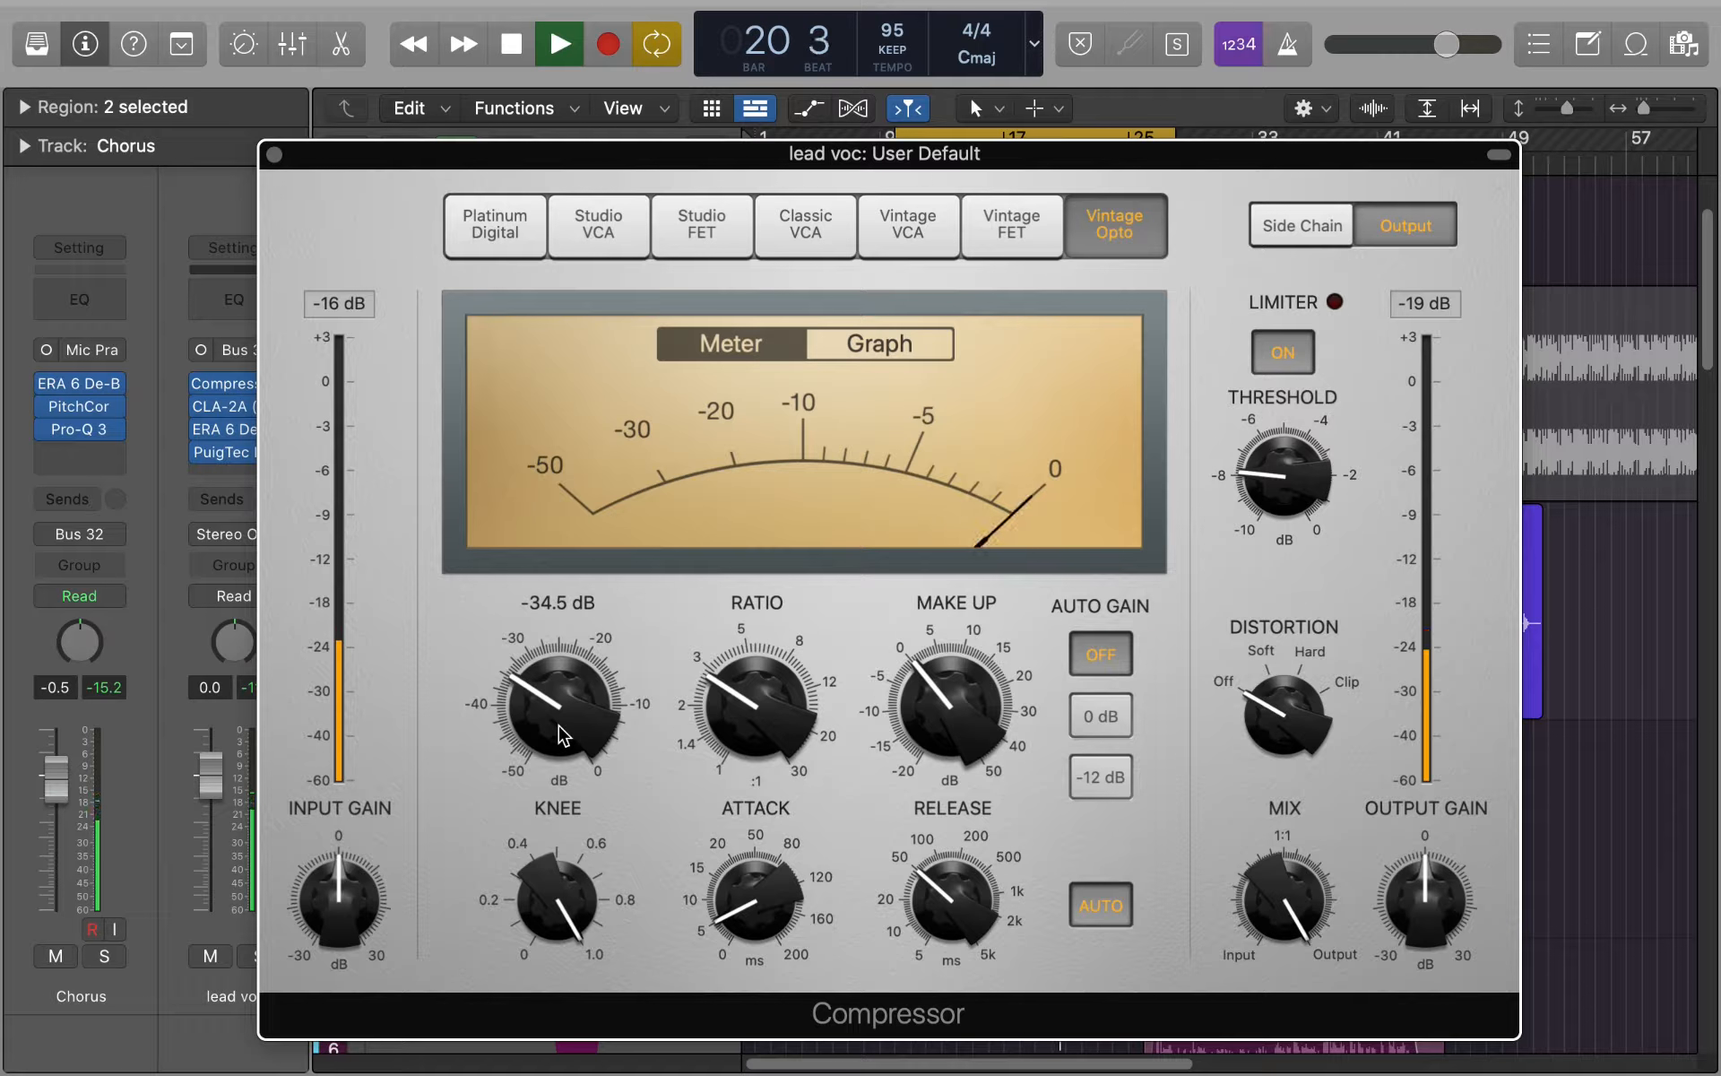
pyautogui.moveTo(557, 724); pyautogui.dragTo(547, 719)
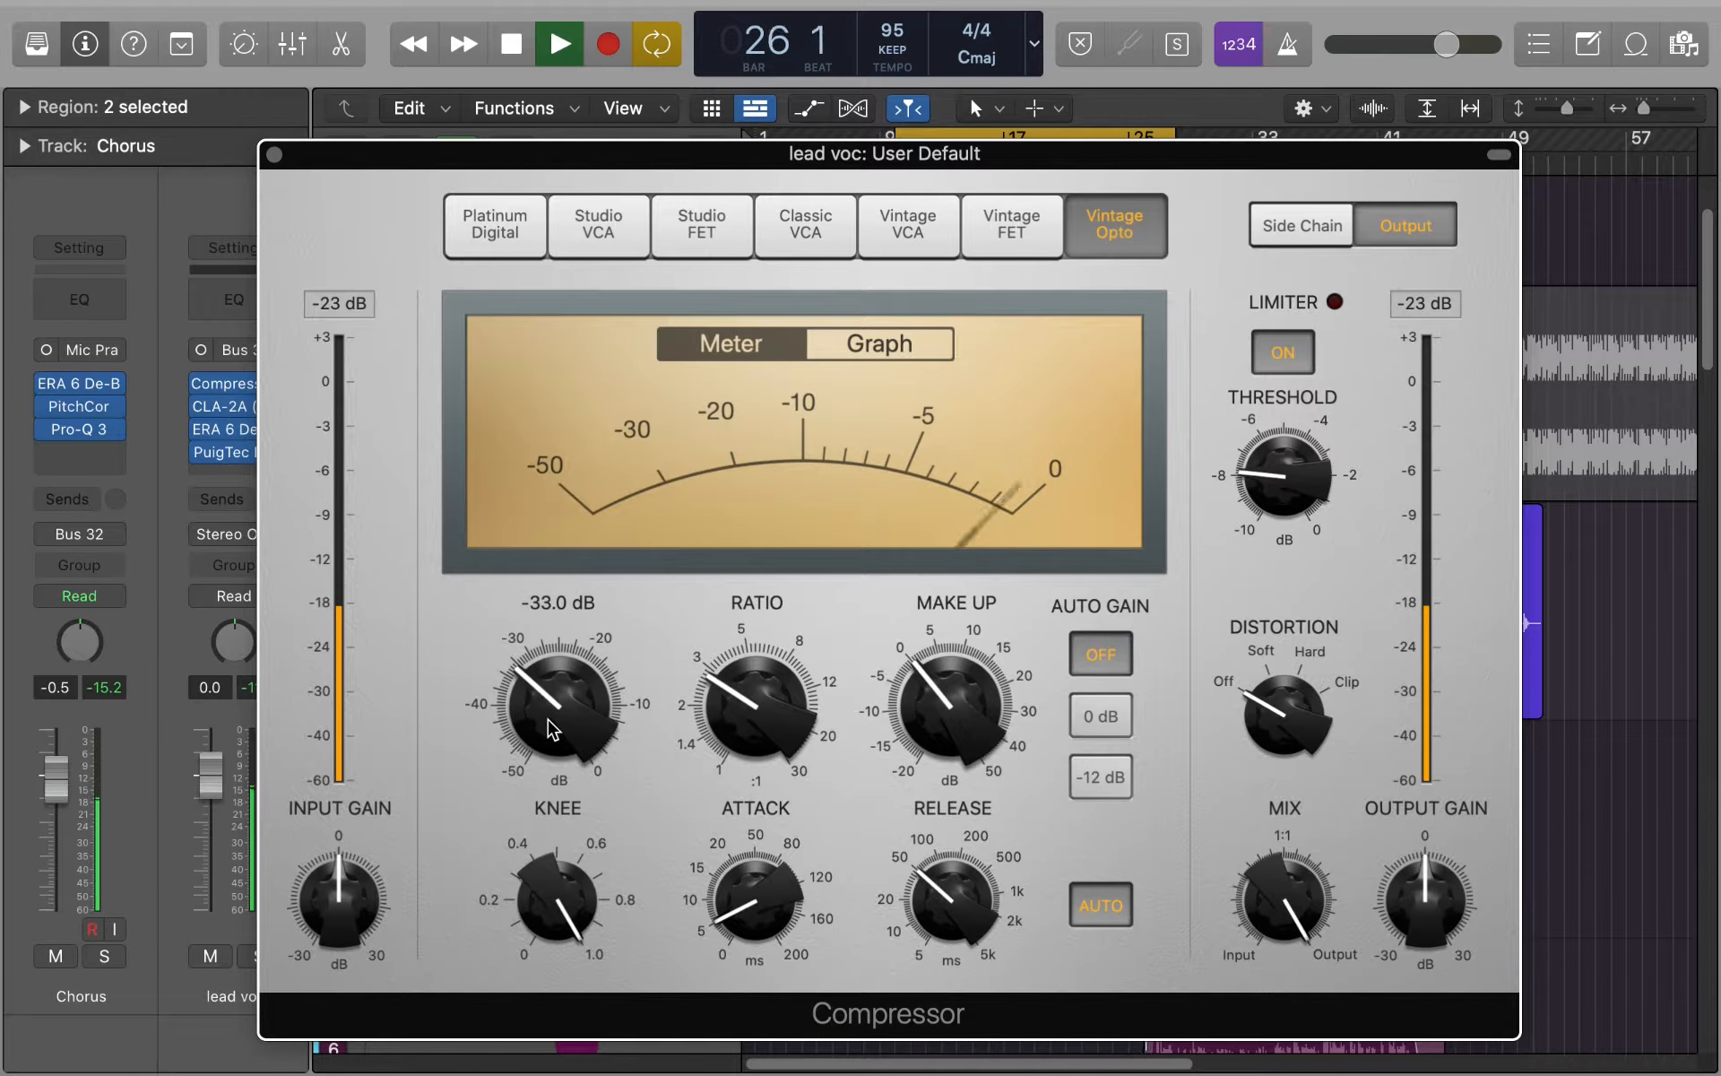
pyautogui.press('space')
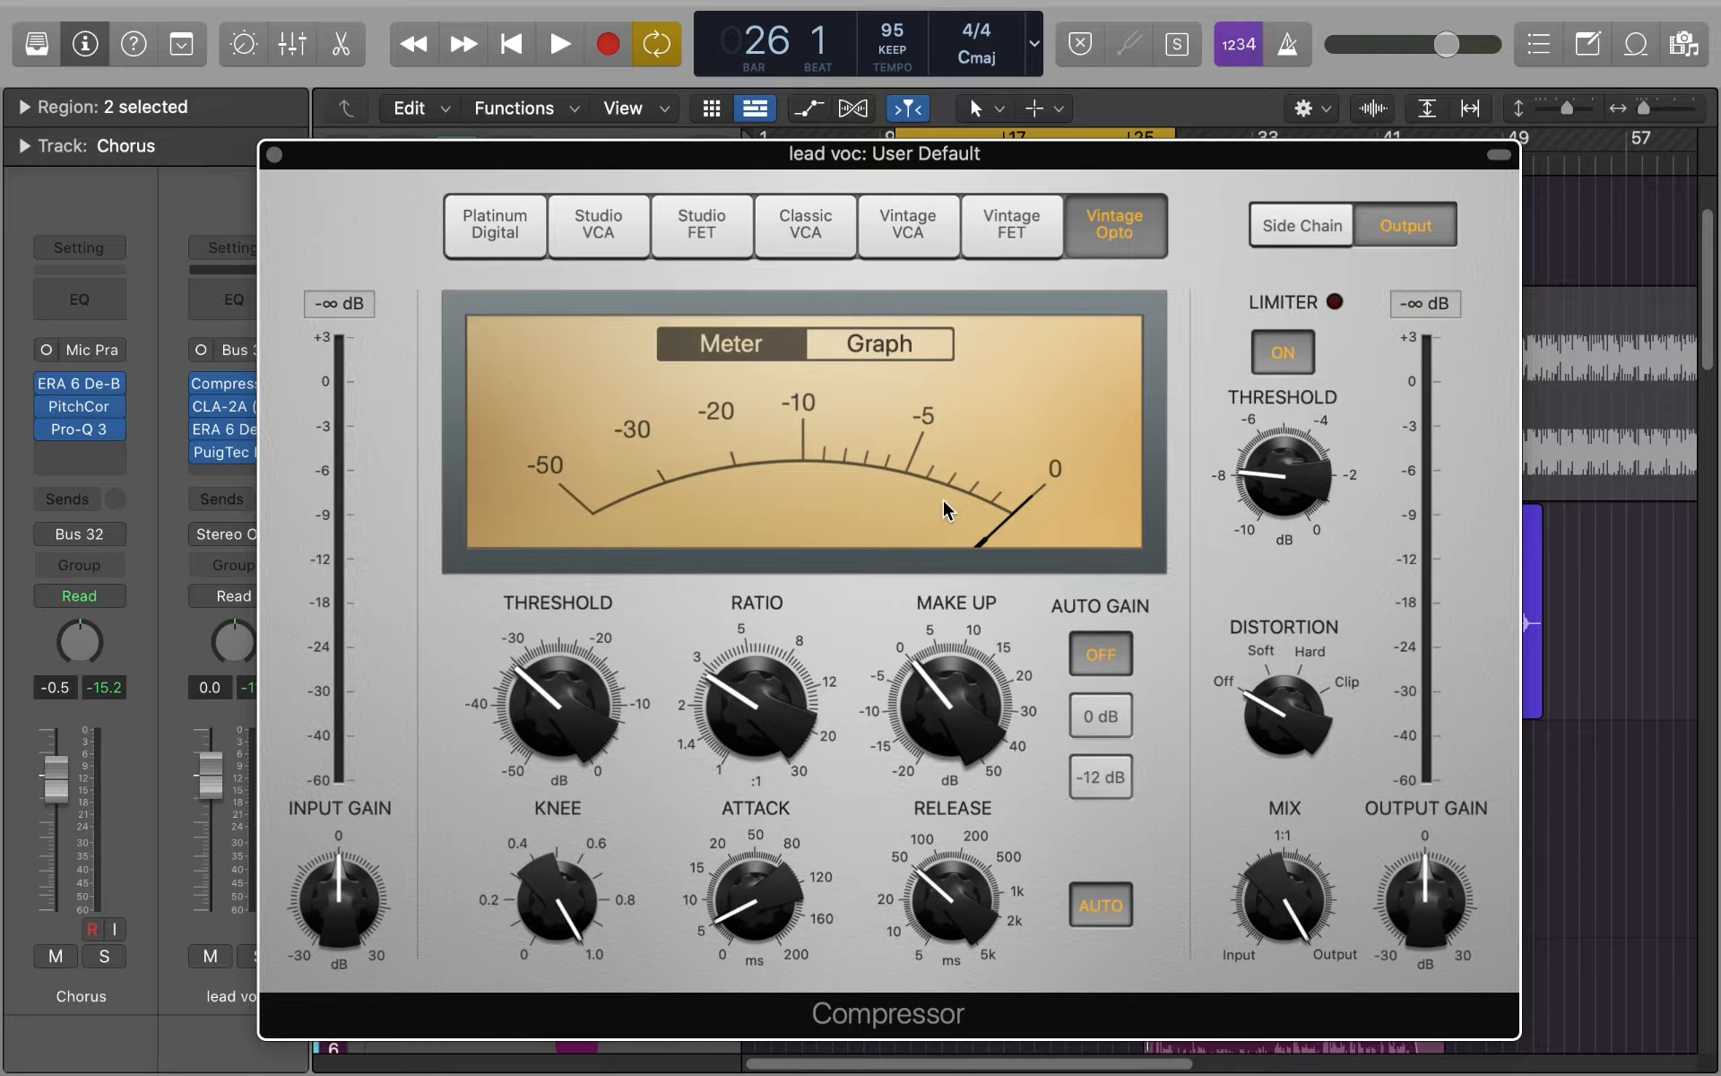
pyautogui.press('space')
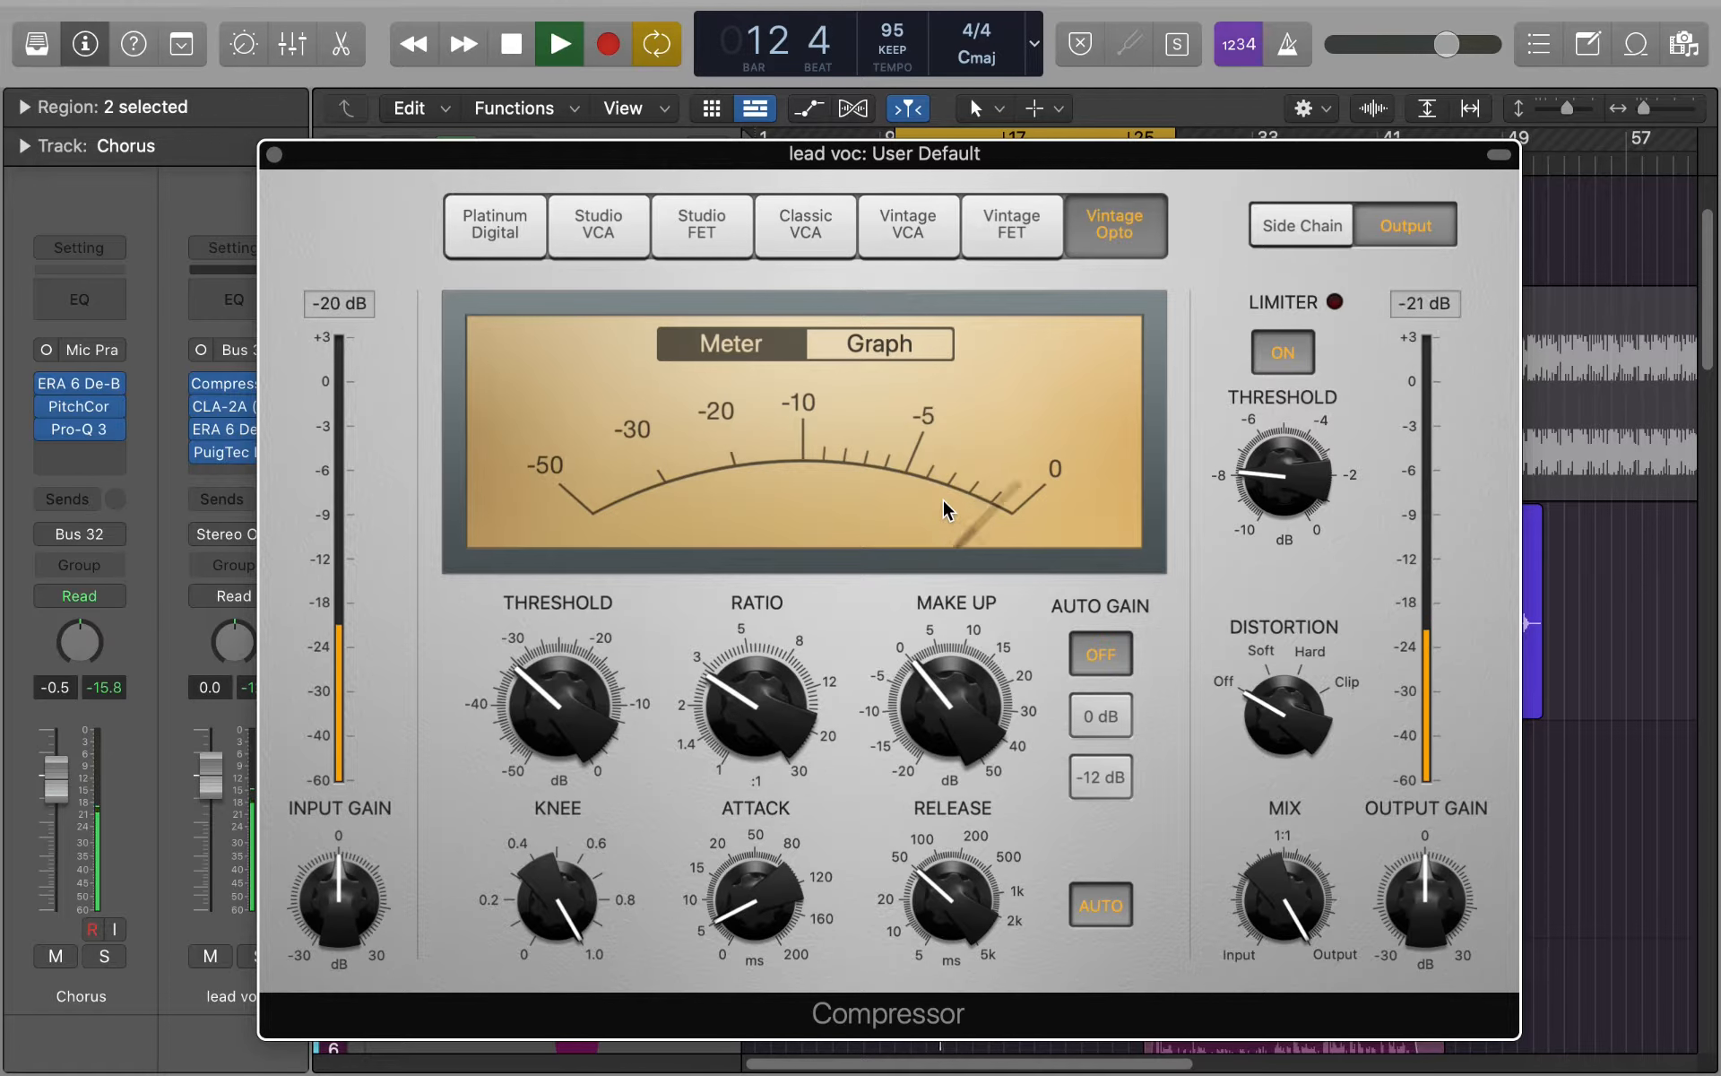
pyautogui.press('space')
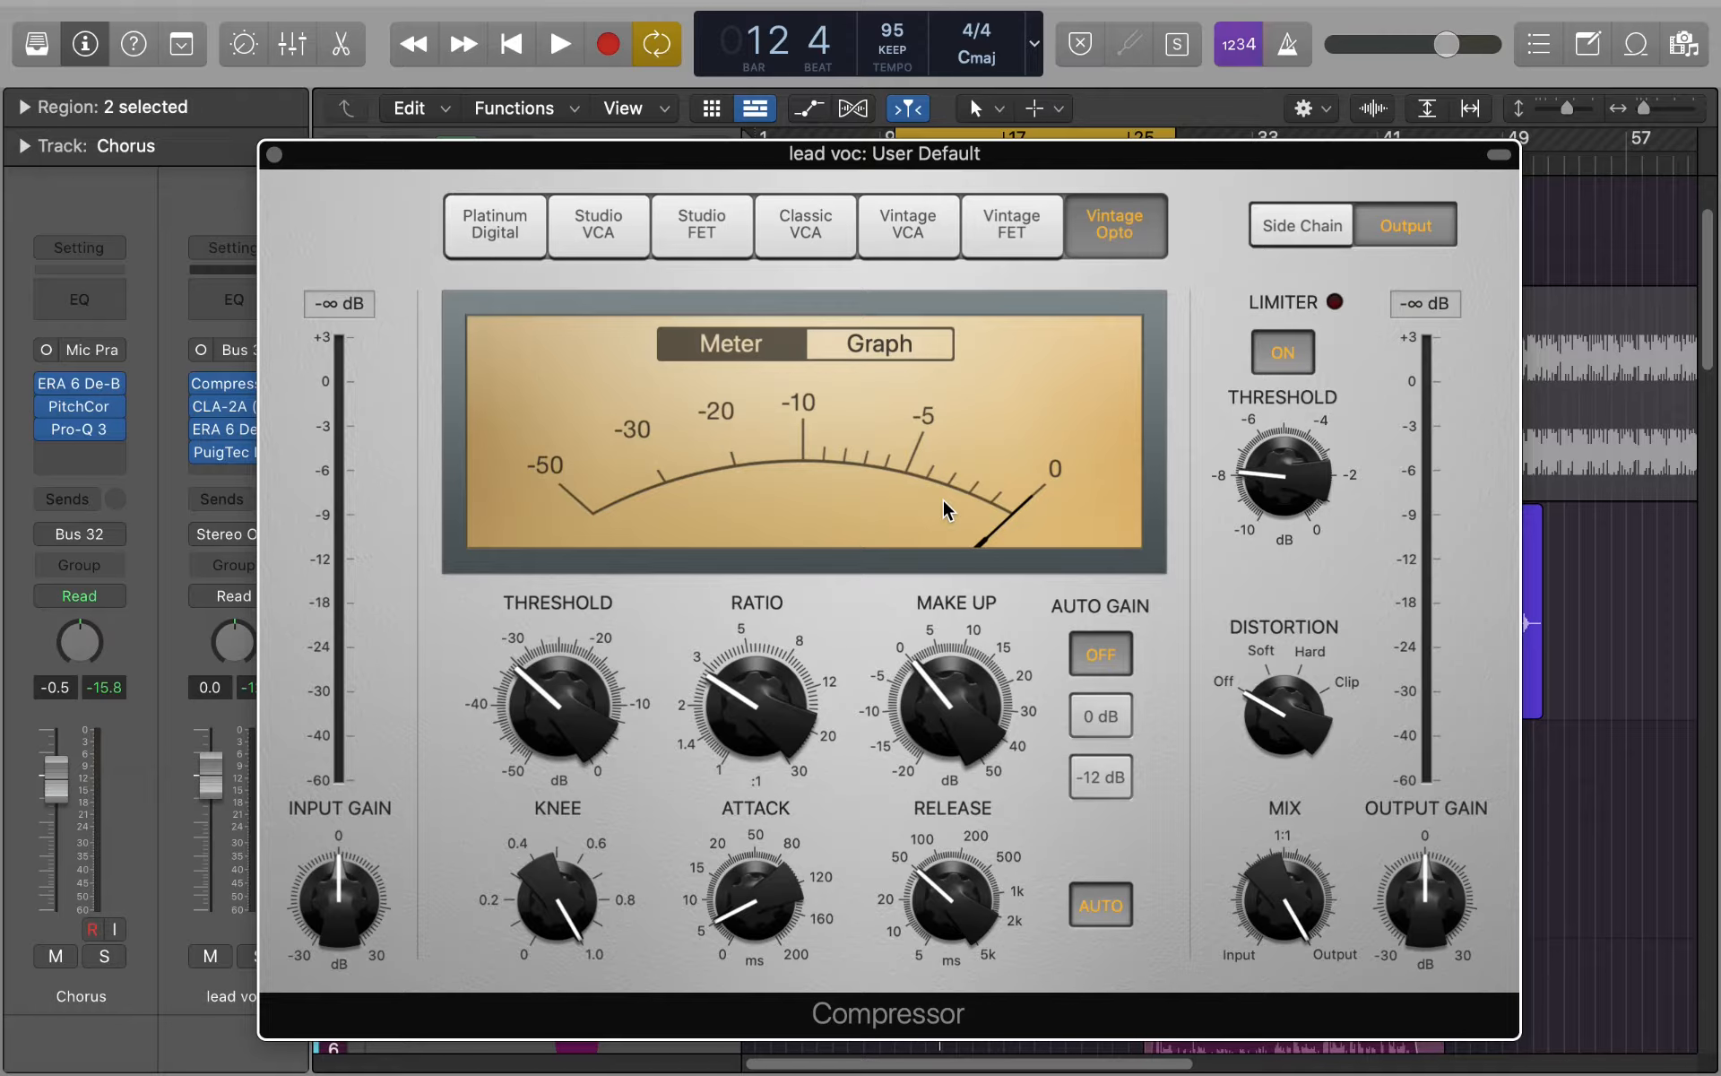
# - Set the compressor's make-up gain to 3.0 dB and play the chorus to compare its input and output levels
pyautogui.moveTo(964, 726)
pyautogui.moveTo(945, 723); pyautogui.dragTo(934, 707)
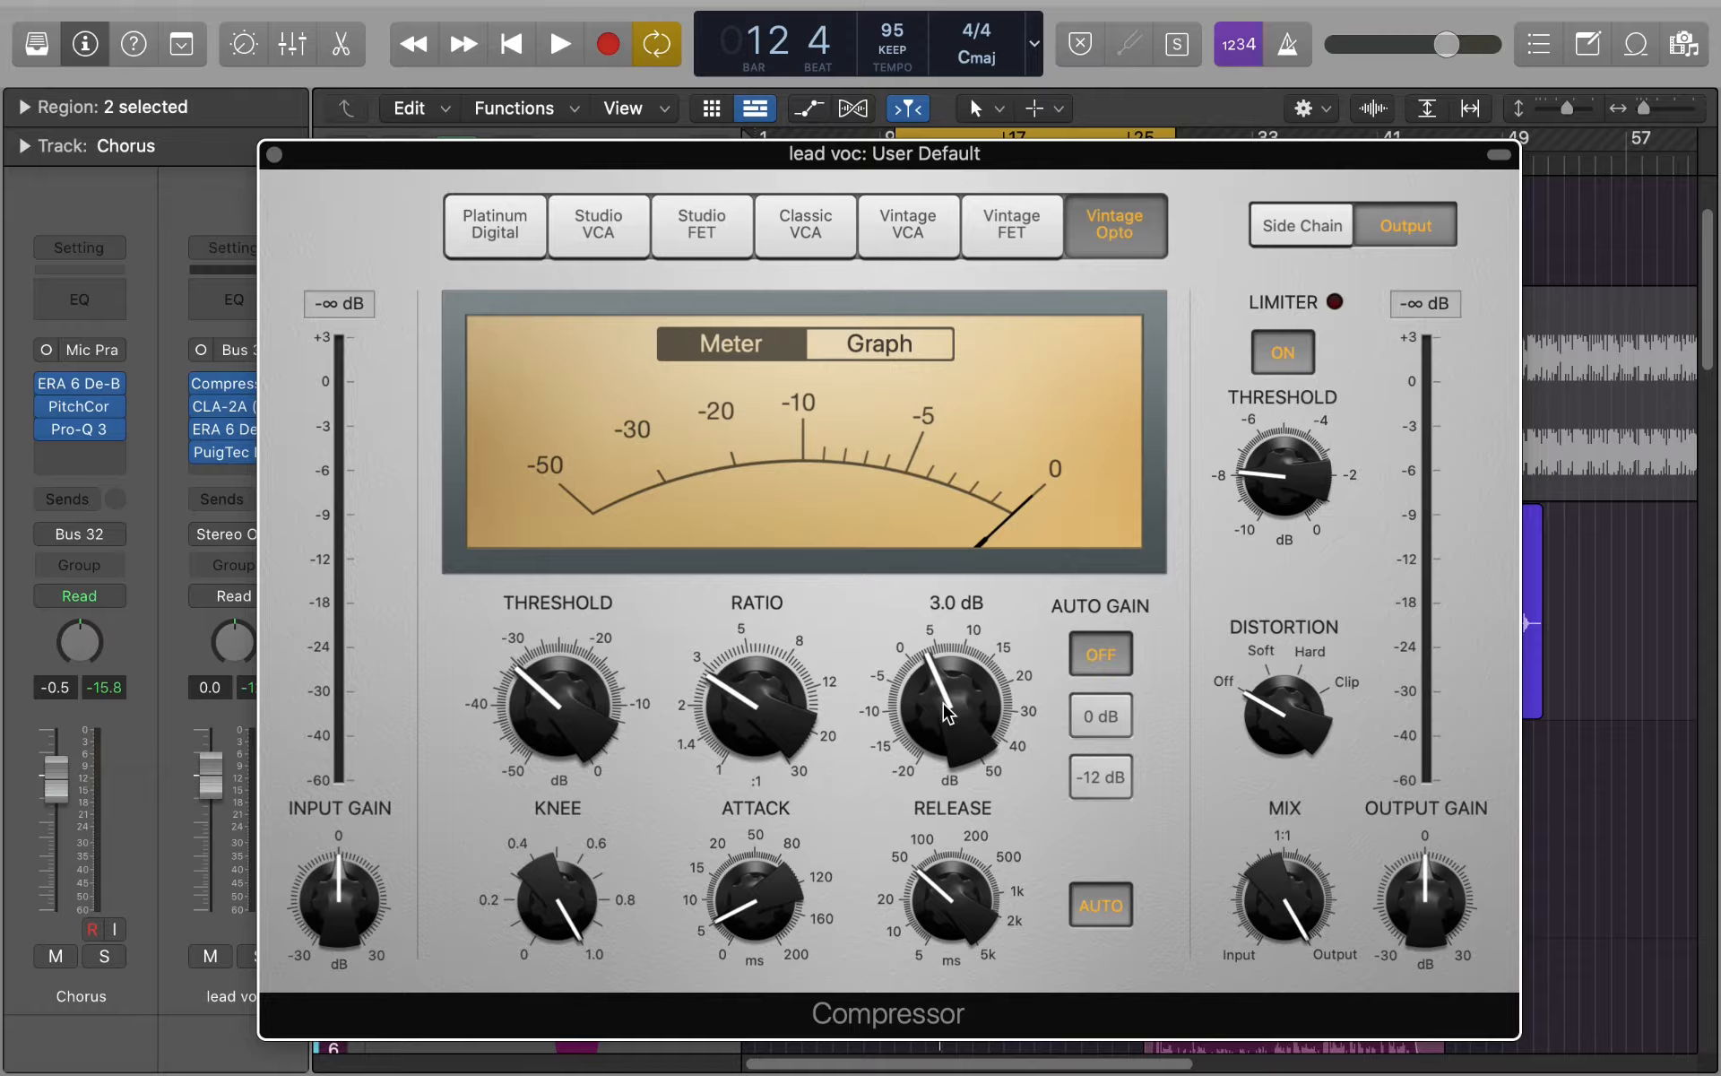
pyautogui.press('space')
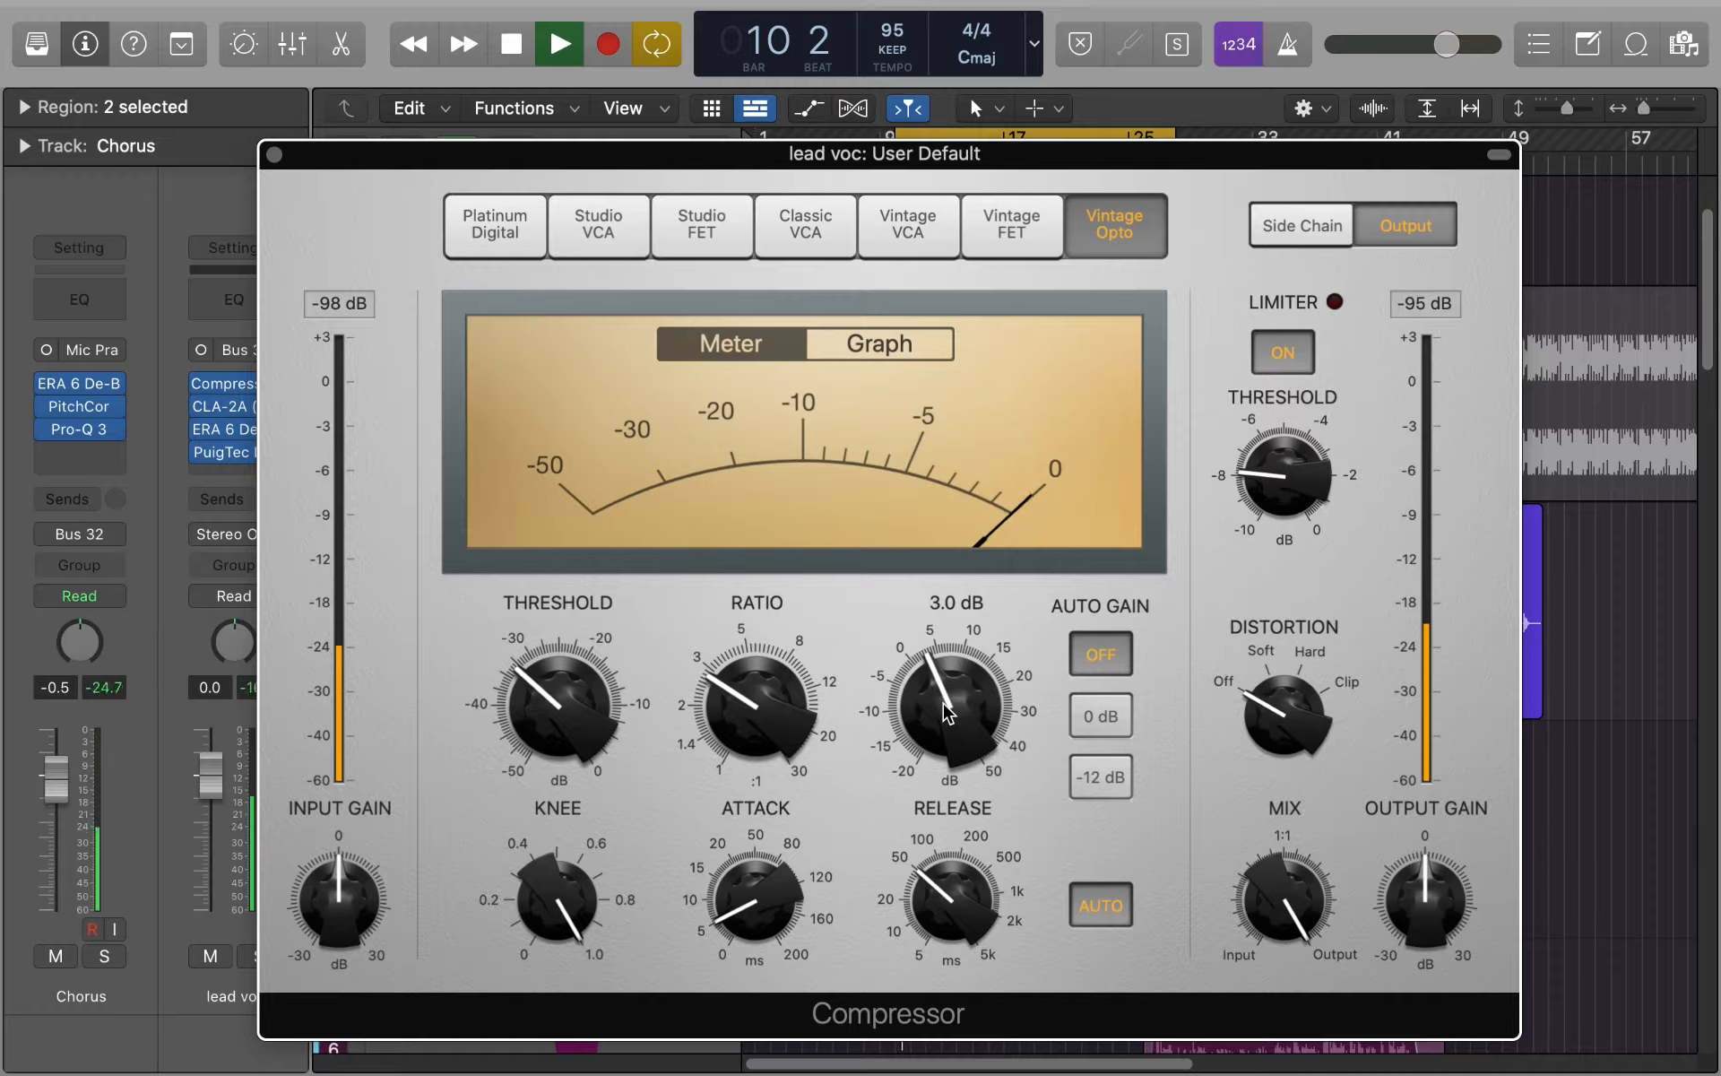
pyautogui.moveTo(946, 713)
pyautogui.mouseDown()
pyautogui.moveTo(952, 731)
pyautogui.moveTo(947, 709)
pyautogui.mouseUp()
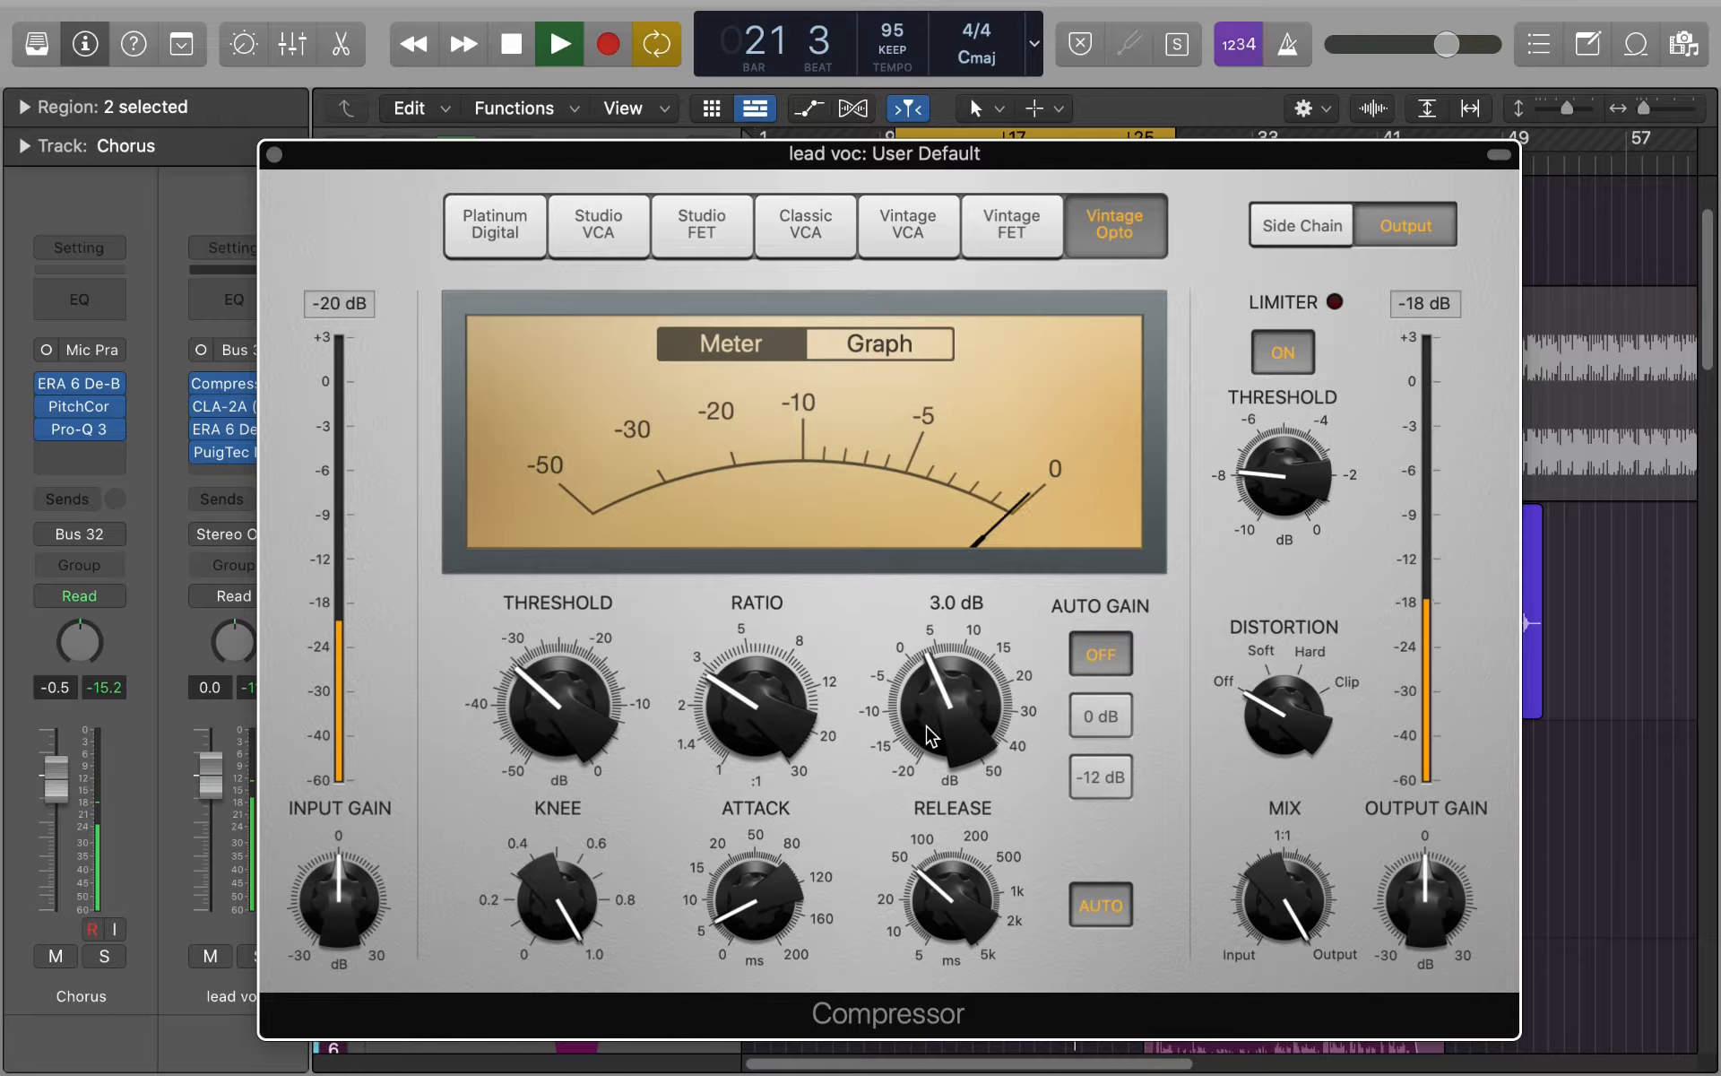
pyautogui.press('space')
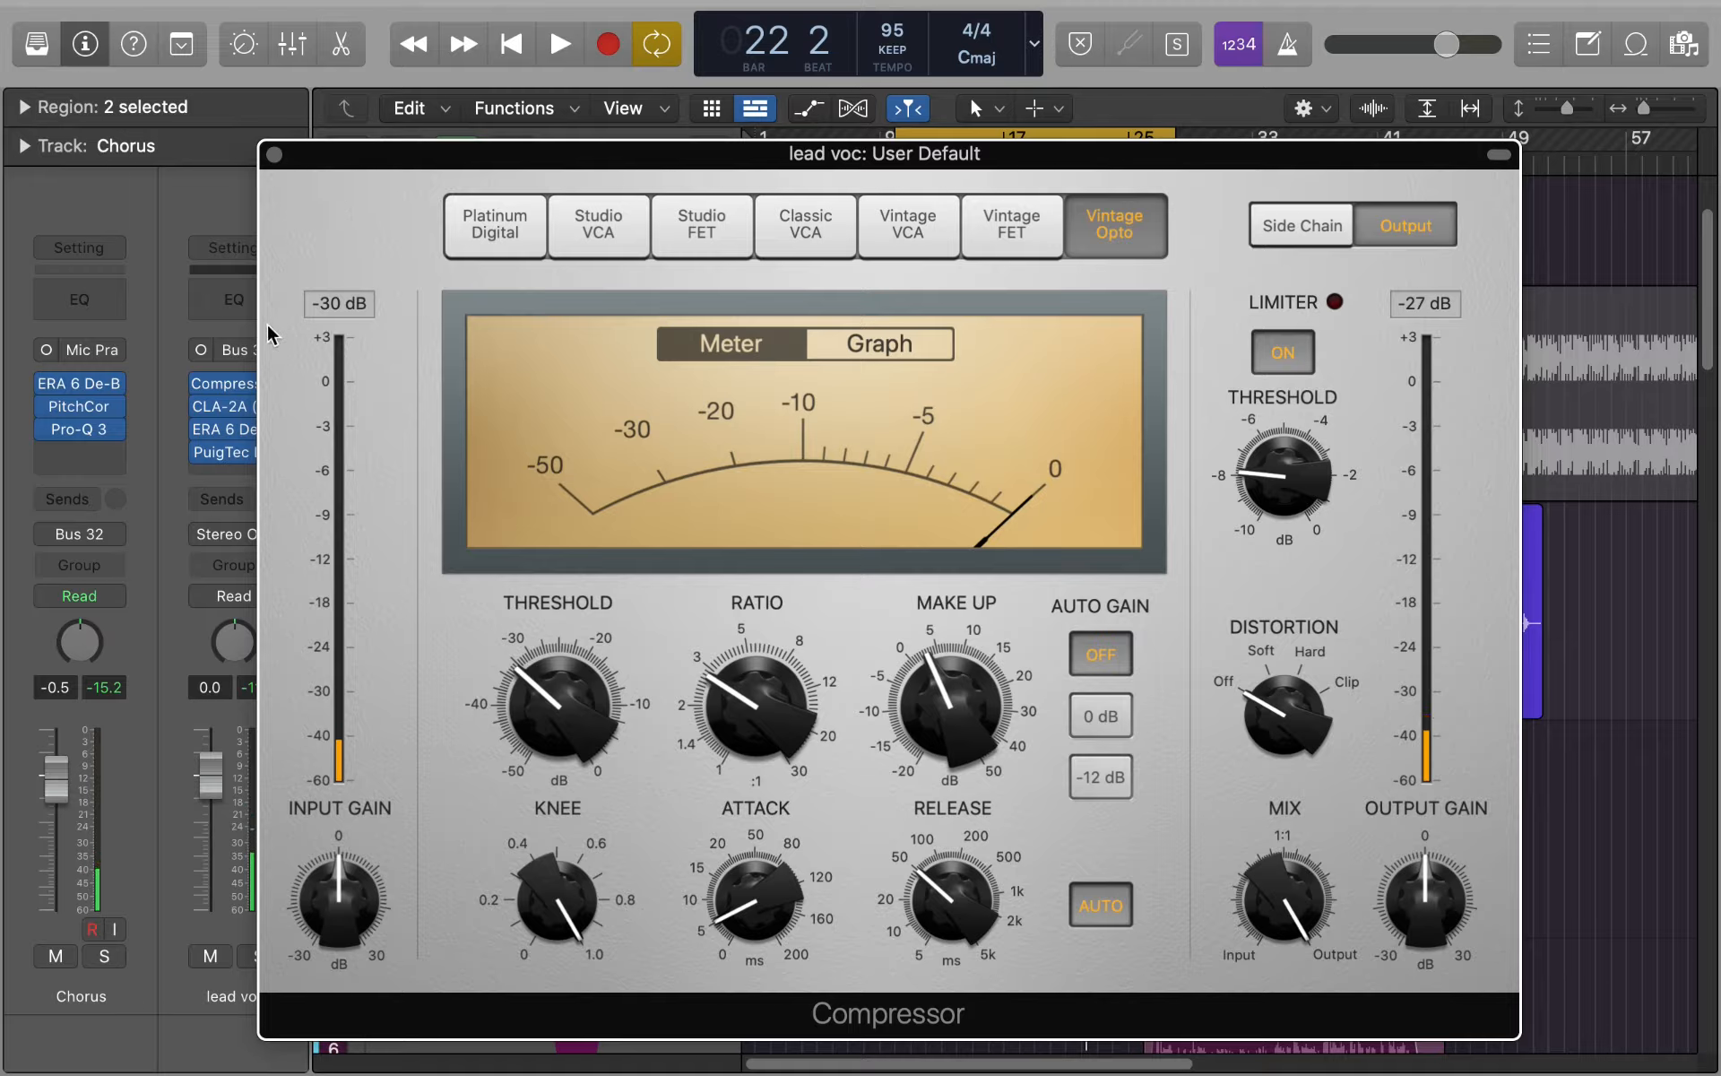
# - Bypass the CLA-2A on the lead vocal bus, play a passage of the chorus, and close the Compressor window
pyautogui.click(202, 408)
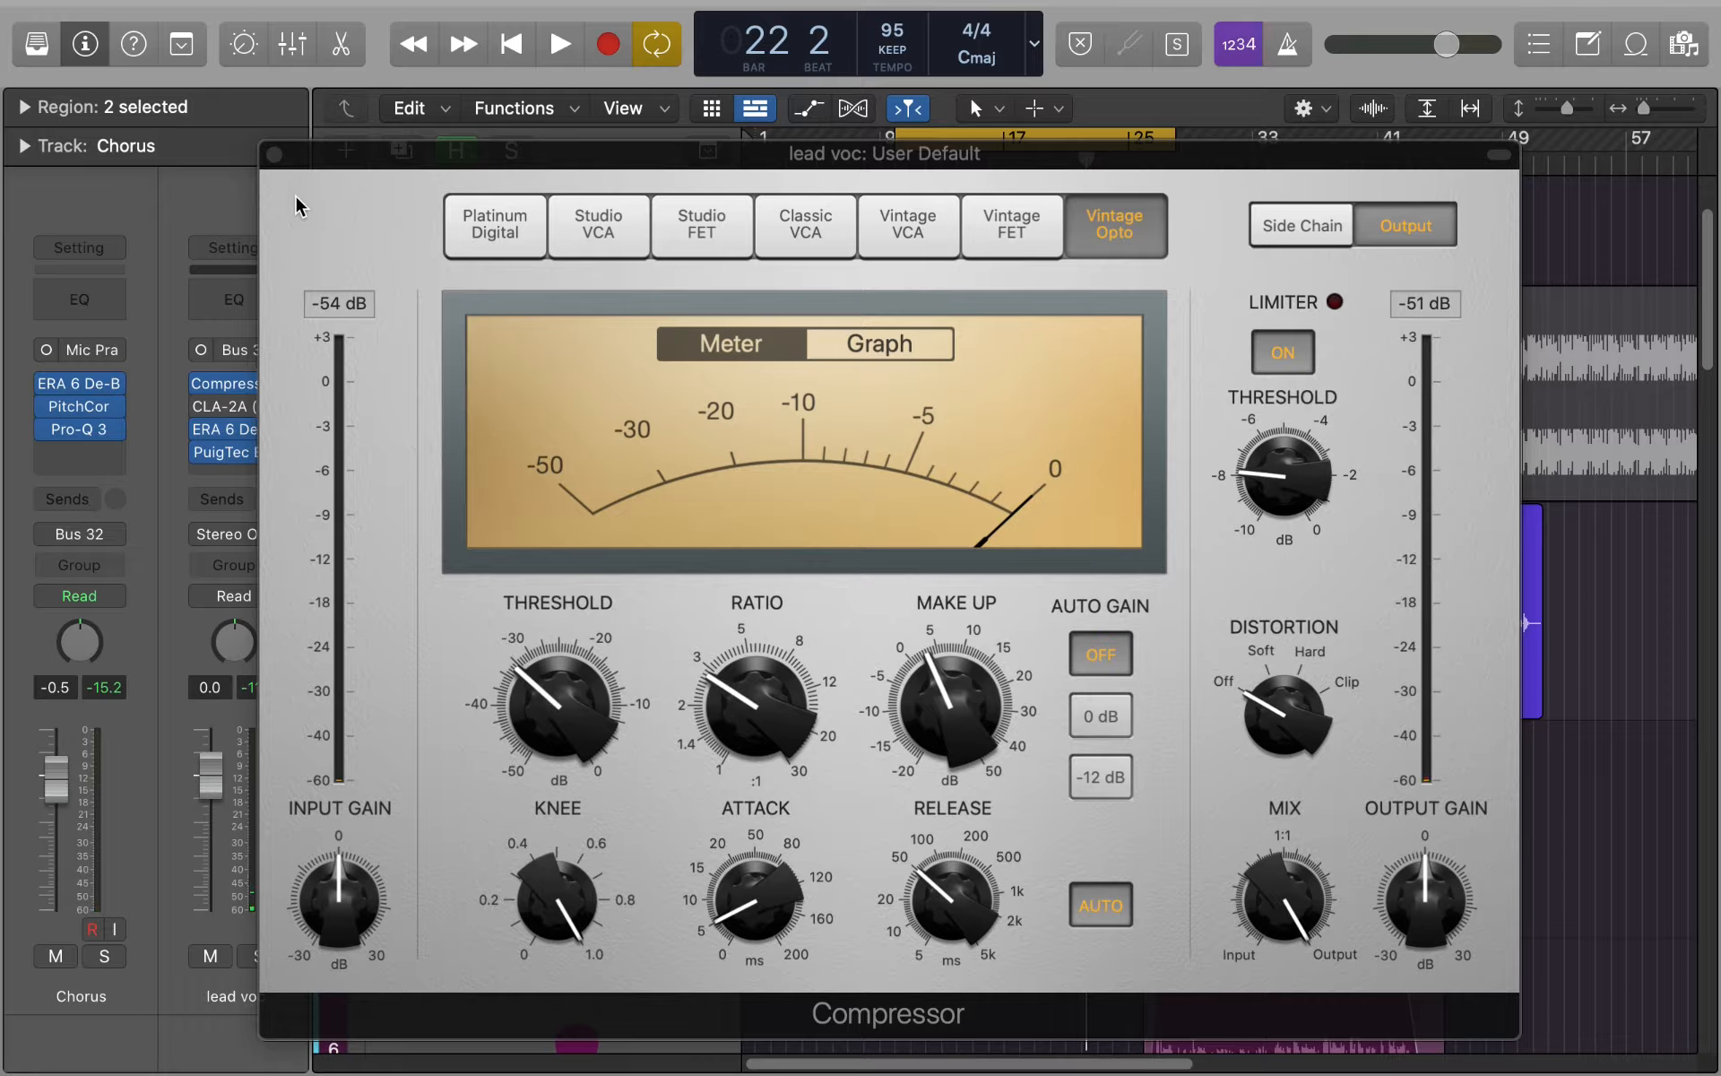
pyautogui.press('space')
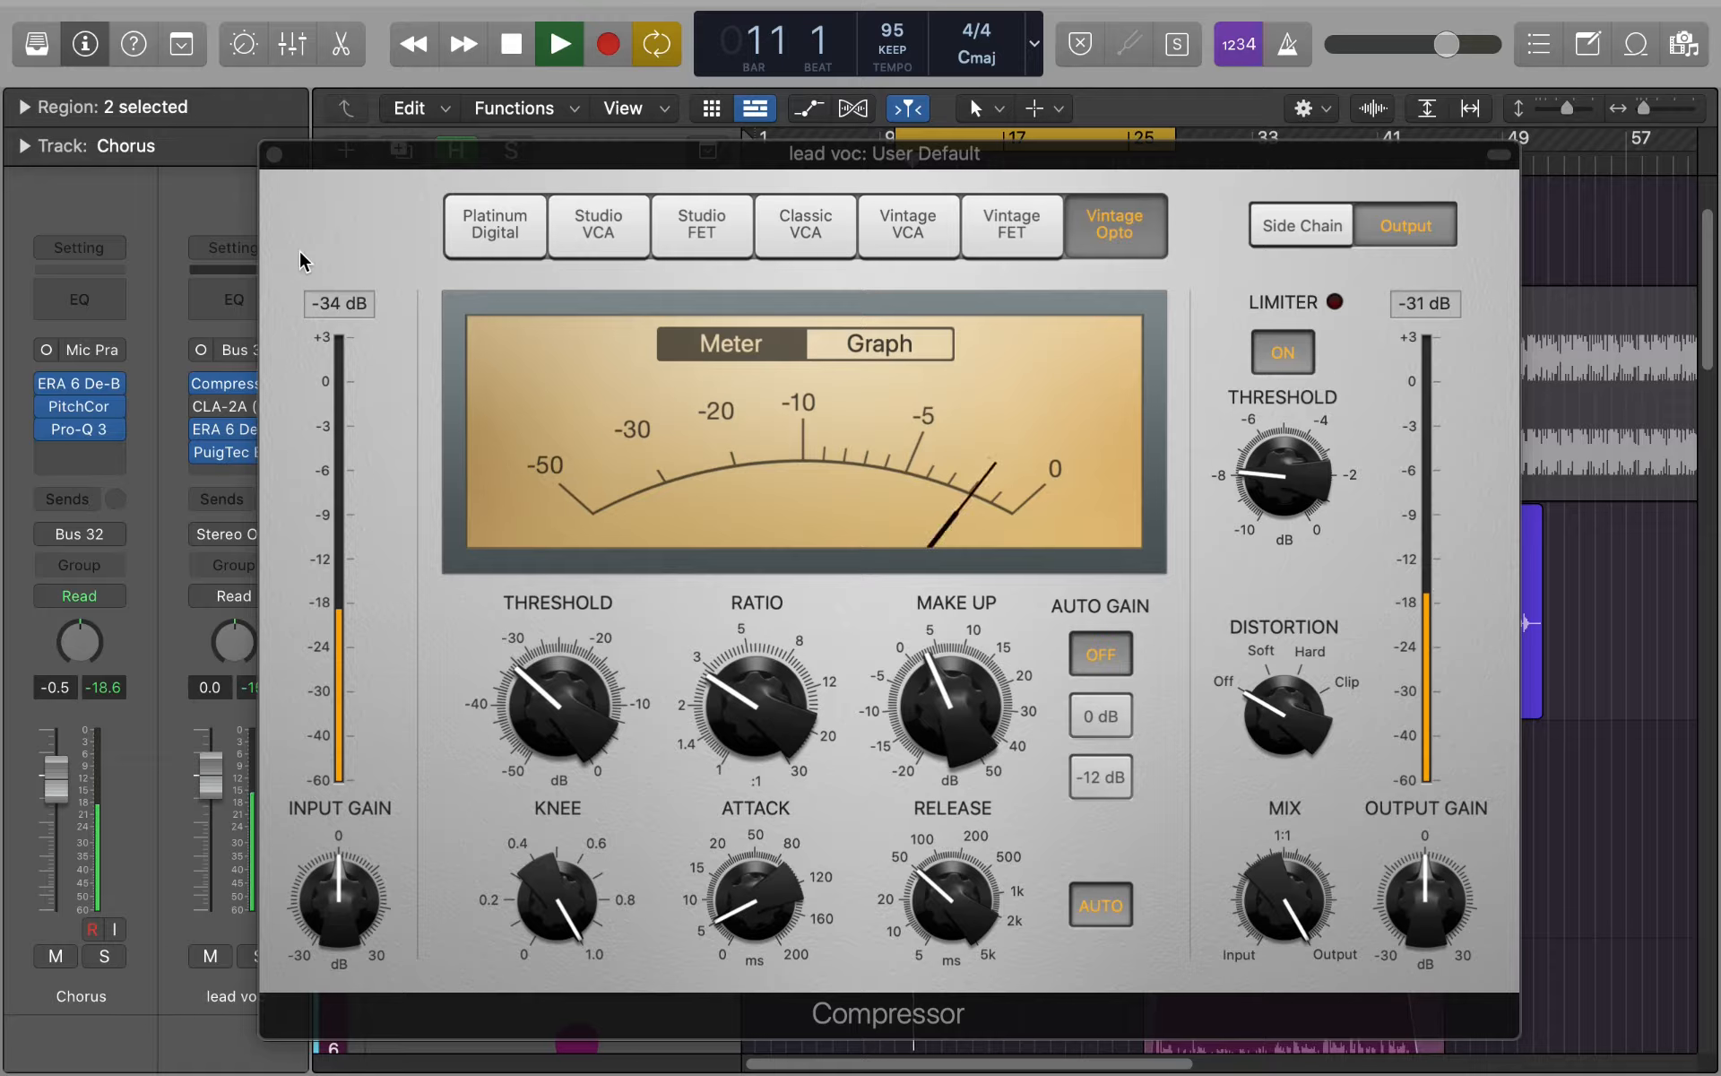
pyautogui.press('space')
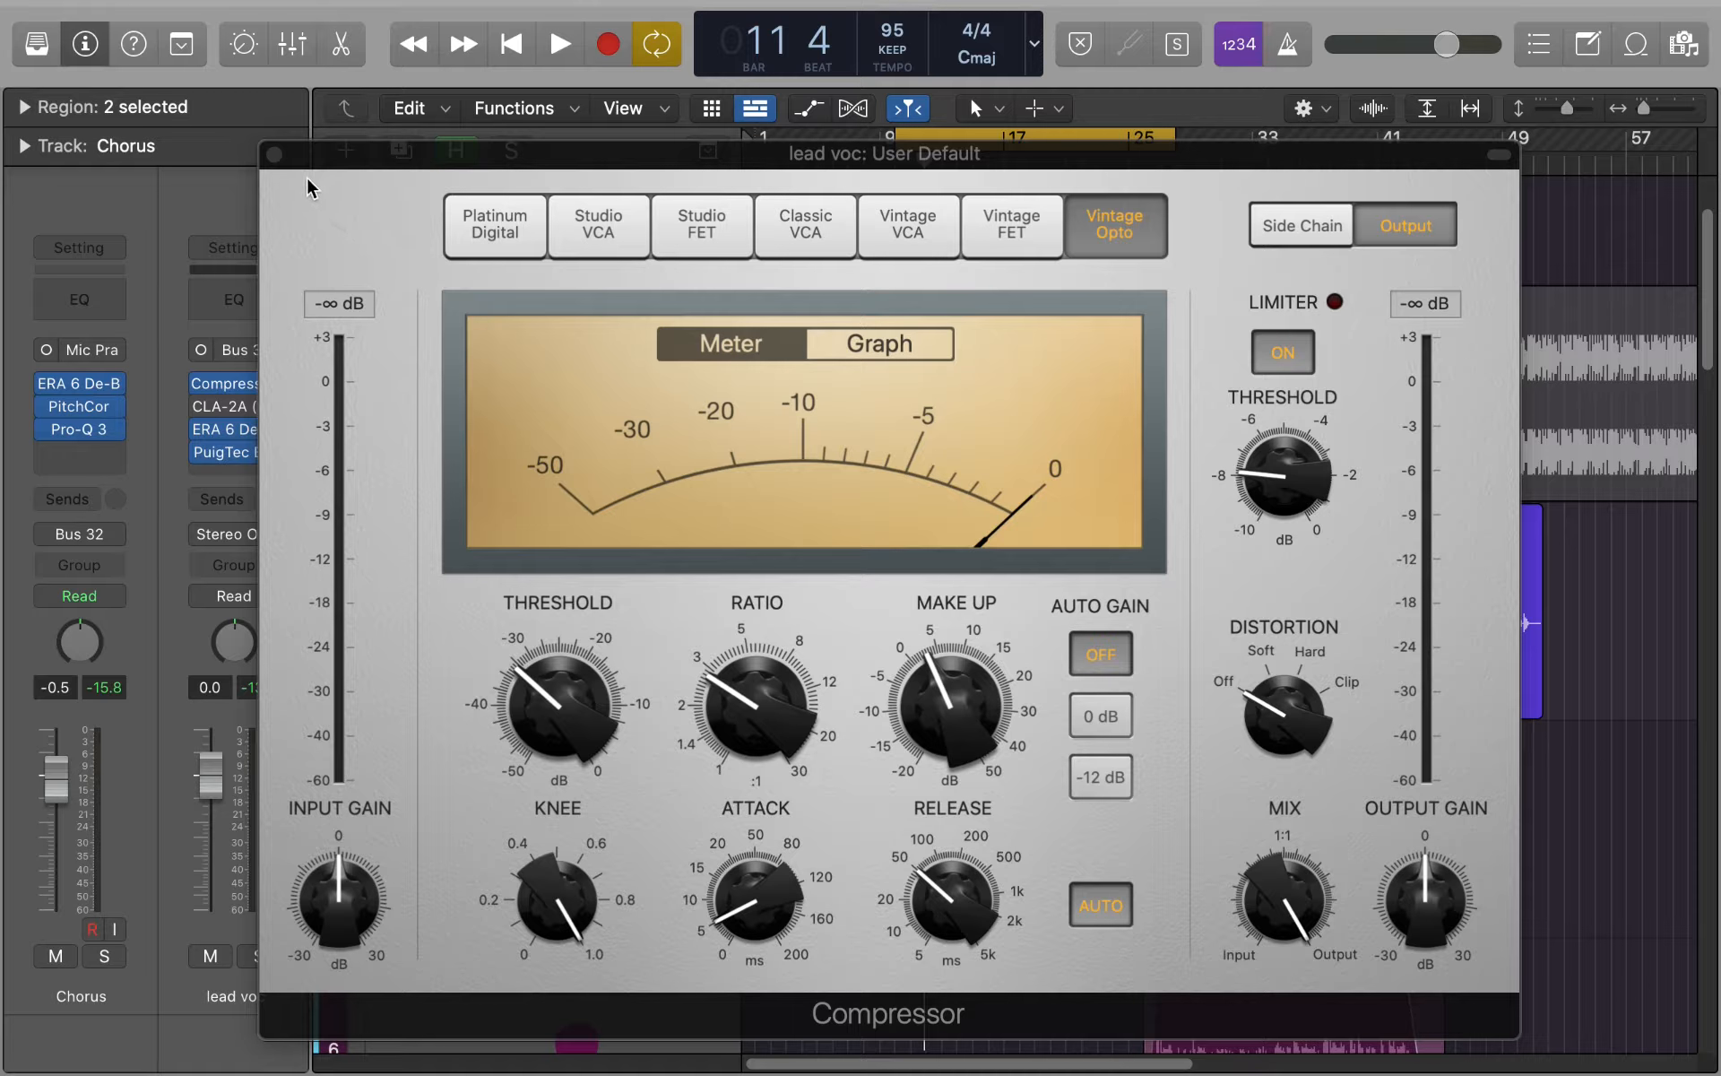
pyautogui.click(275, 156)
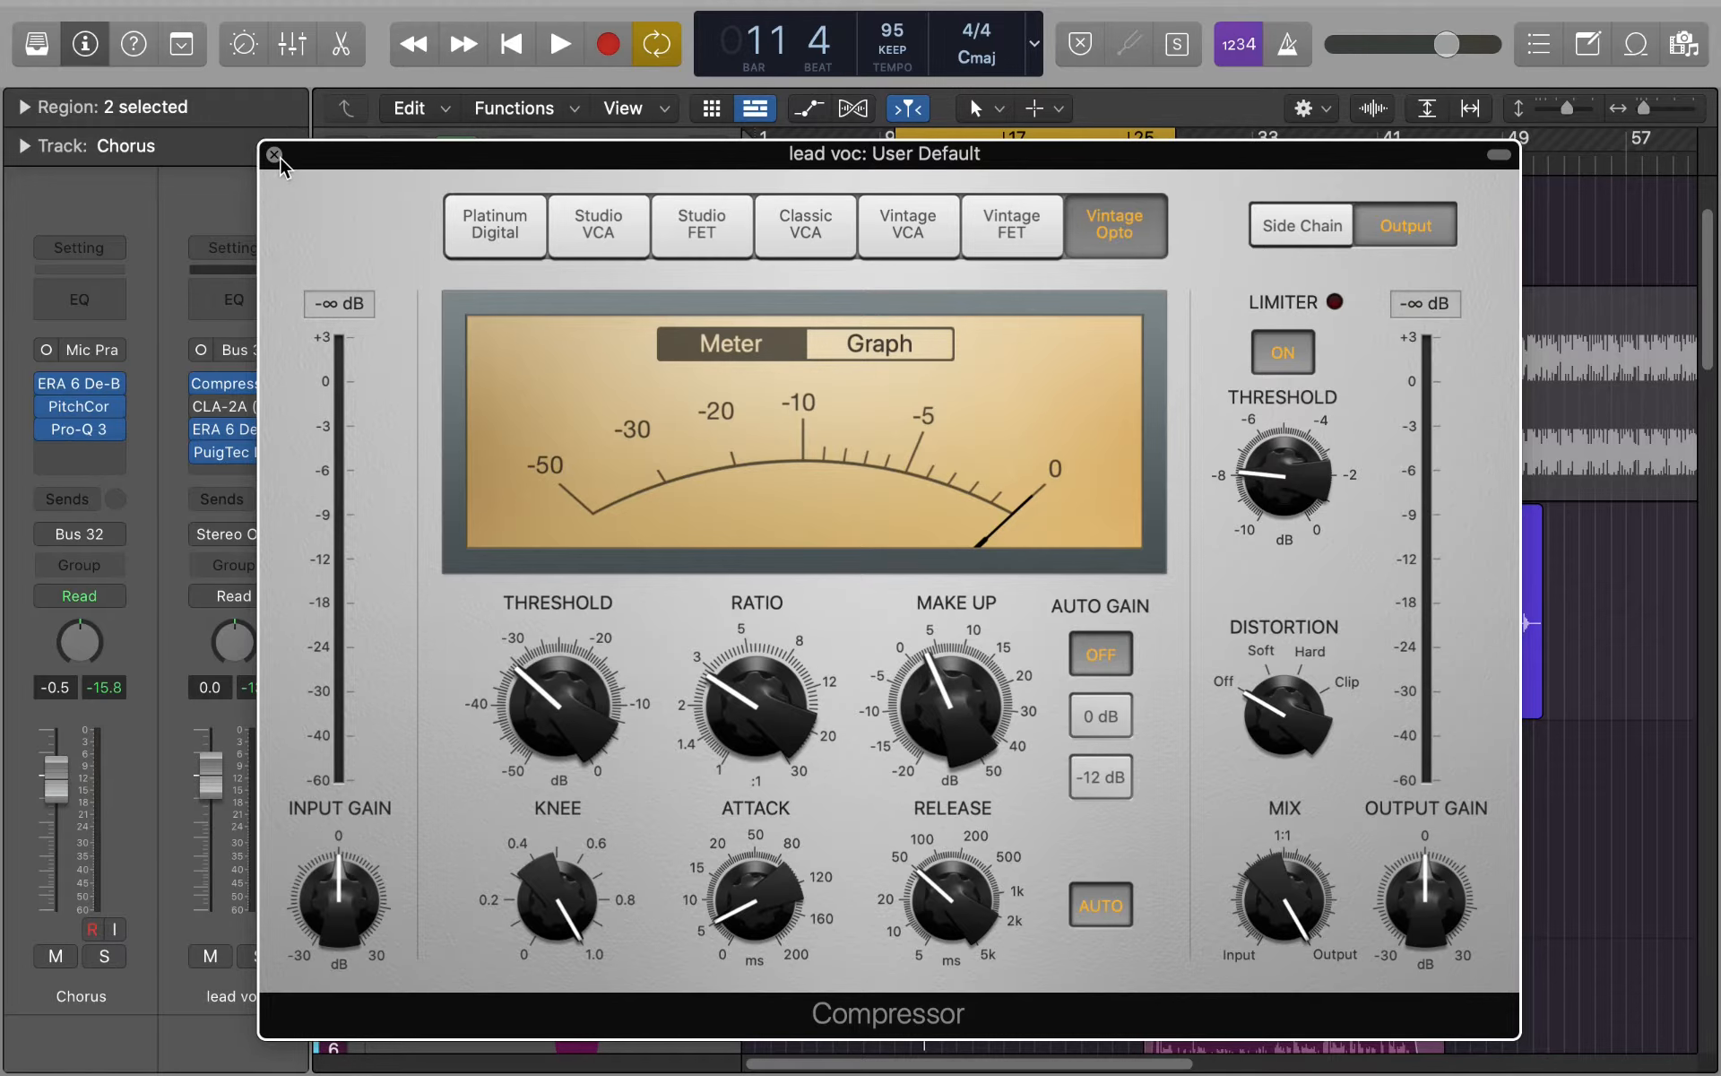
pyautogui.click(275, 156)
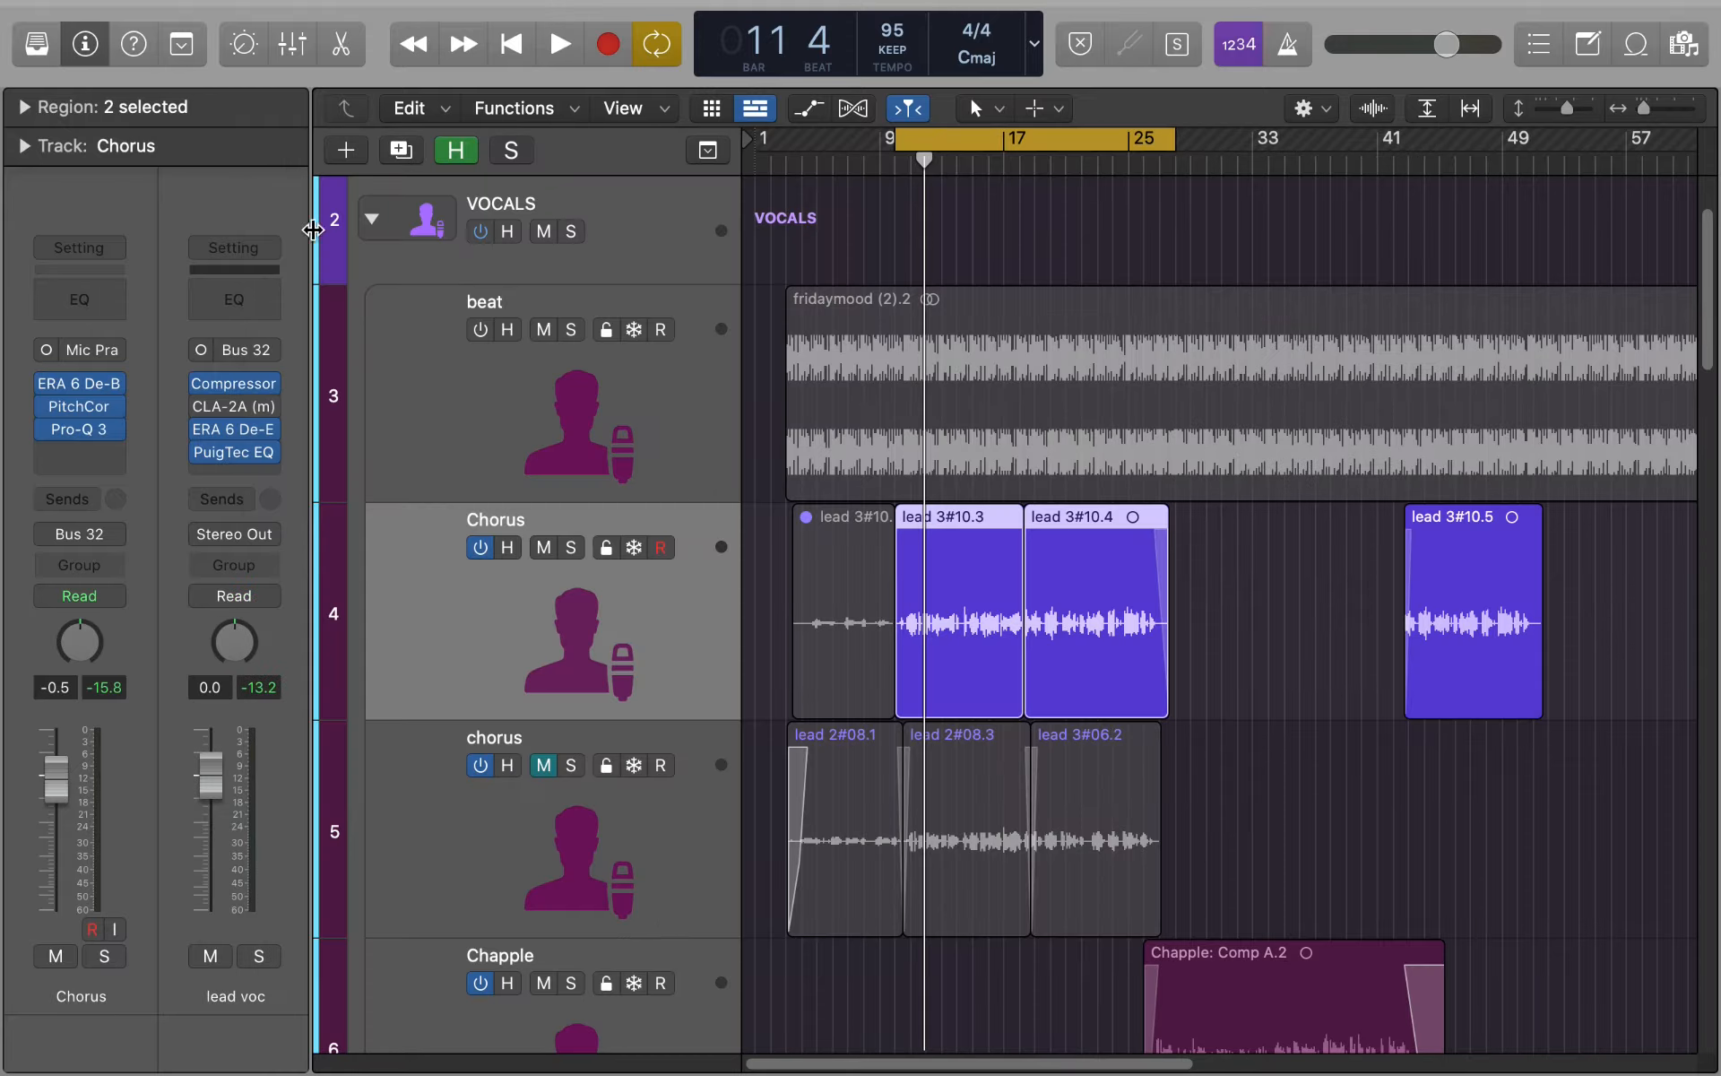
# - Open the CLA-2A on the lead vocal bus and load its Full Reset factory preset
pyautogui.click(226, 408)
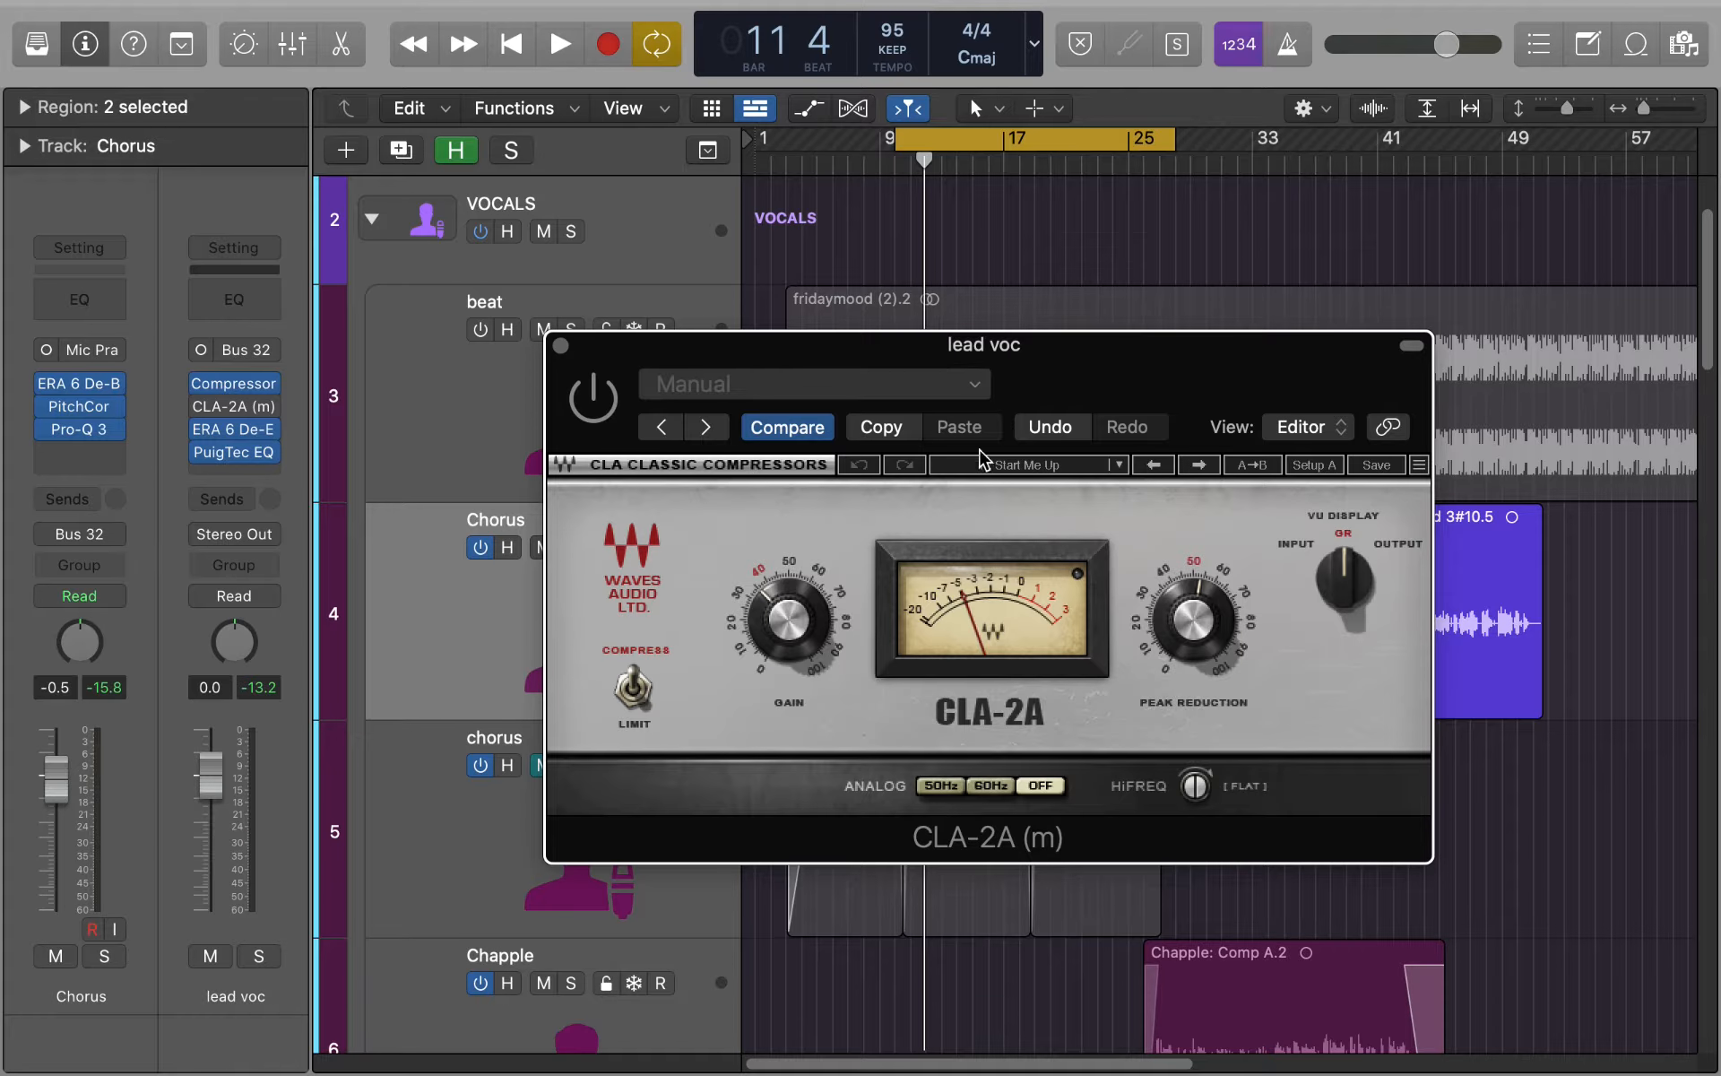
pyautogui.moveTo(771, 628)
pyautogui.moveTo(789, 618); pyautogui.dragTo(811, 587)
pyautogui.click(1119, 465)
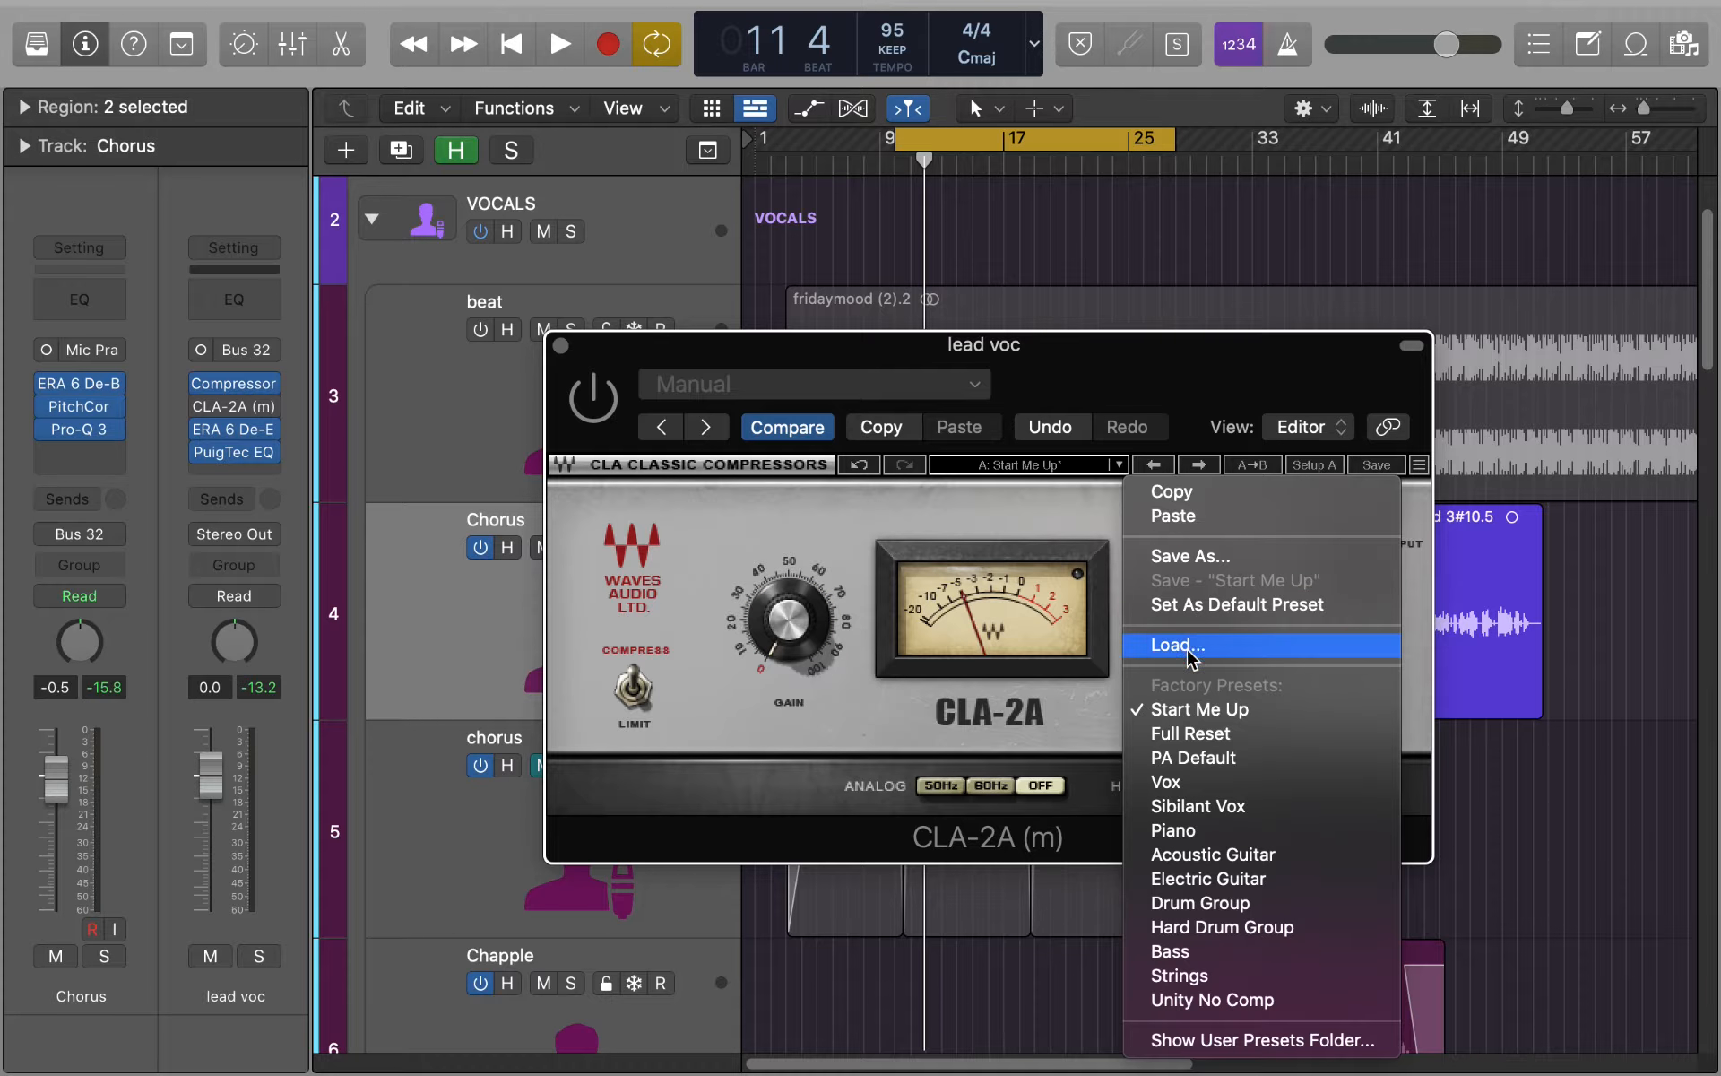
pyautogui.click(1205, 735)
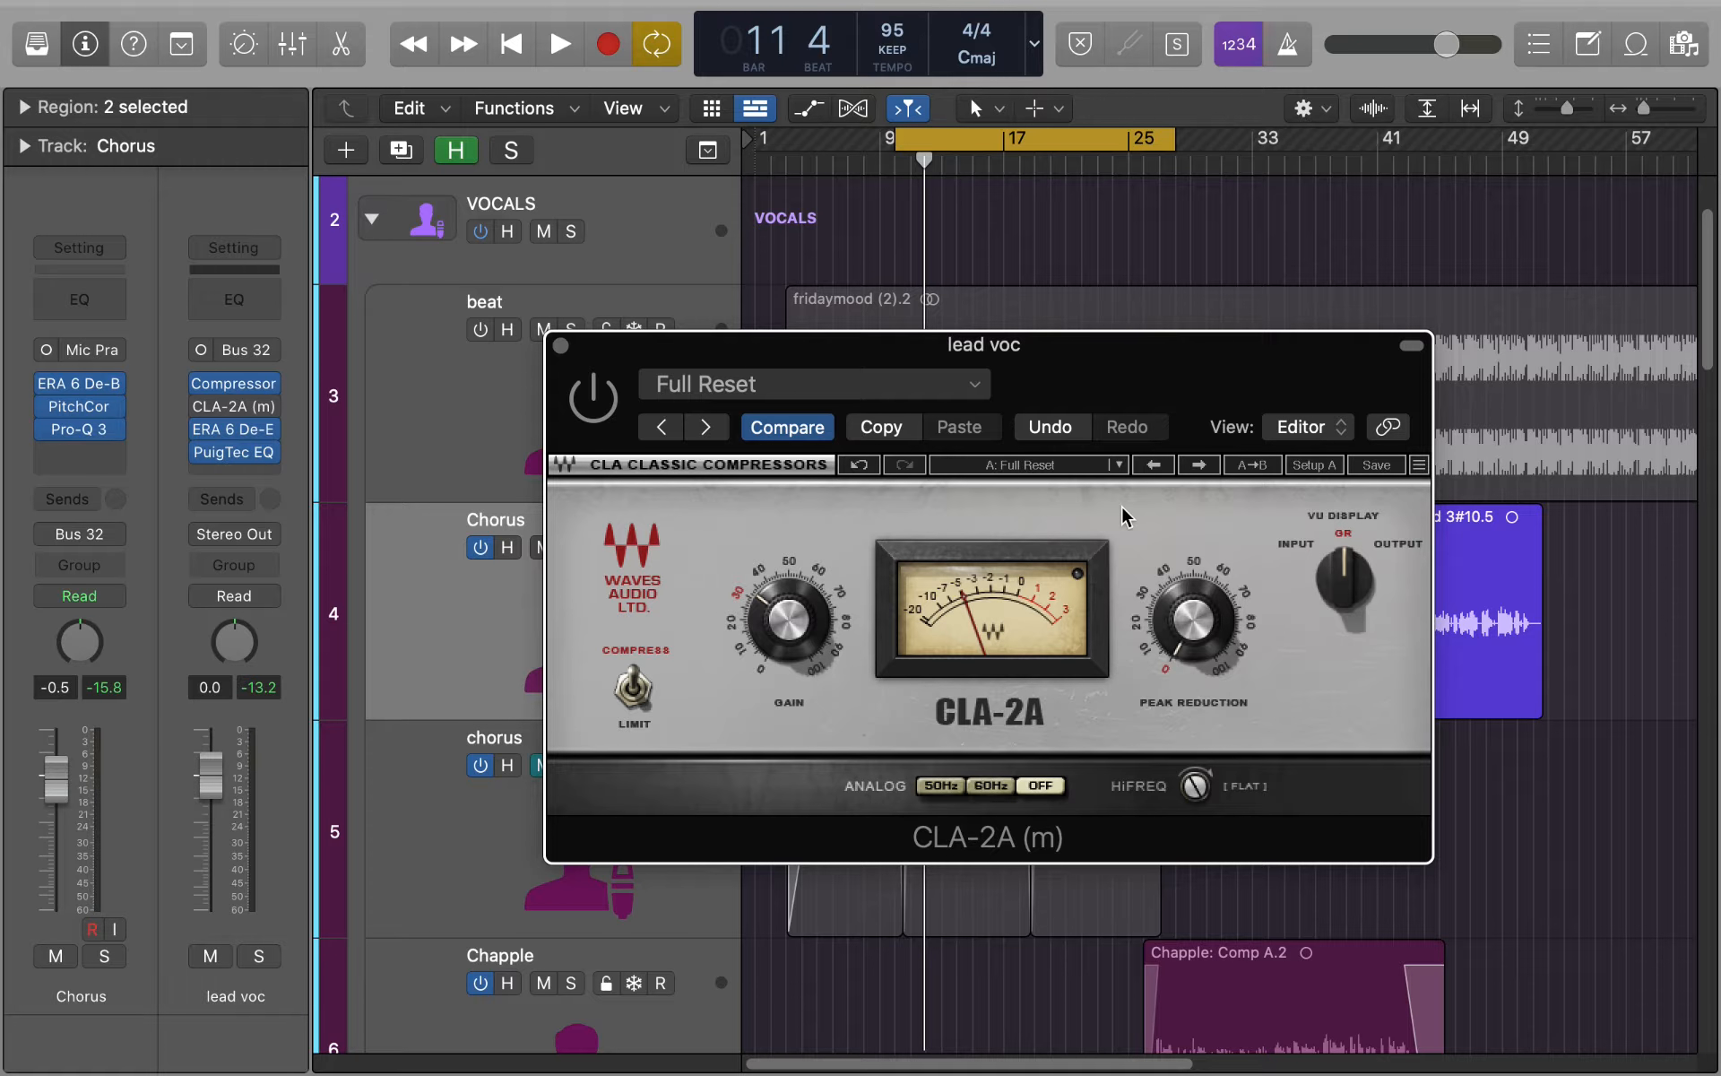
# - Switch the CLA-2A back on while playing the chorus, and stop playback
pyautogui.moveTo(766, 665)
pyautogui.press('space')
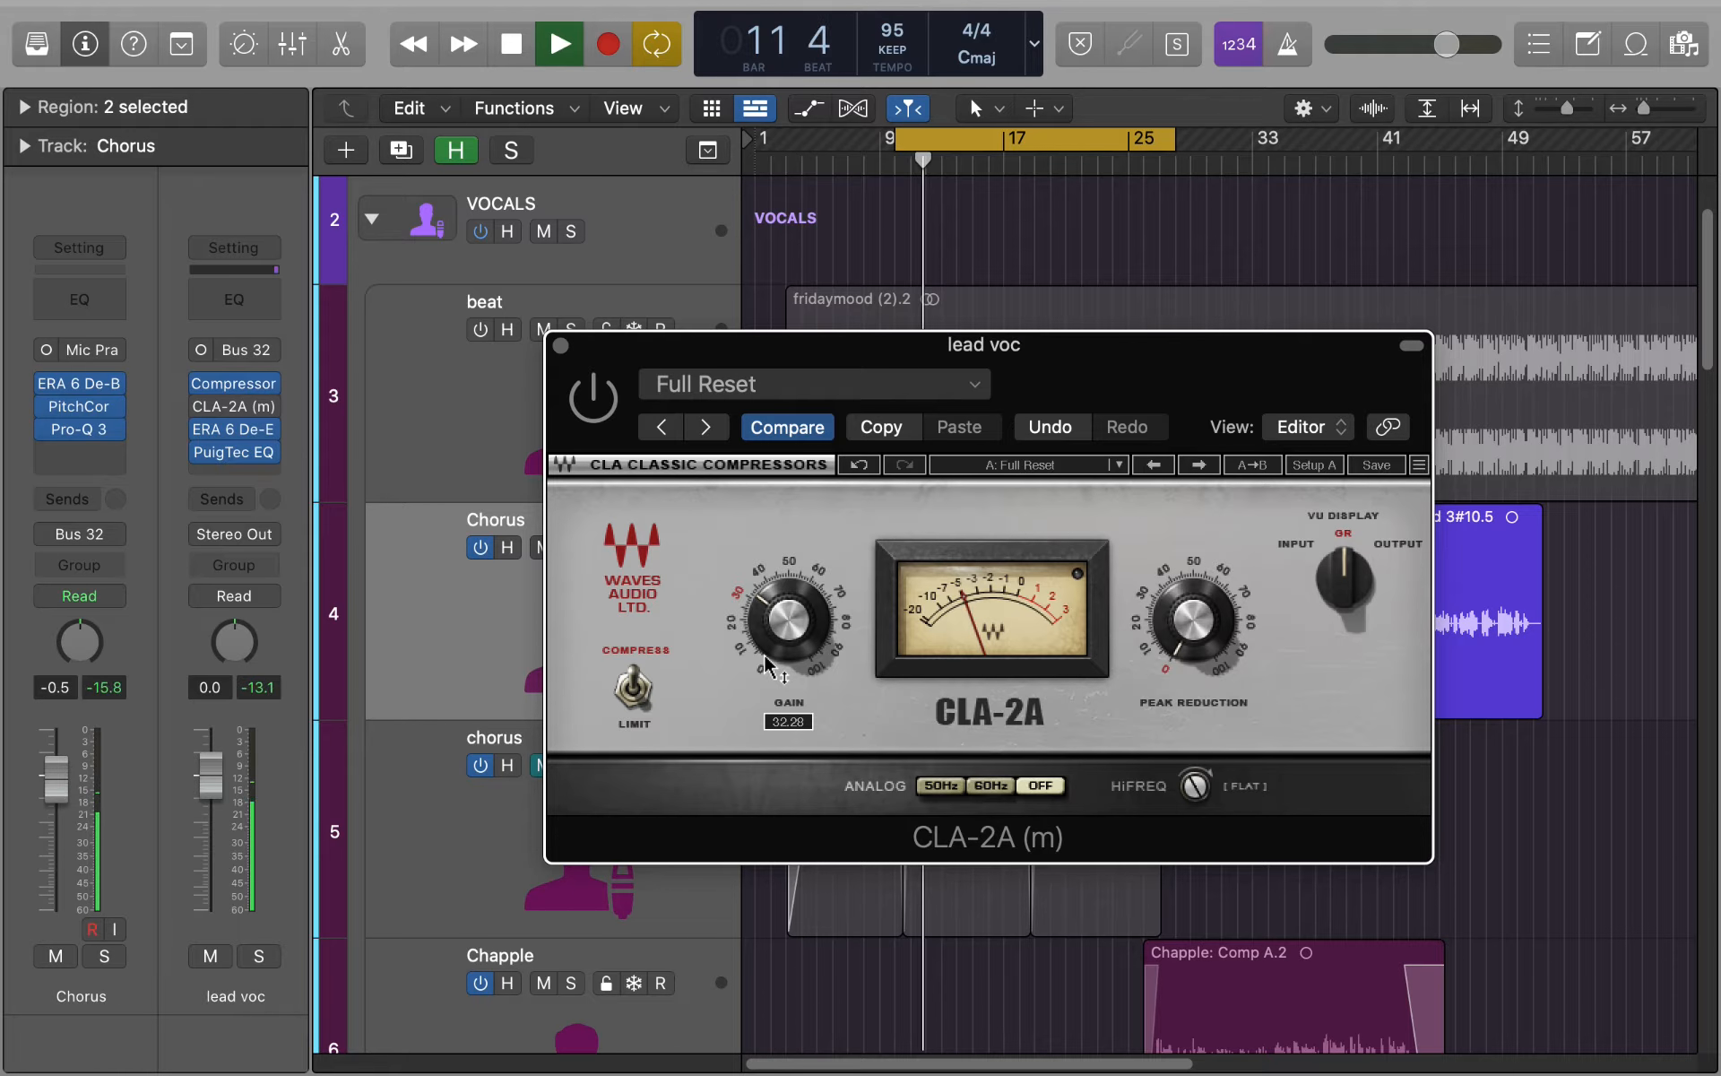
pyautogui.click(596, 404)
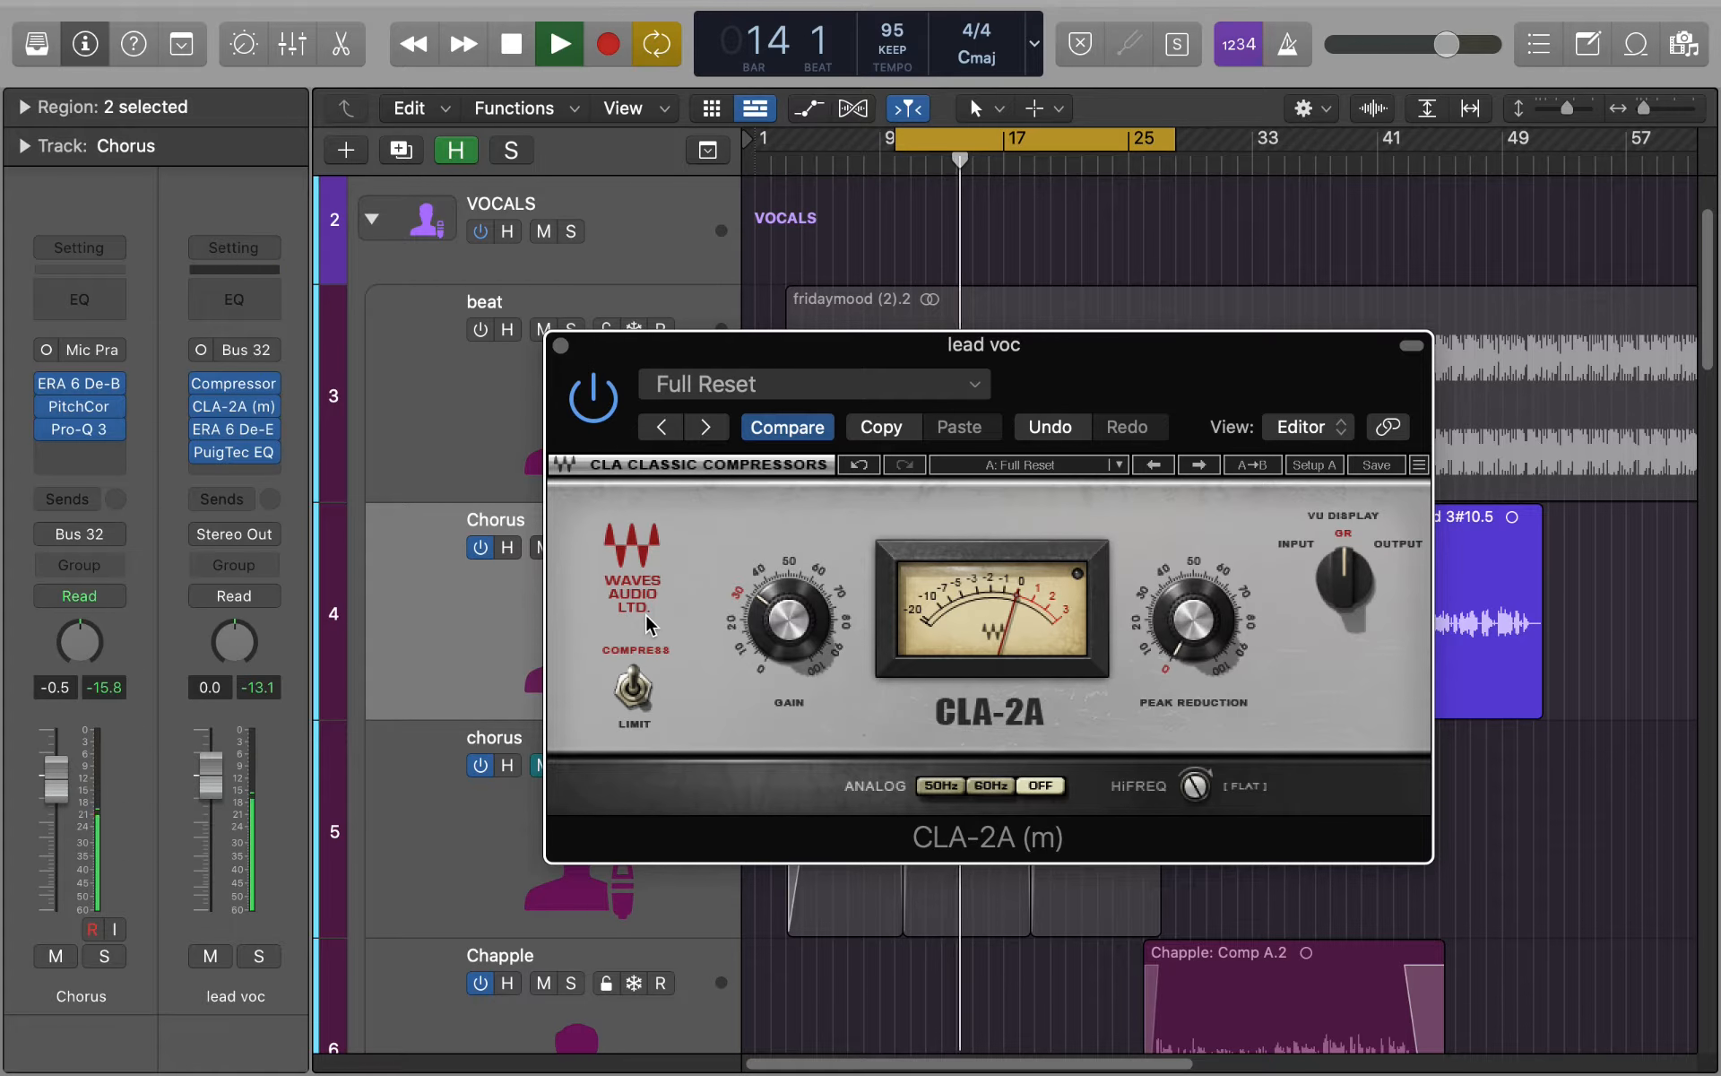
pyautogui.press('space')
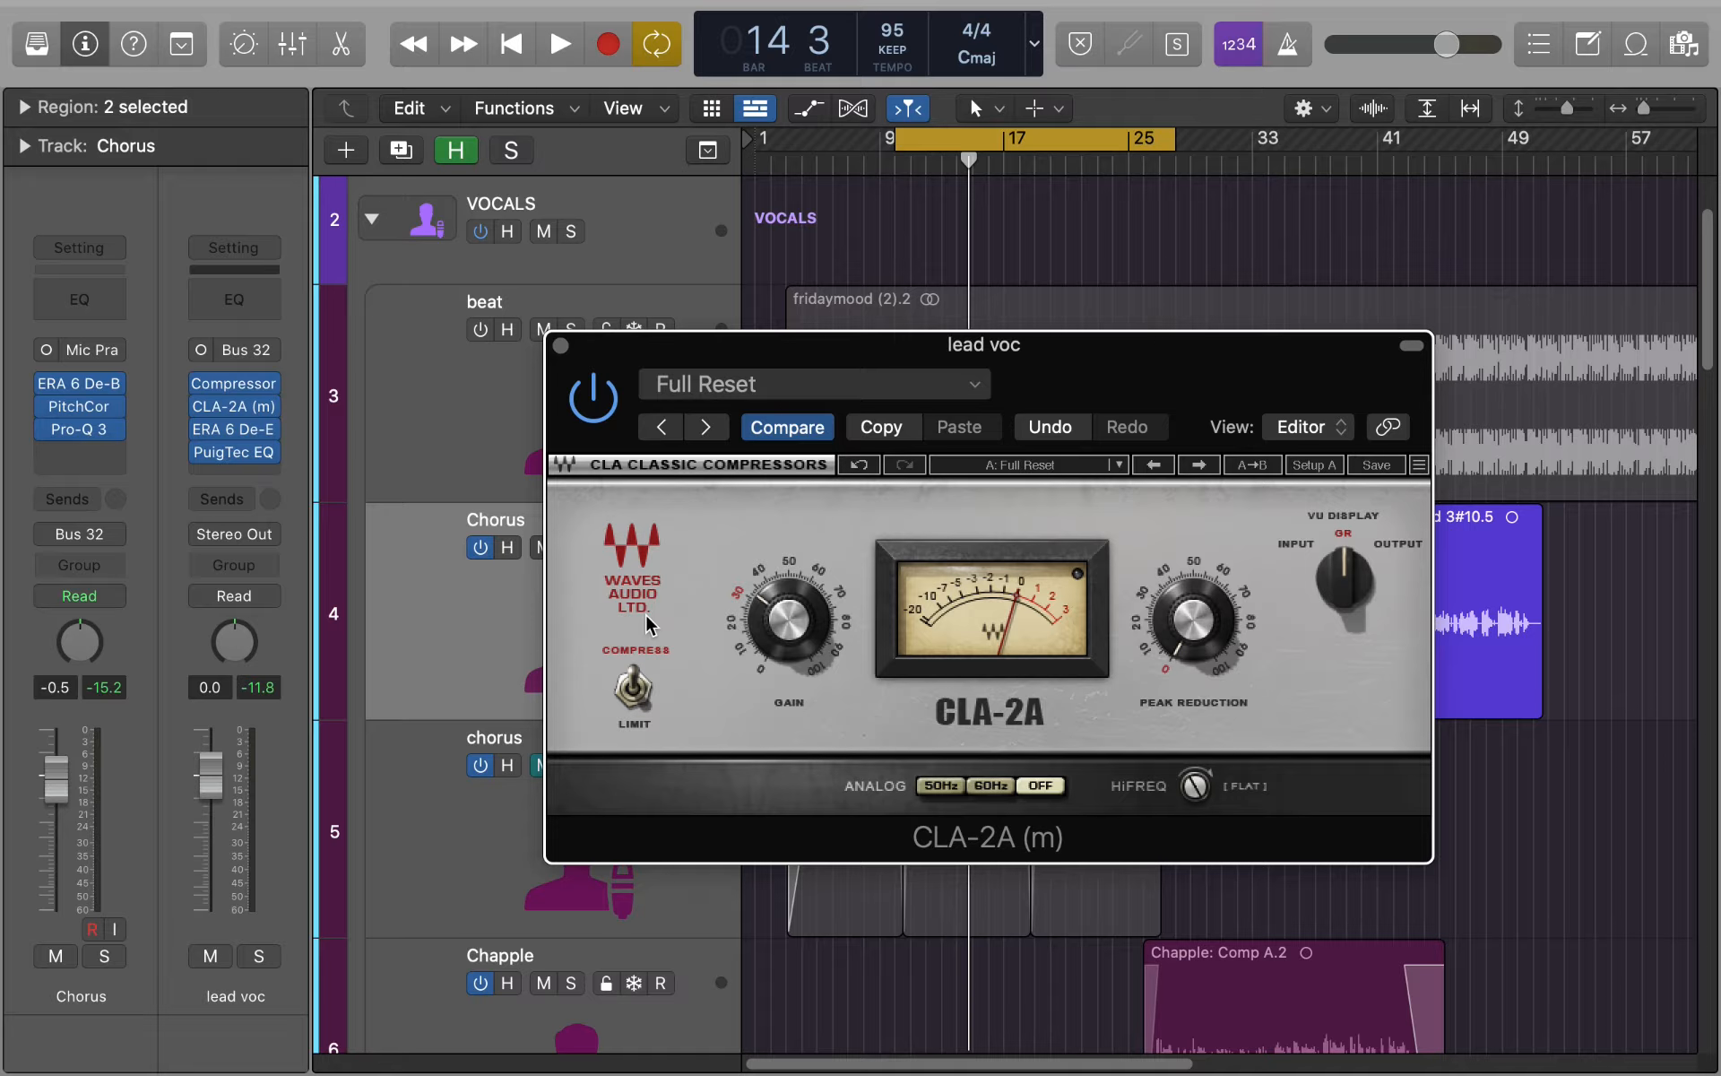
# - Raise the CLA-2A's peak reduction to about 45 during chorus playback, and close the plug-in when finished
pyautogui.press('space')
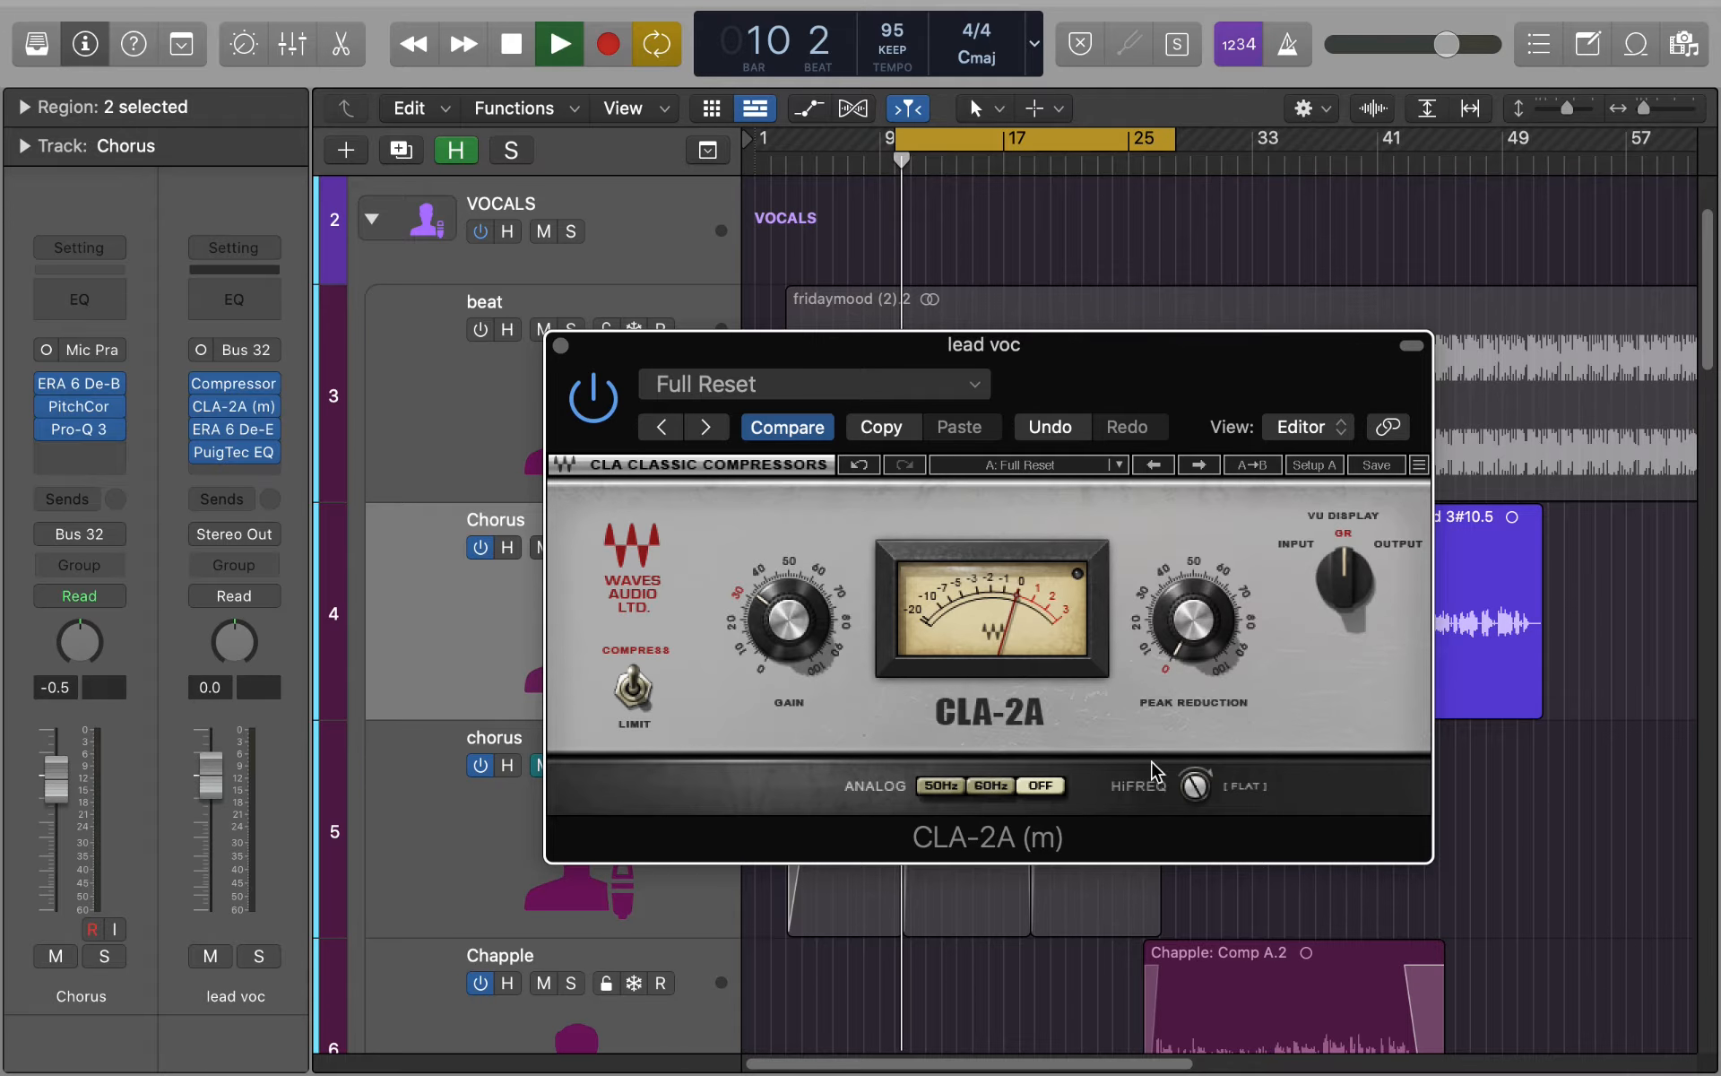
pyautogui.moveTo(1197, 666)
pyautogui.mouseDown()
pyautogui.moveTo(1198, 610)
pyautogui.moveTo(1258, 645)
pyautogui.moveTo(1202, 637)
pyautogui.moveTo(1200, 615)
pyautogui.moveTo(1199, 631)
pyautogui.mouseUp()
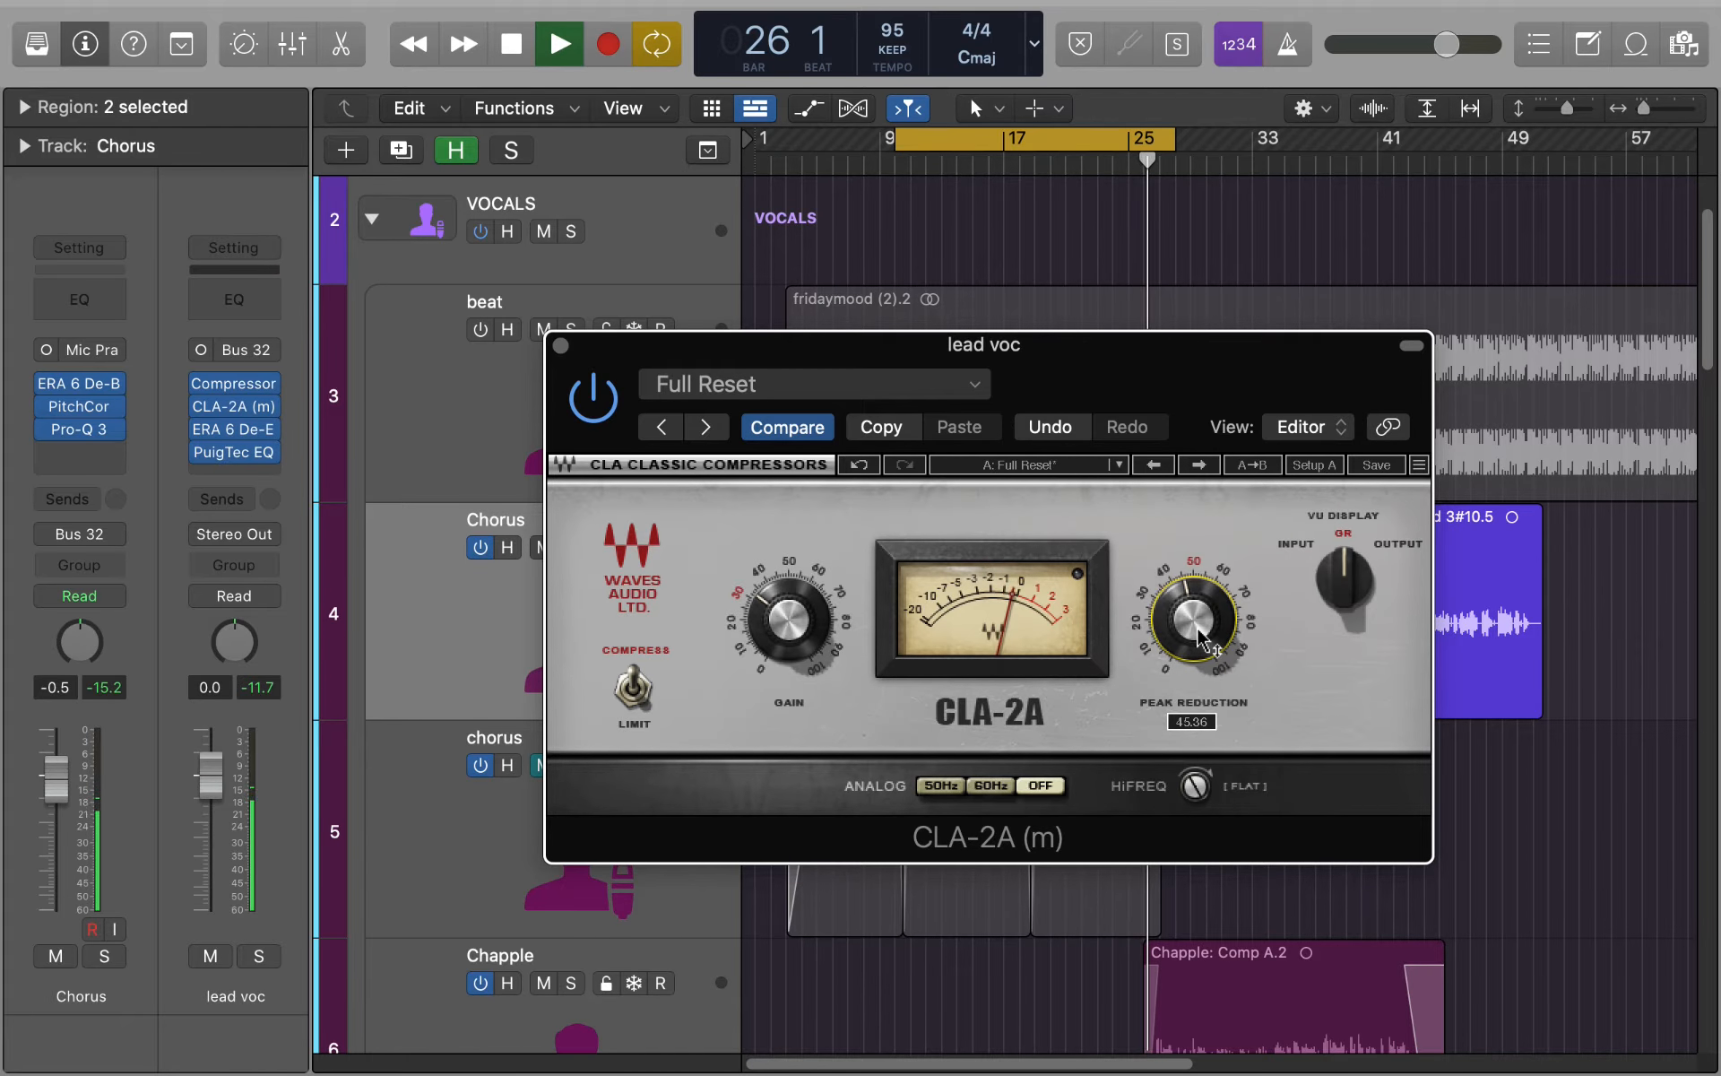
pyautogui.press('space')
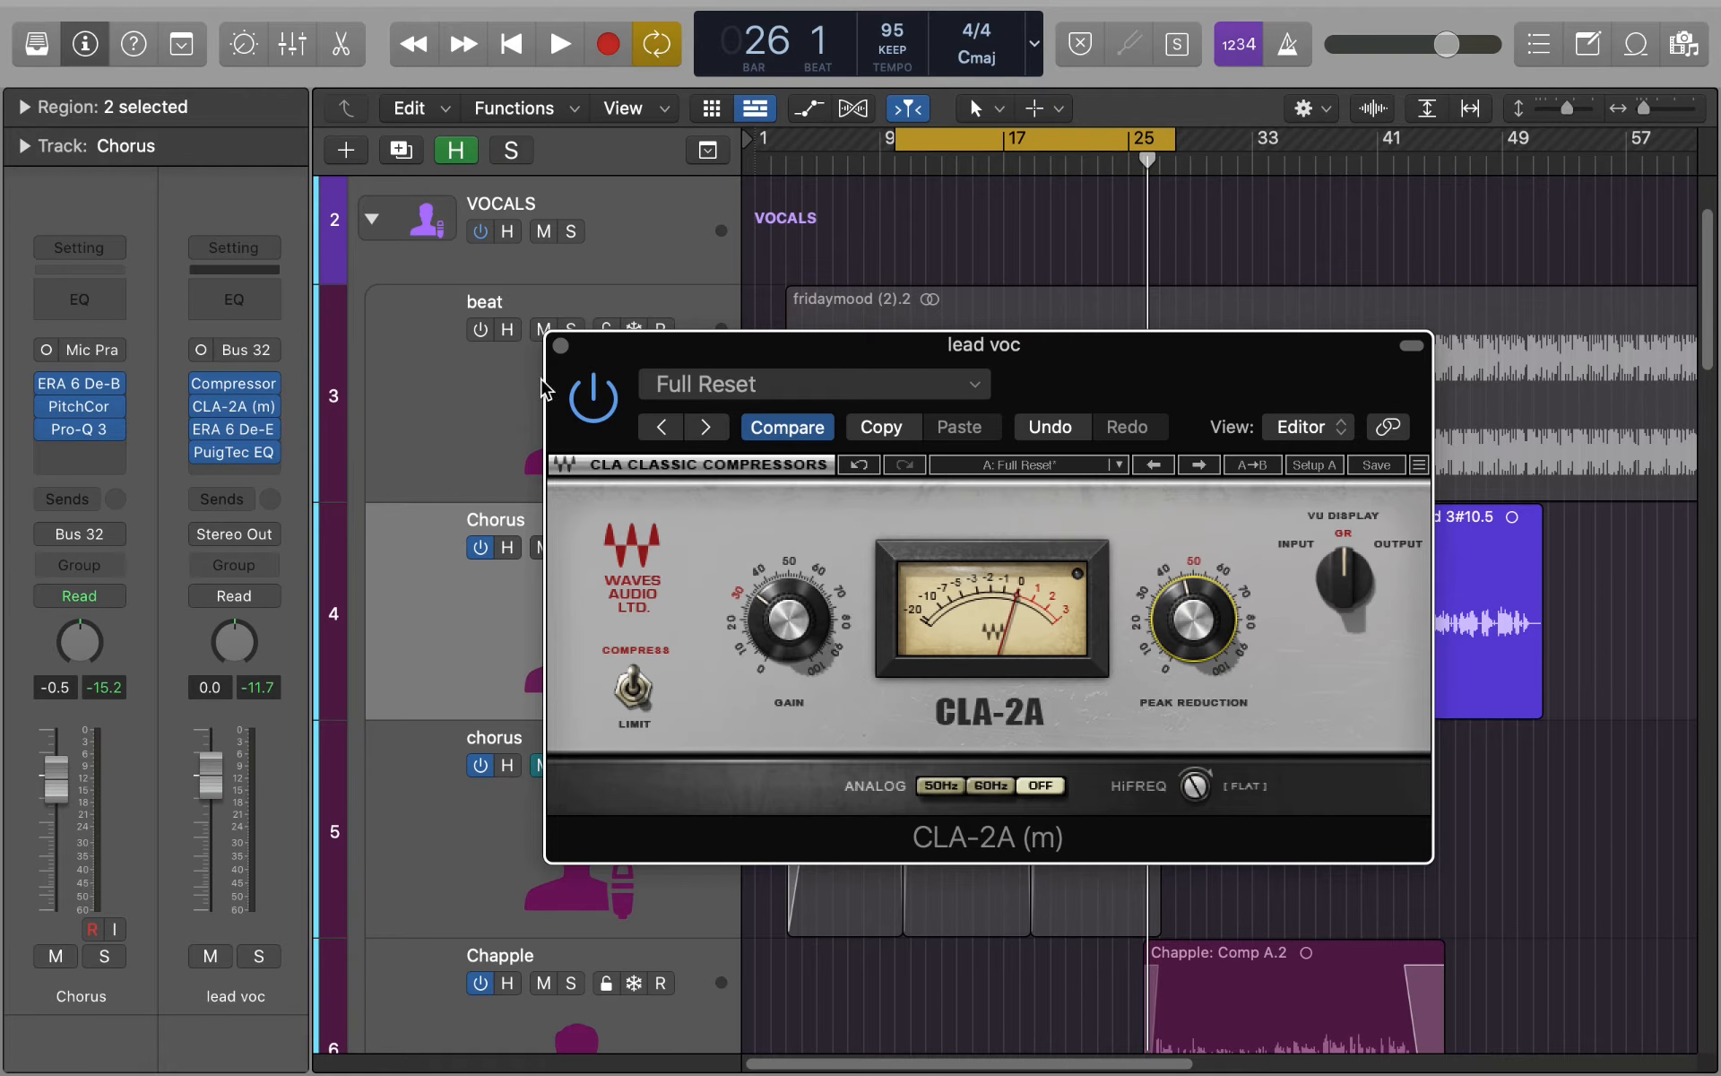
pyautogui.click(561, 346)
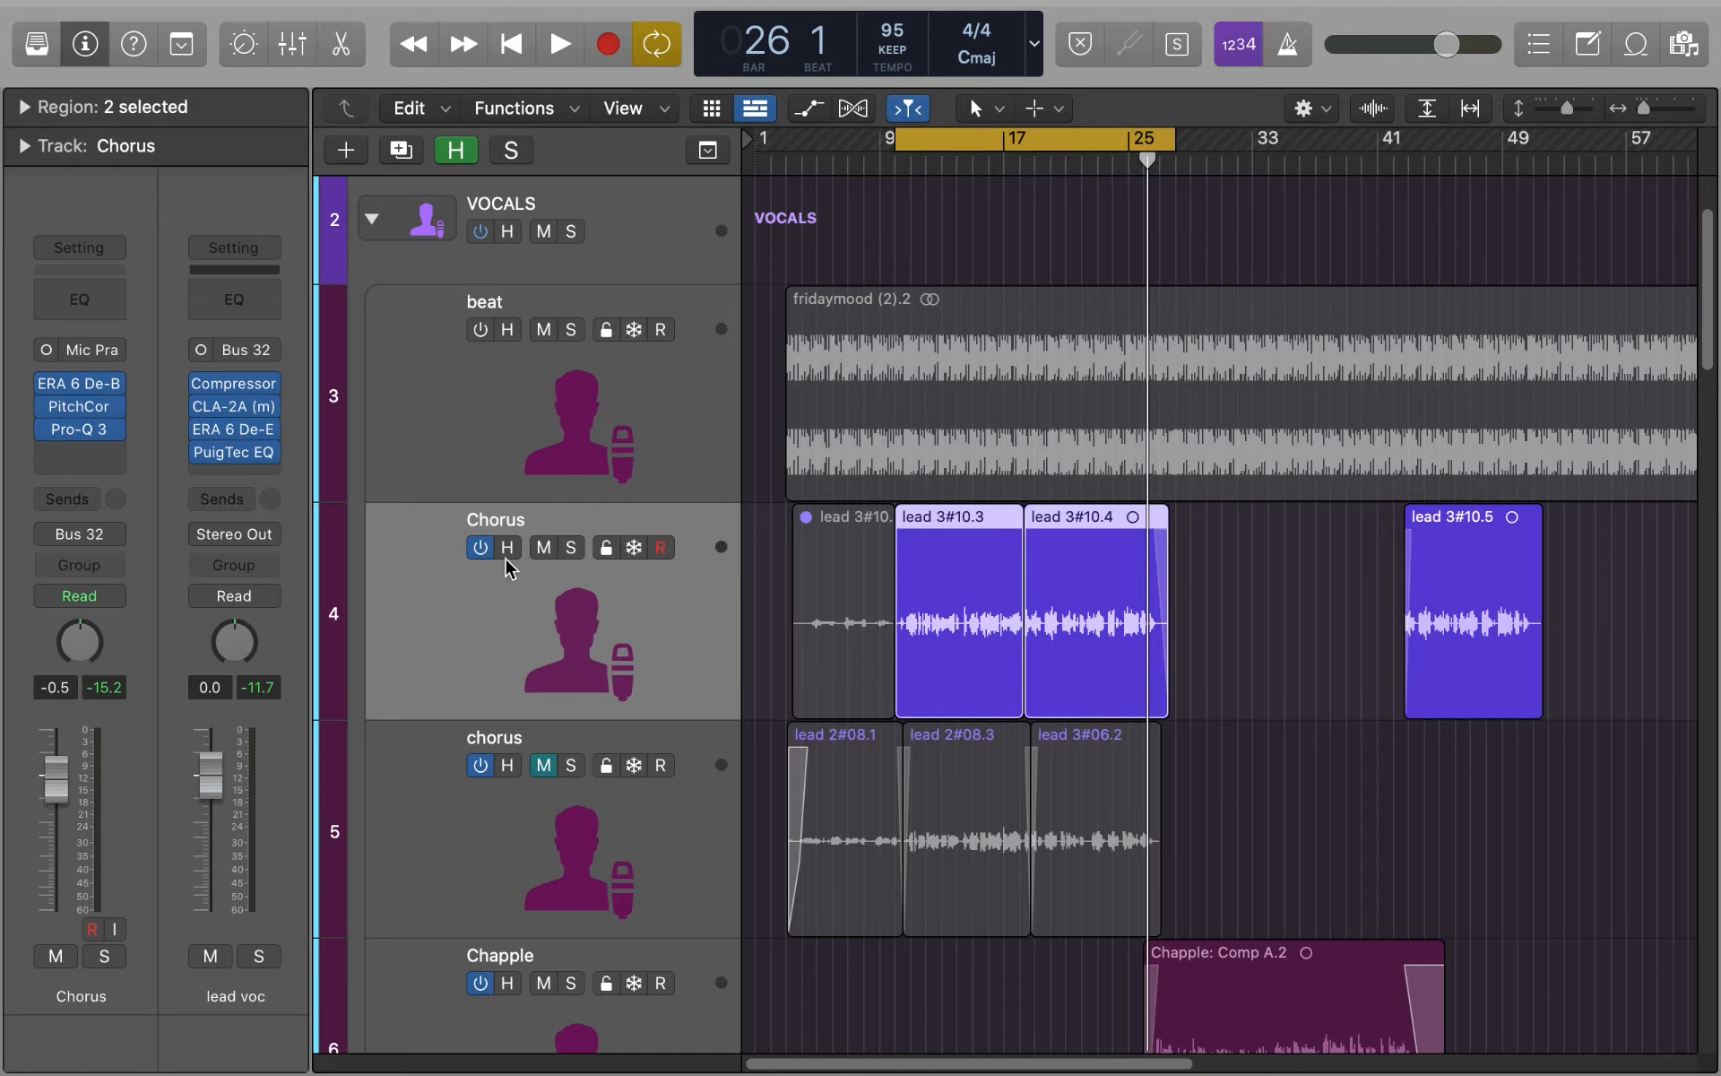
# - Inspect the ERA 6 De-Esser Pro settings on the lead vocal bus and close the plug-in
pyautogui.click(234, 428)
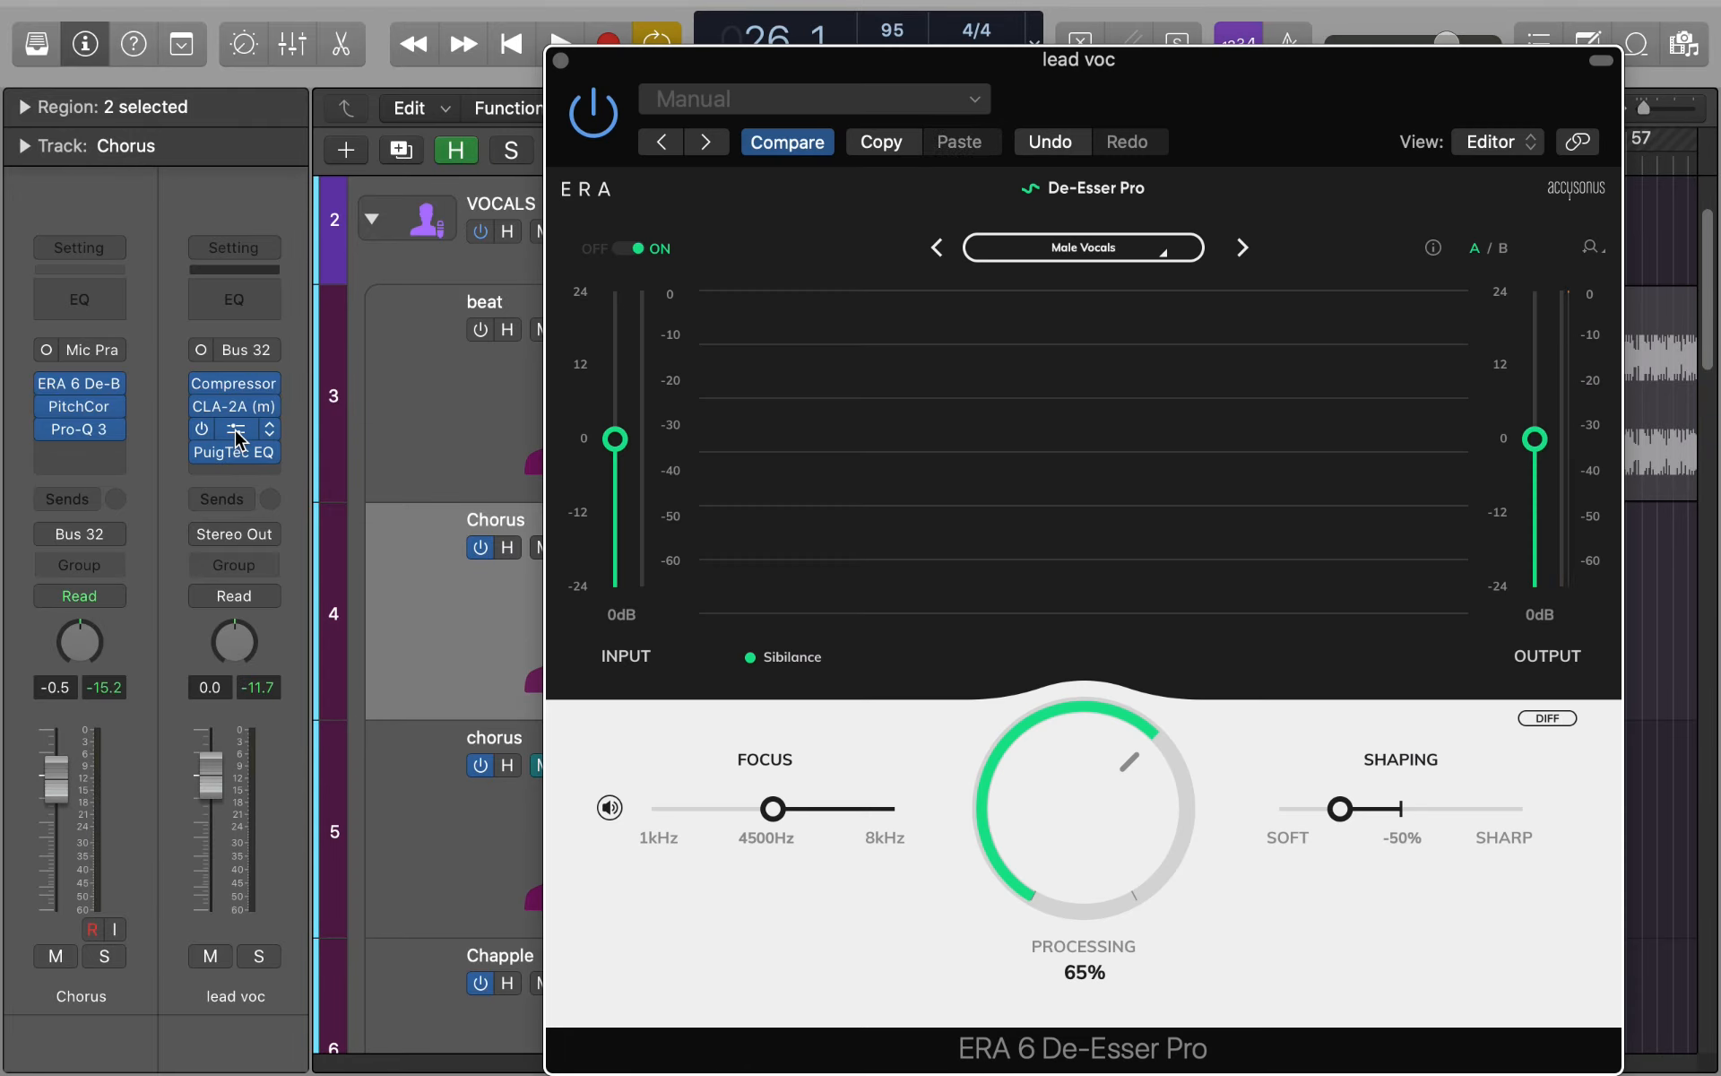
pyautogui.moveTo(1176, 60); pyautogui.dragTo(1193, 79)
pyautogui.doubleClick(1170, 62)
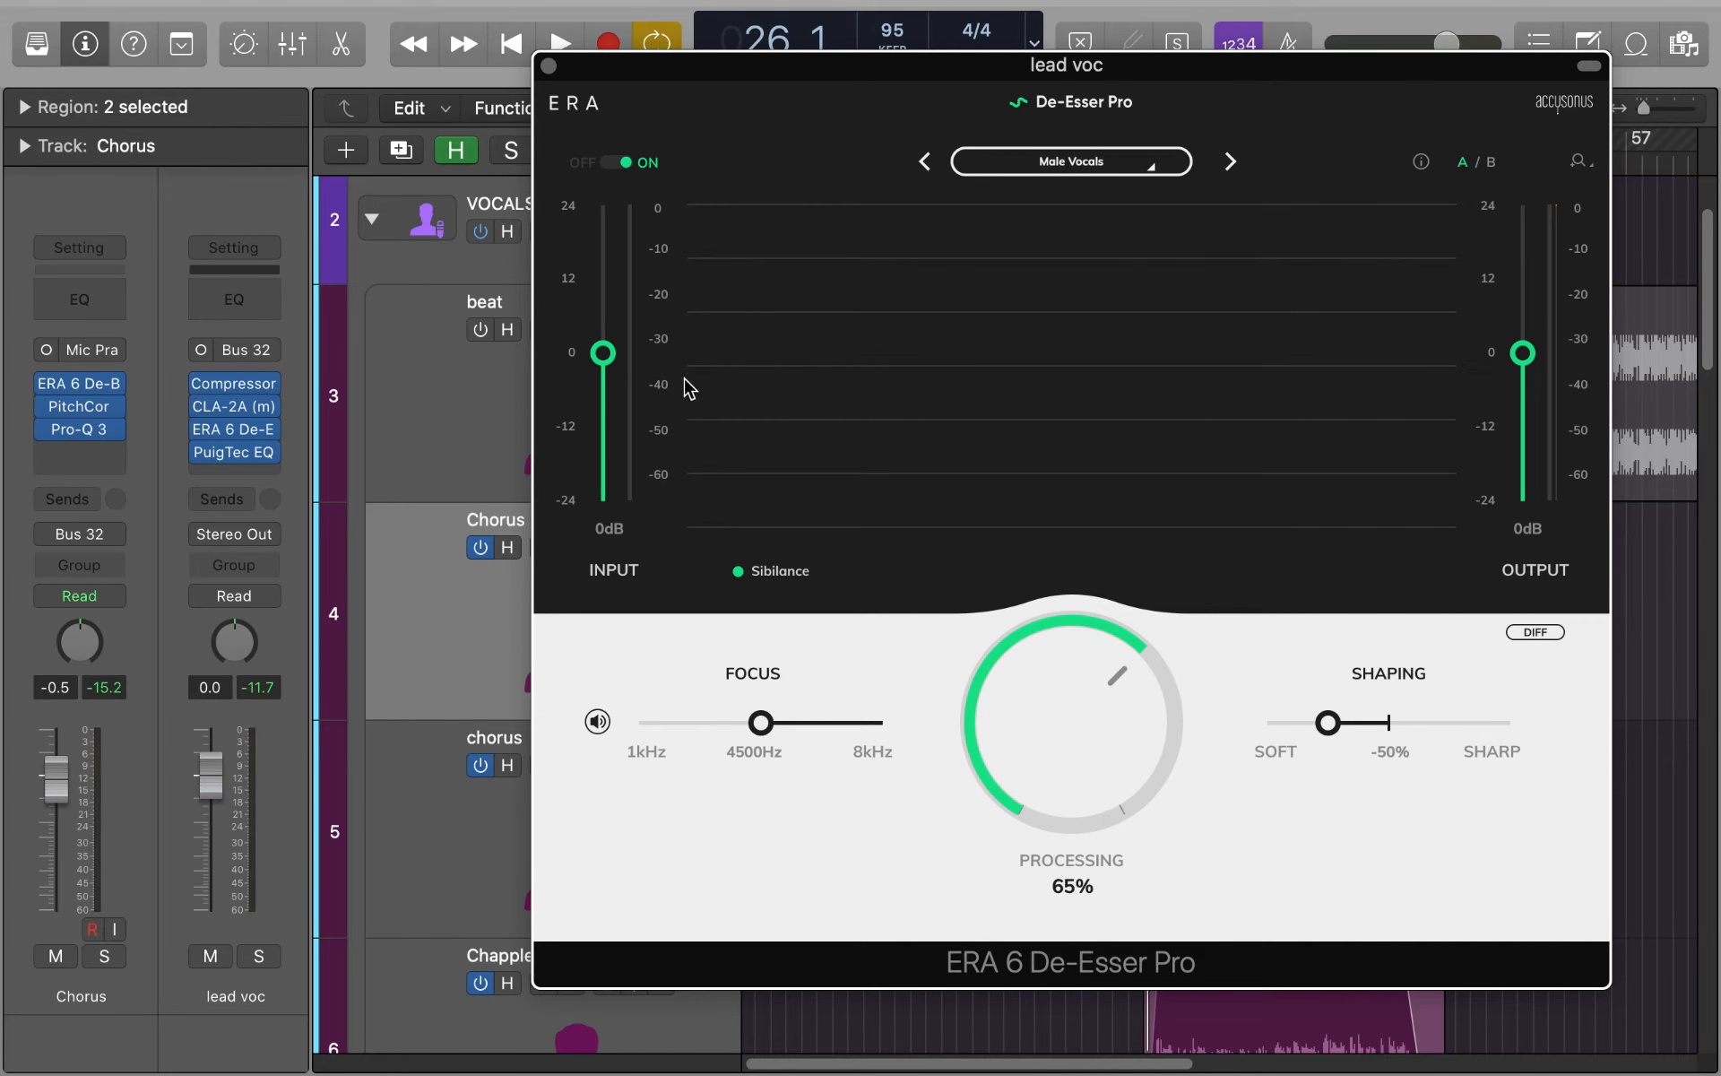
pyautogui.click(548, 66)
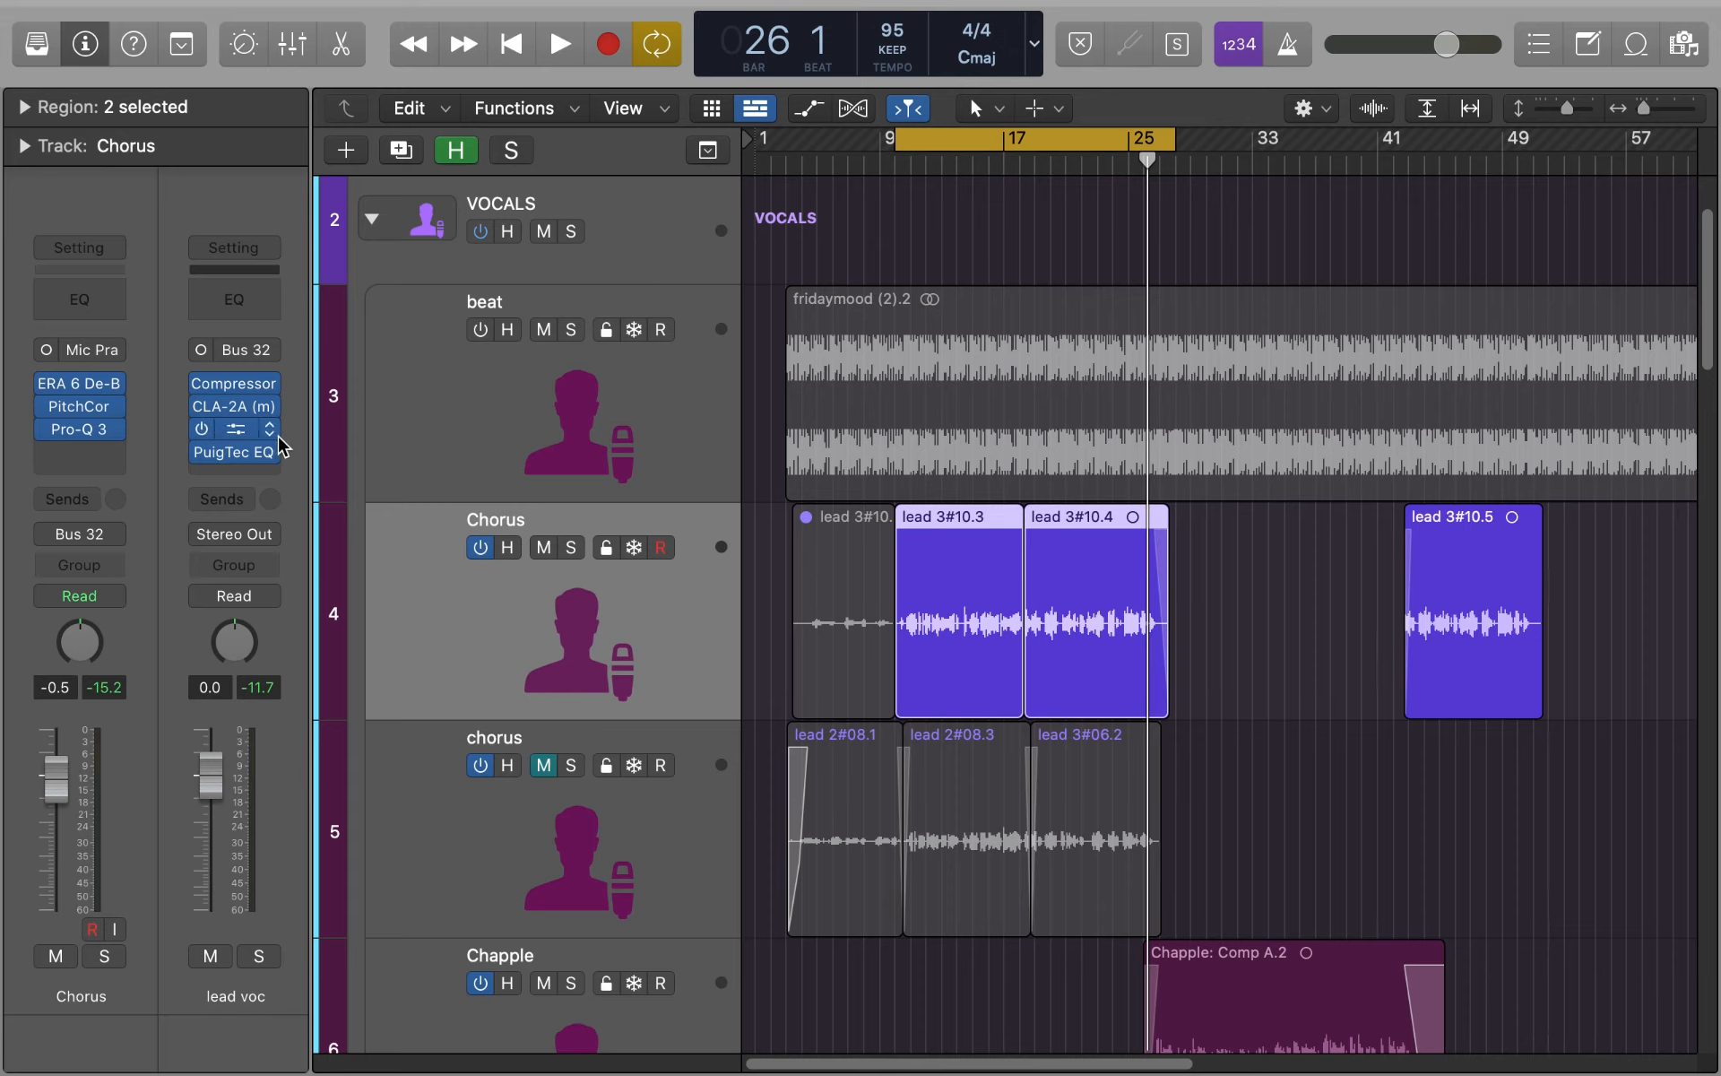
# - Open the PuigTec EQP1A on the lead vocal bus and raise its high-frequency boost to 6.8 during chorus playback
pyautogui.click(235, 456)
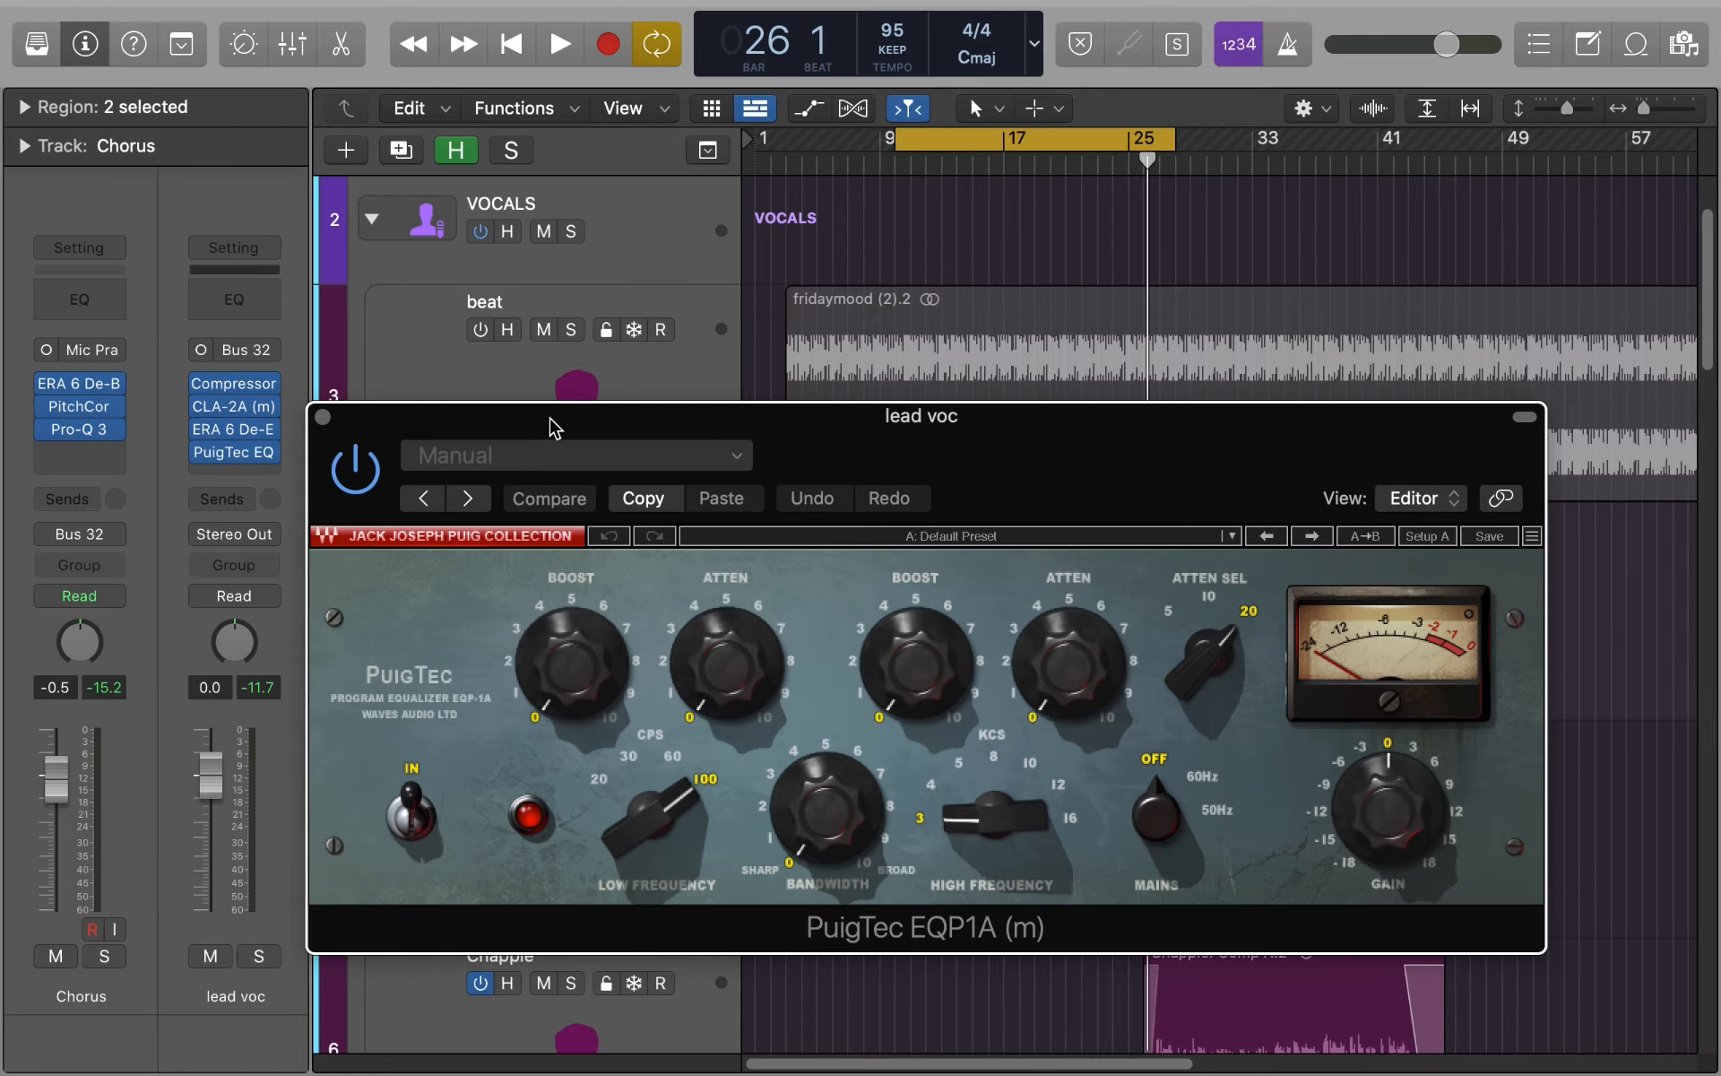
pyautogui.moveTo(552, 417); pyautogui.dragTo(515, 242)
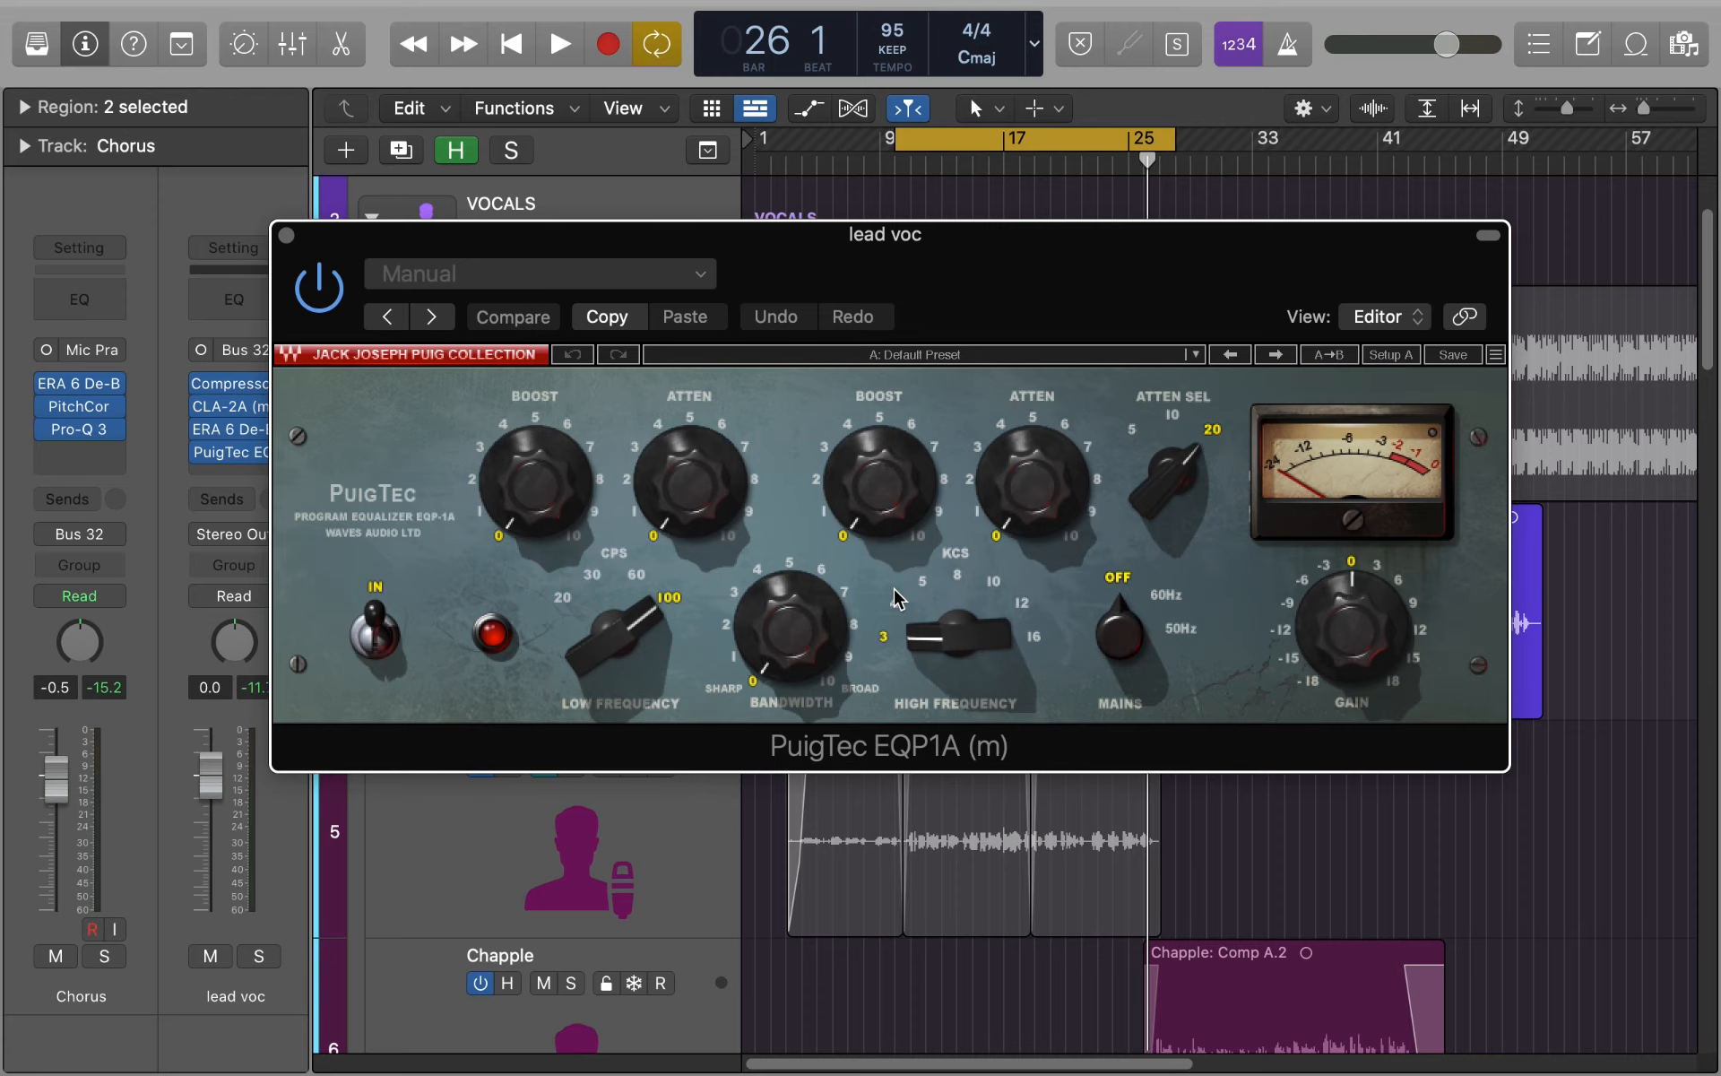
pyautogui.press('space')
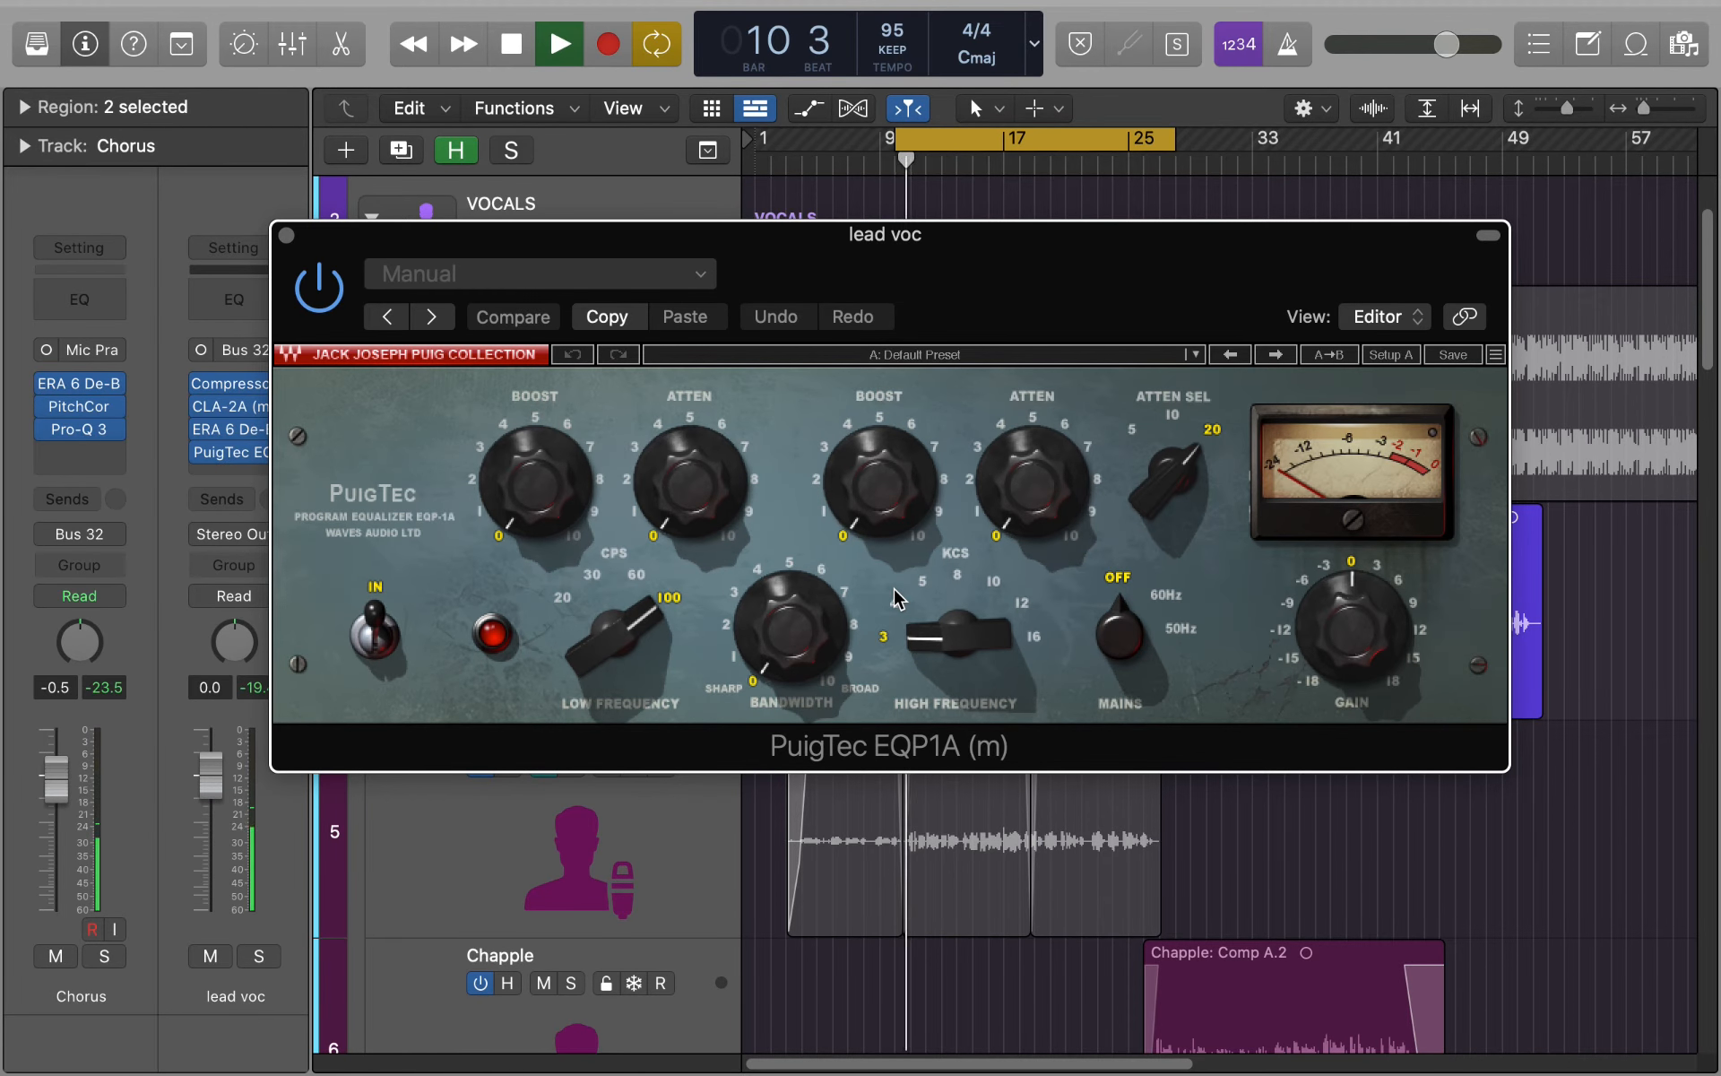
pyautogui.moveTo(879, 489); pyautogui.dragTo(878, 415)
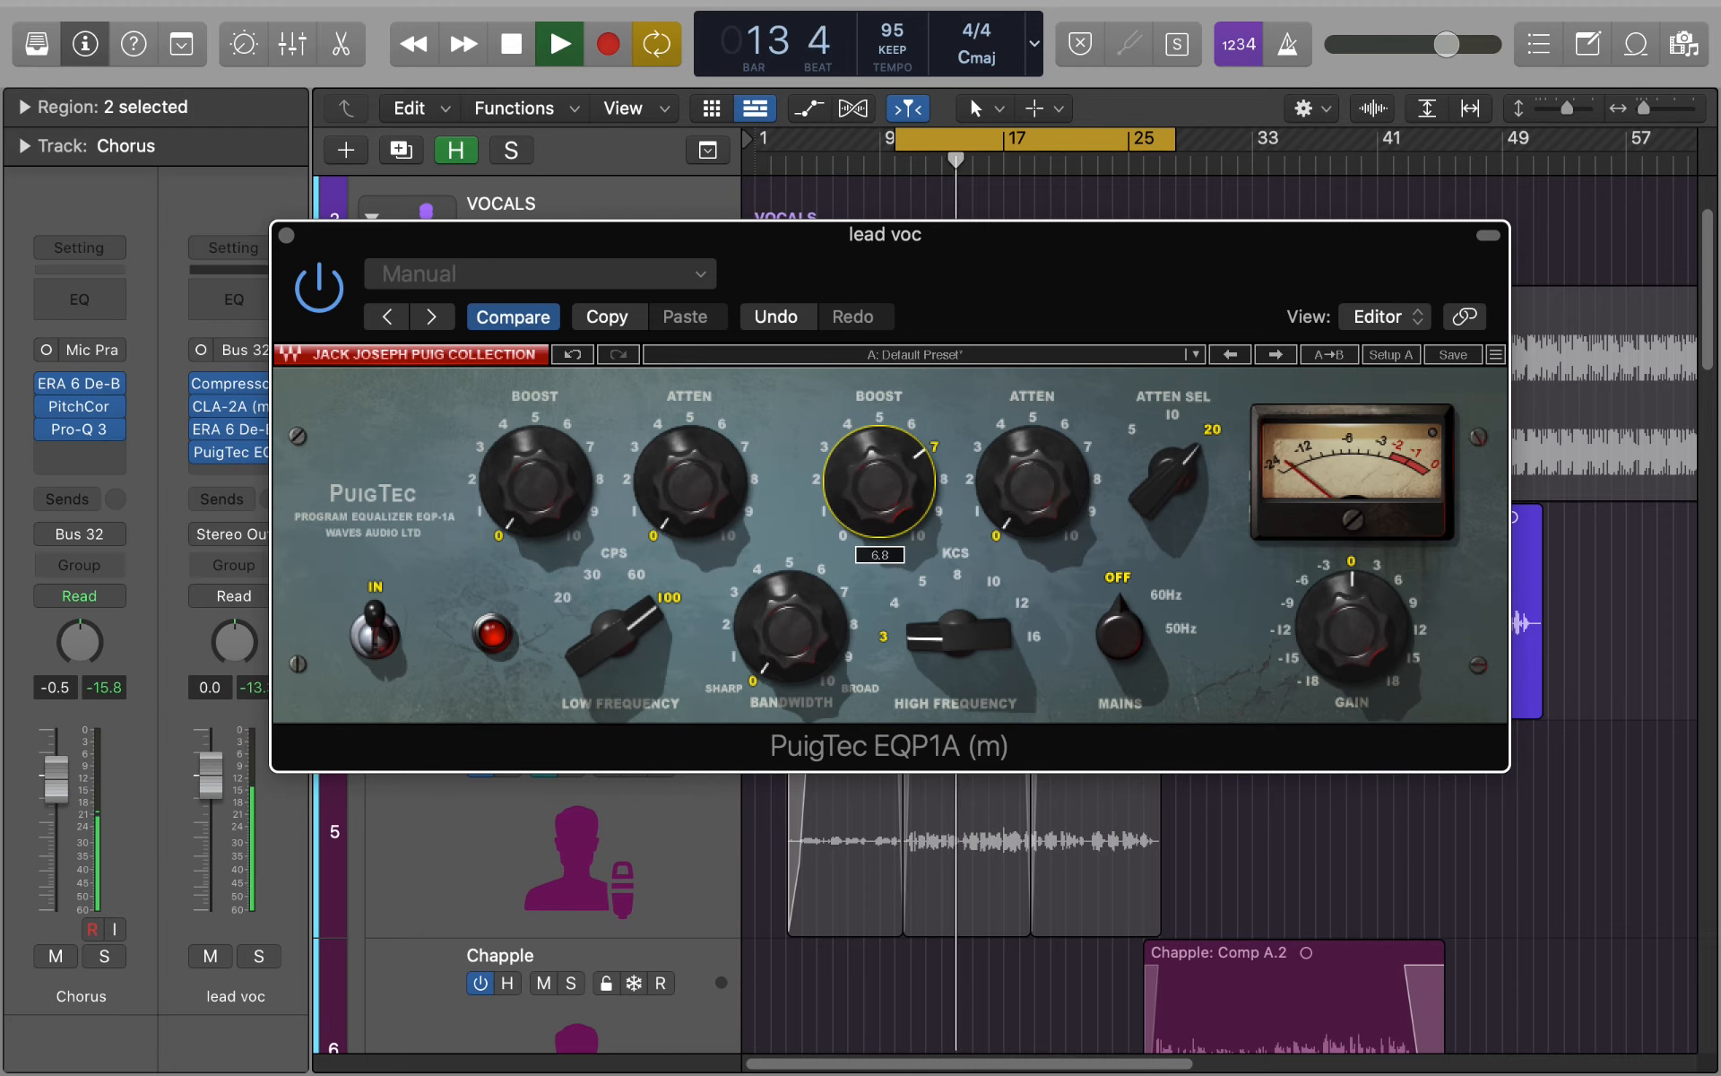
# - Widen the equalizer's bandwidth to 10 and set the high-frequency attenuation to 2.3 before stopping playback
pyautogui.moveTo(789, 653); pyautogui.dragTo(789, 549)
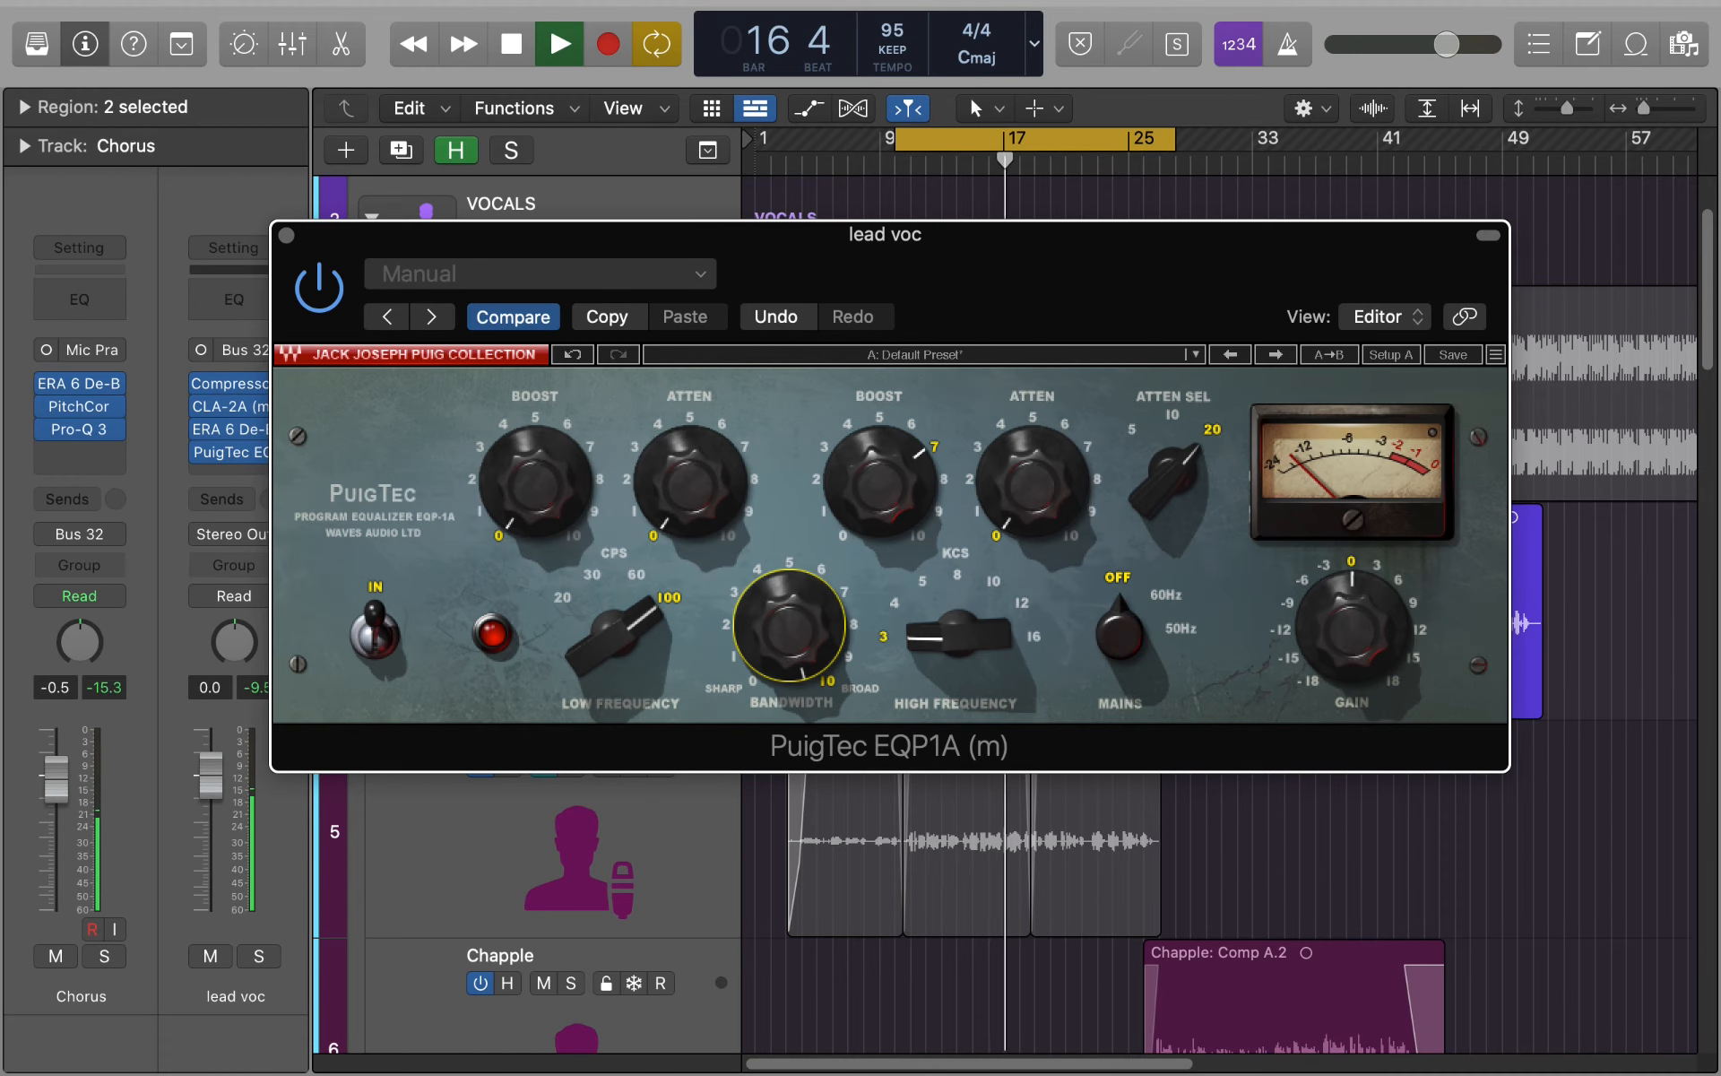
pyautogui.moveTo(1049, 571)
pyautogui.mouseDown()
pyautogui.moveTo(1028, 502)
pyautogui.moveTo(1028, 547)
pyautogui.mouseUp()
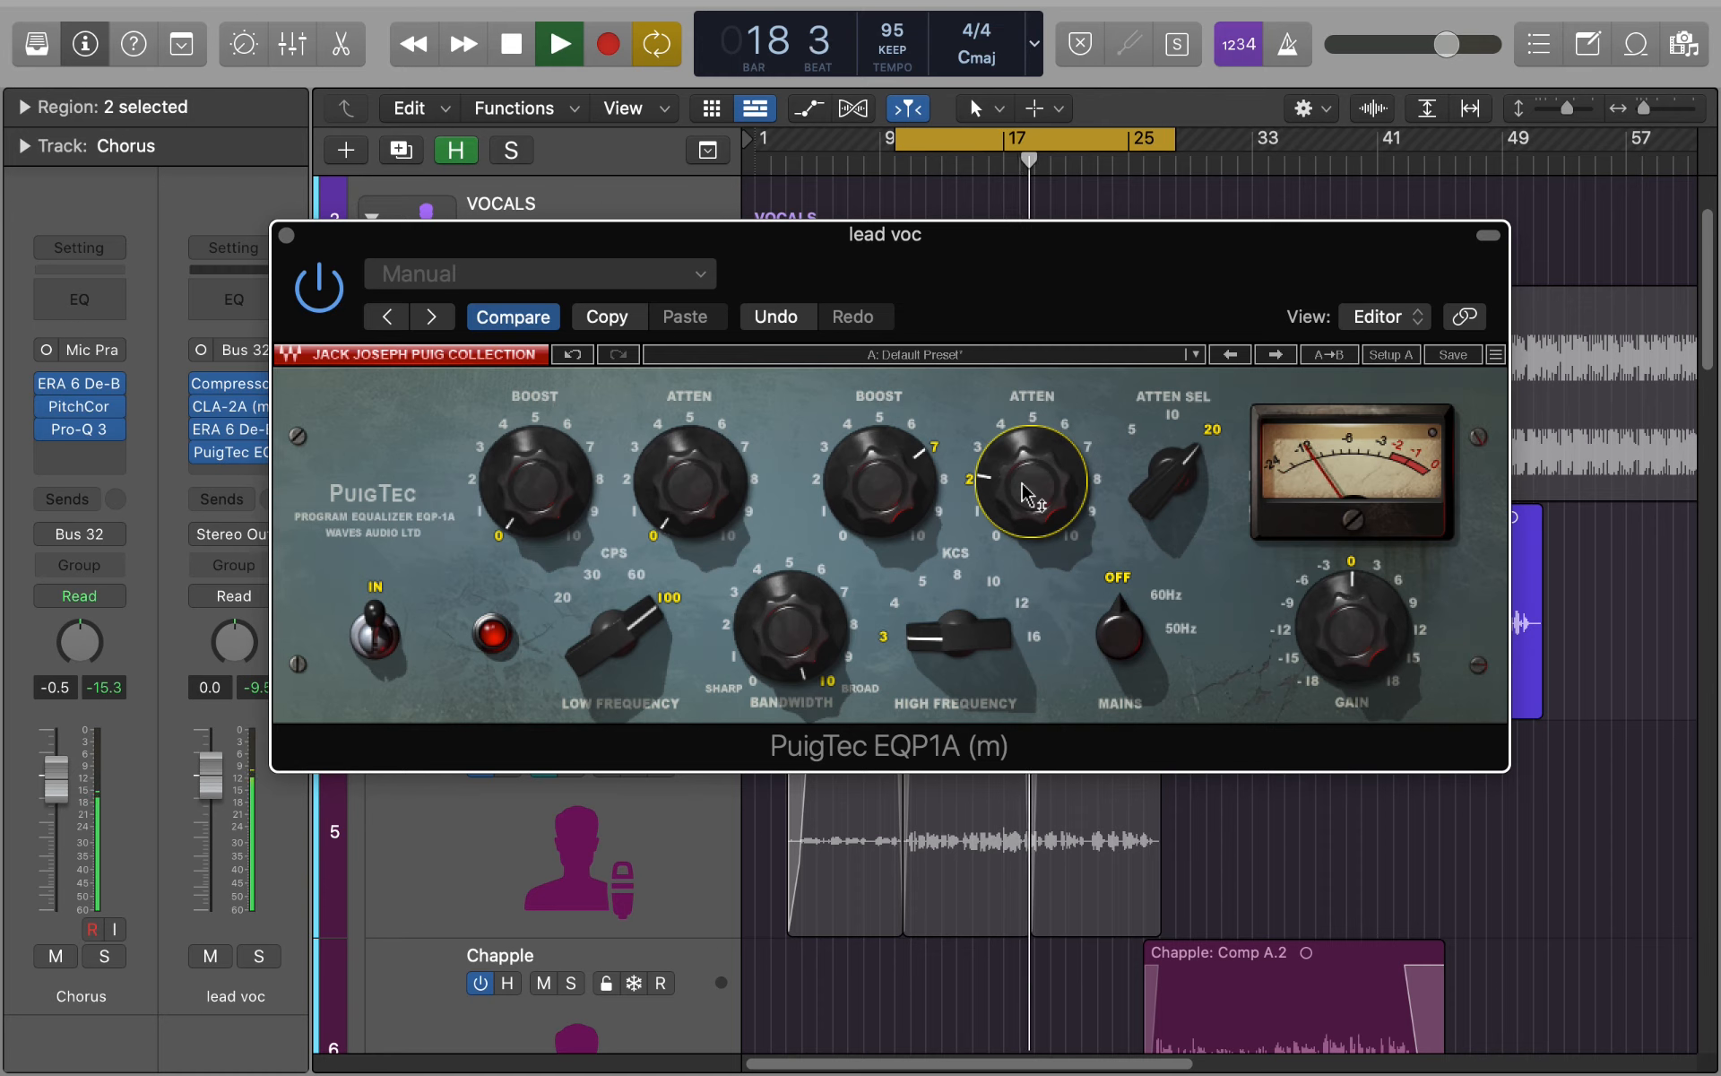
pyautogui.press('space')
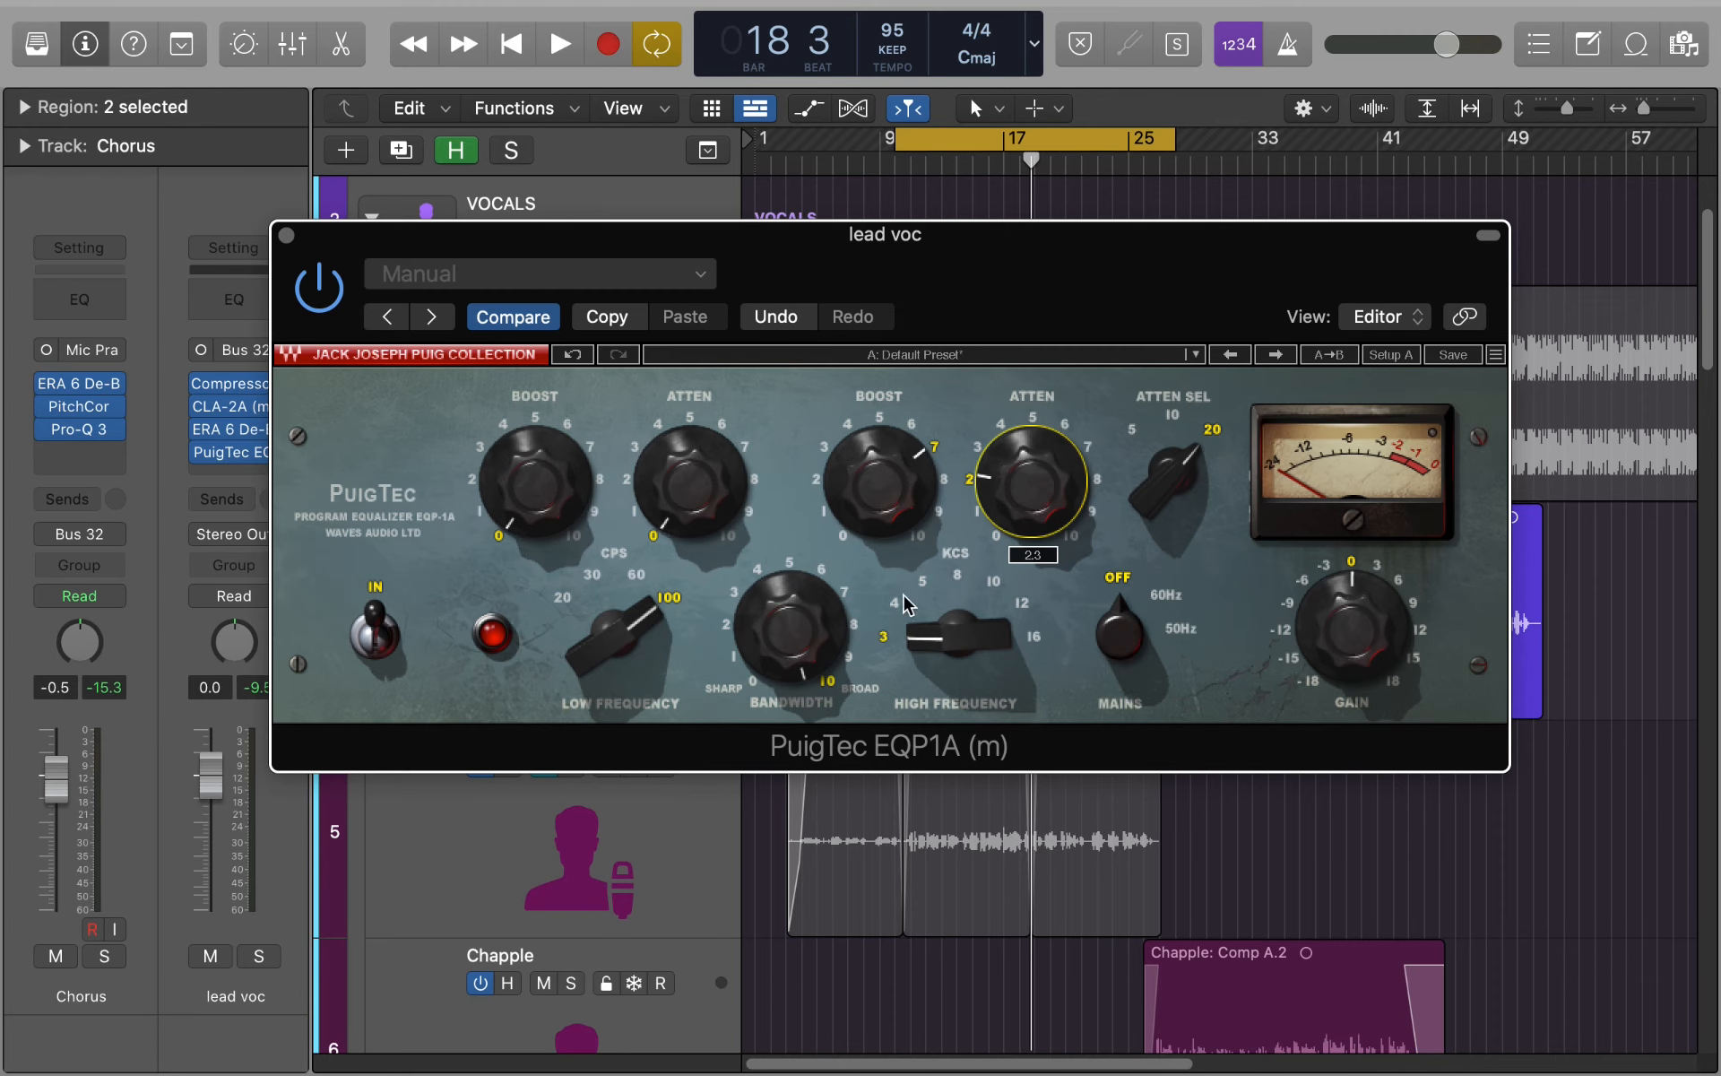
# - Set the equalizer's high frequency to 12 and its boost to about 6, replay the chorus, and close the plug-in
pyautogui.moveTo(958, 633)
pyautogui.mouseDown()
pyautogui.moveTo(959, 591)
pyautogui.moveTo(932, 636)
pyautogui.mouseUp()
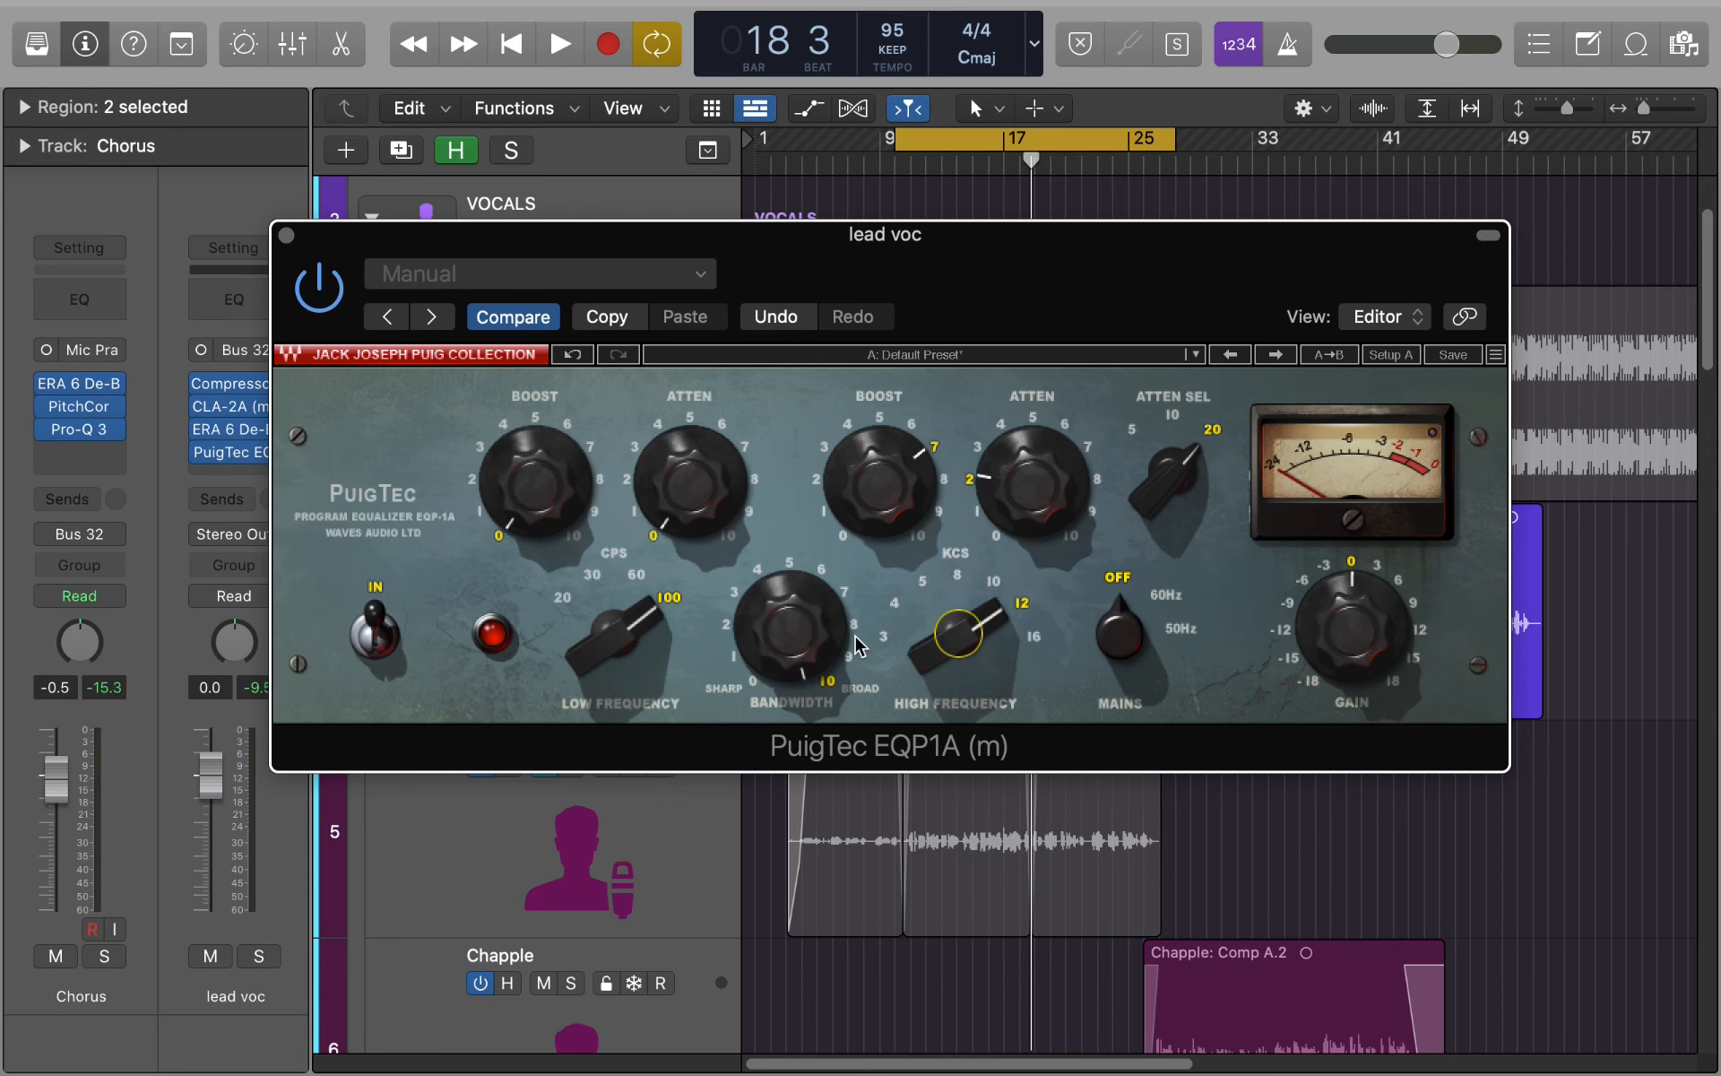
pyautogui.moveTo(896, 522); pyautogui.dragTo(896, 538)
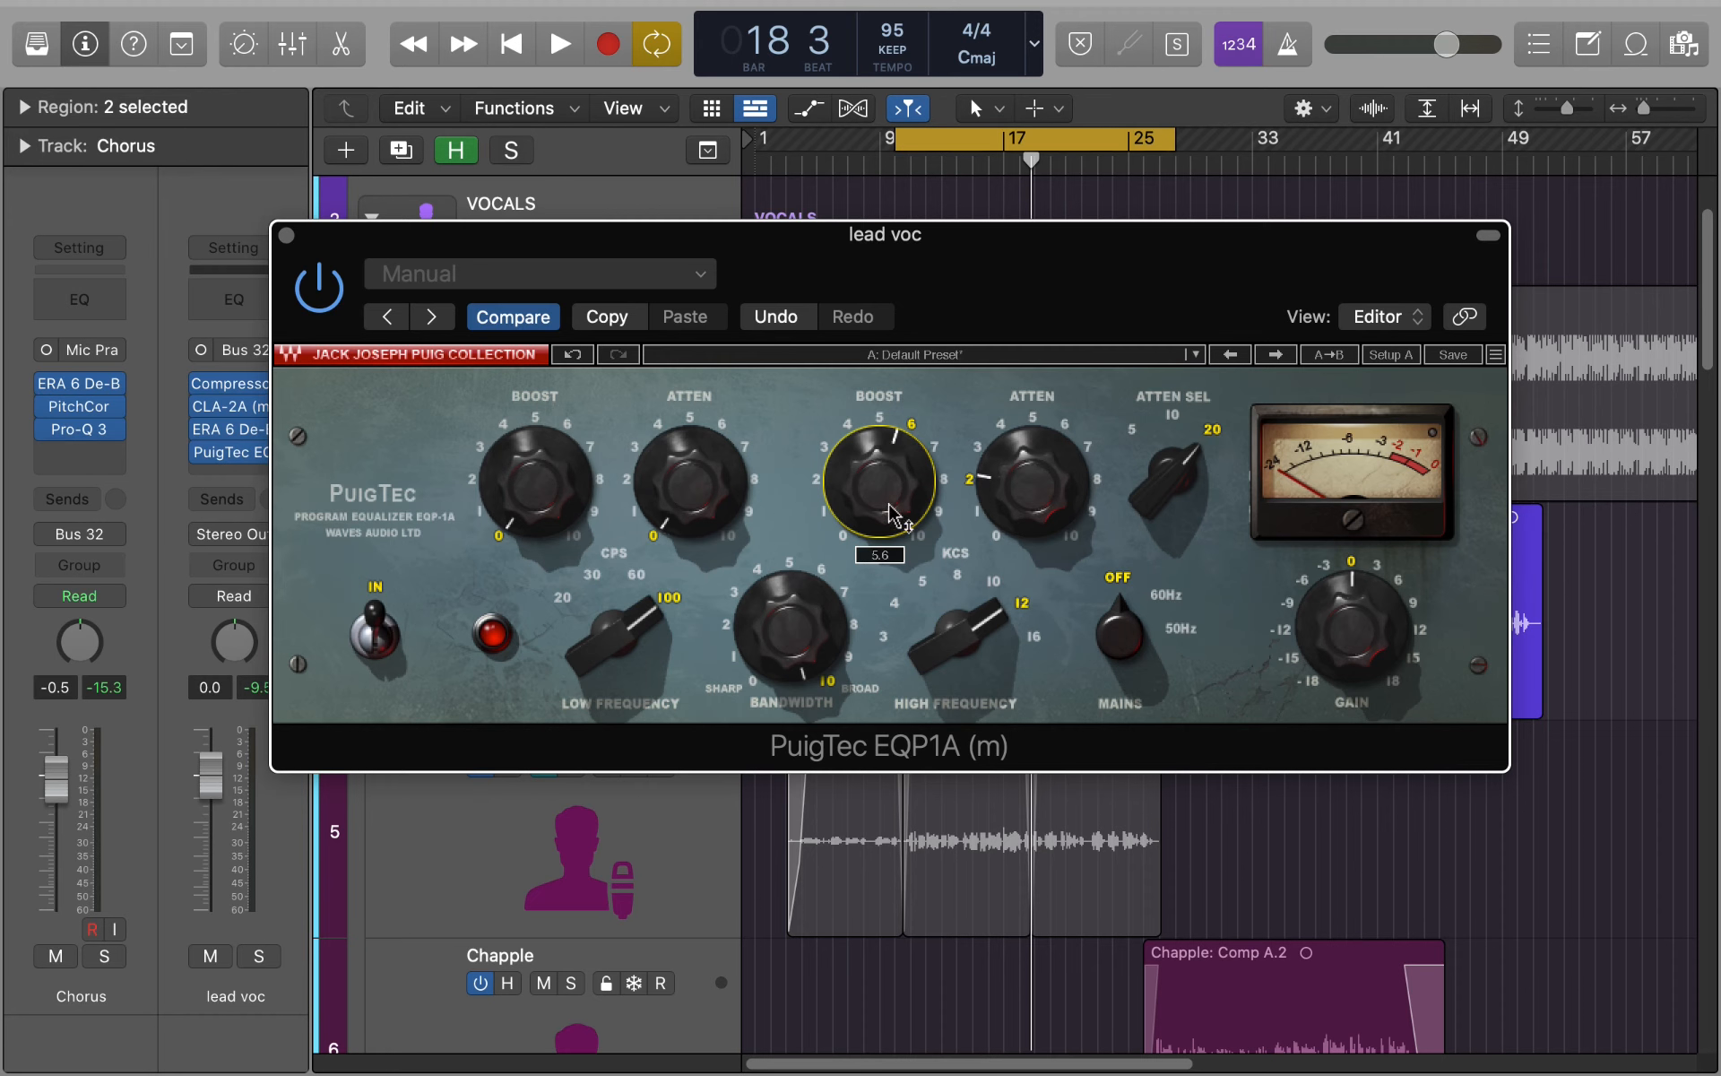
pyautogui.press('space')
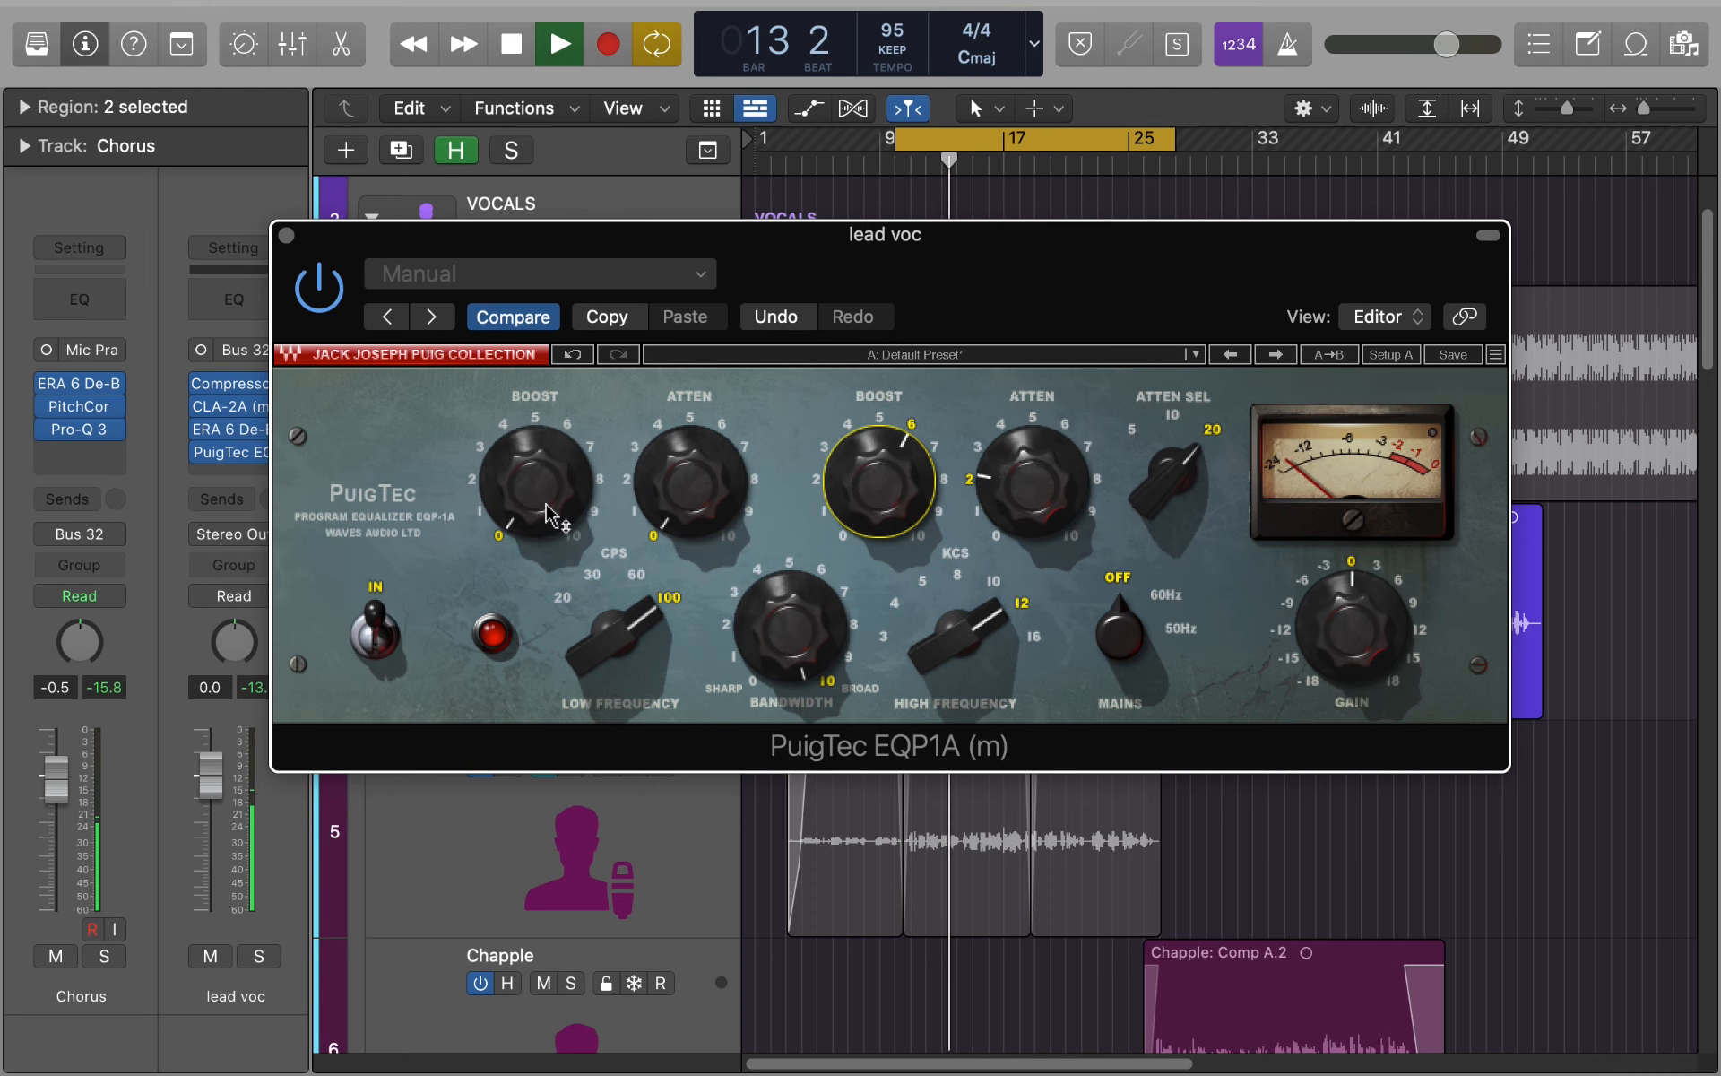
pyautogui.moveTo(86, 441)
pyautogui.moveTo(535, 484)
pyautogui.mouseDown()
pyautogui.moveTo(535, 394)
pyautogui.moveTo(535, 493)
pyautogui.mouseUp()
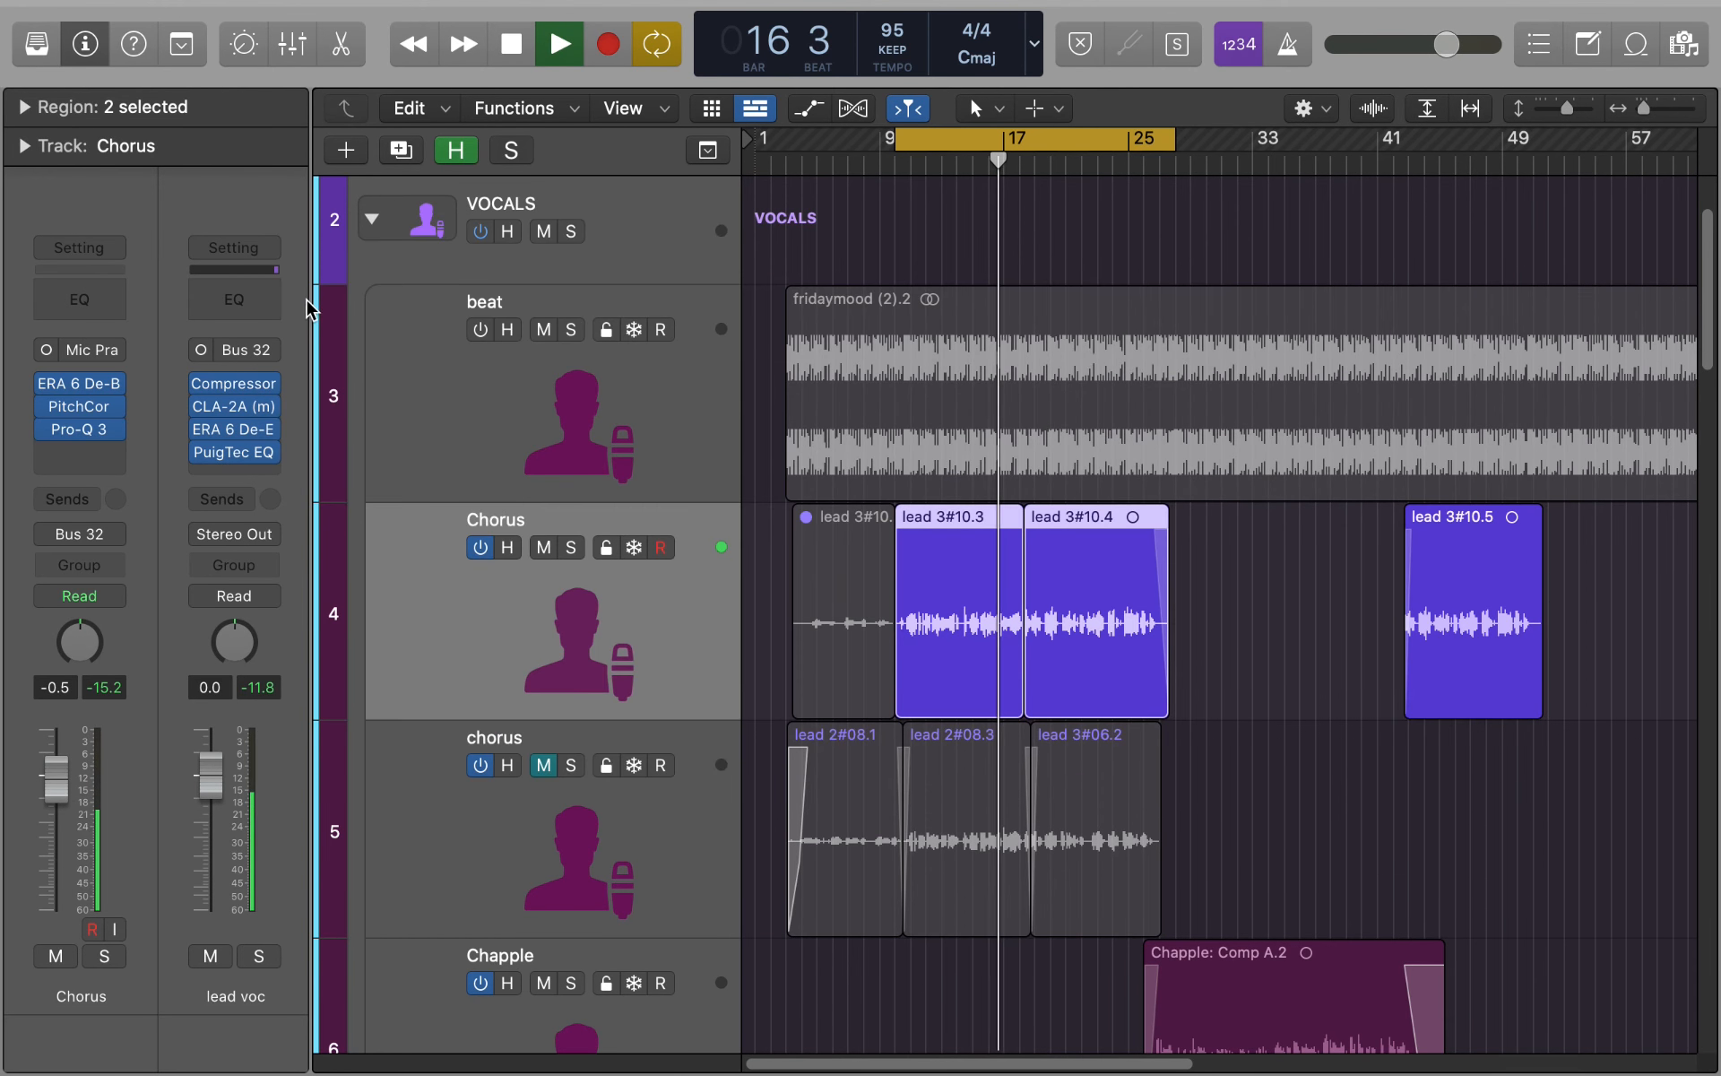
pyautogui.click(286, 235)
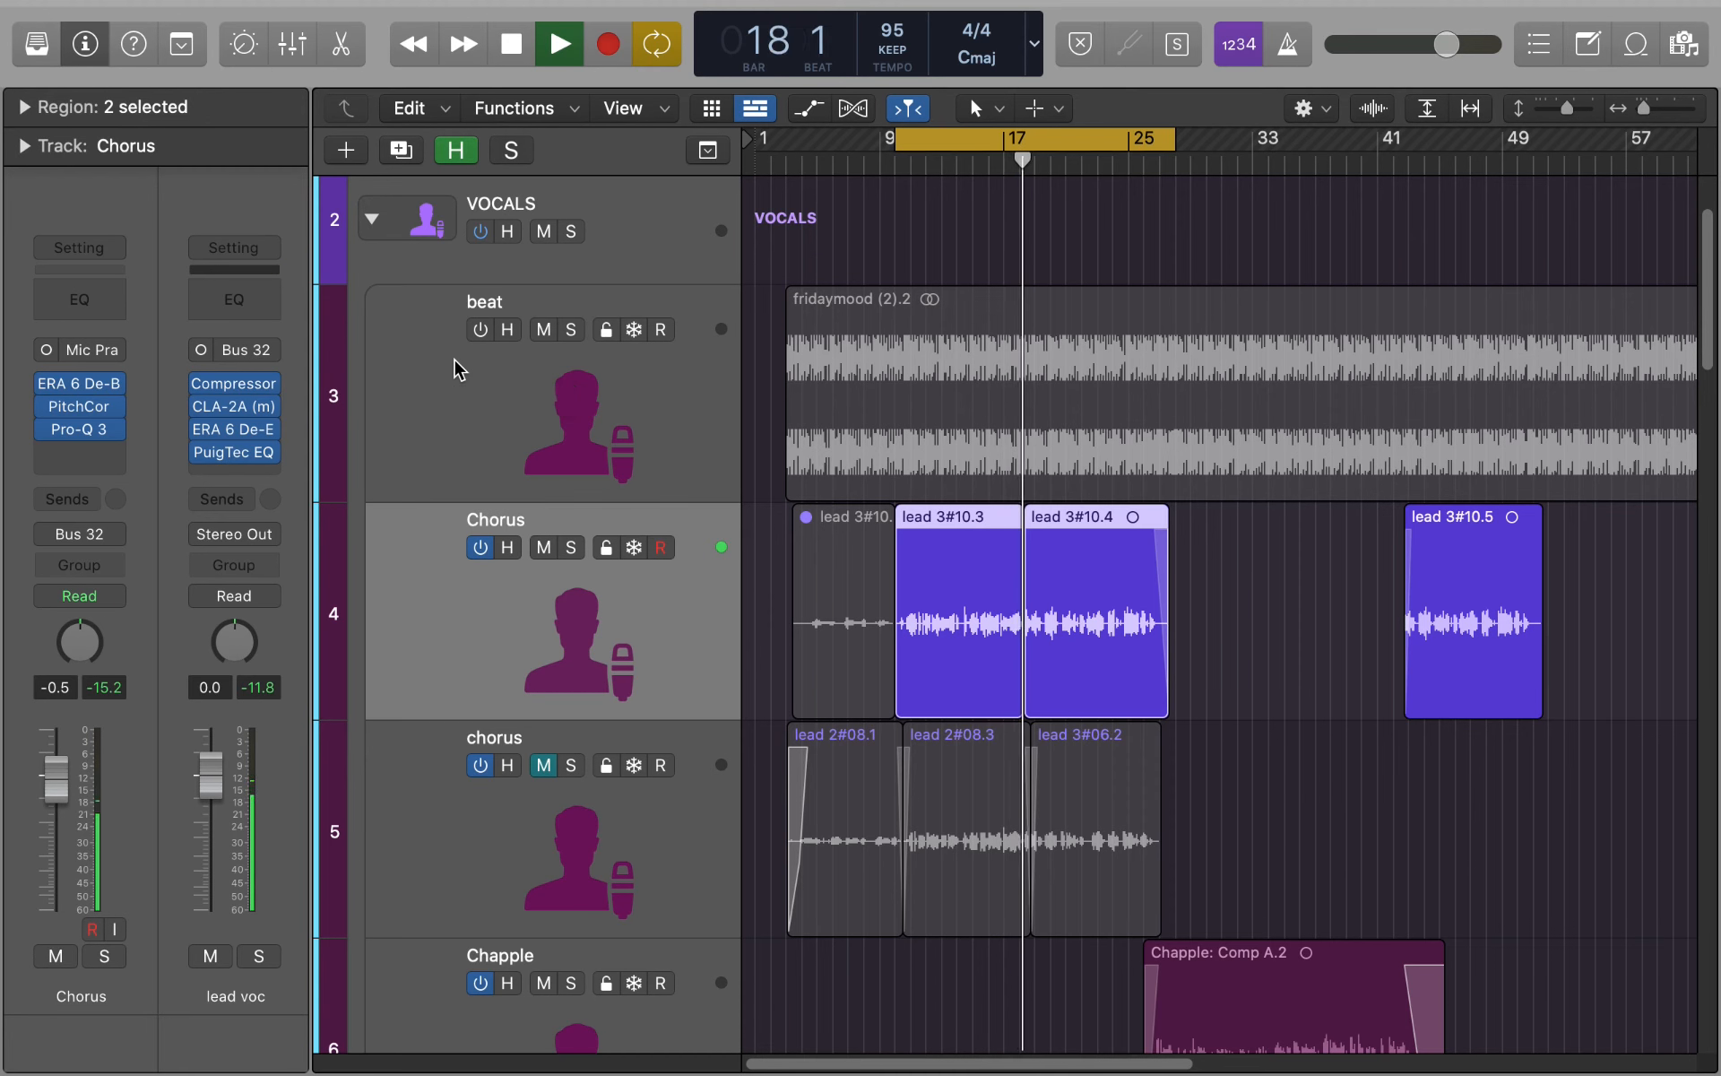
pyautogui.press('space')
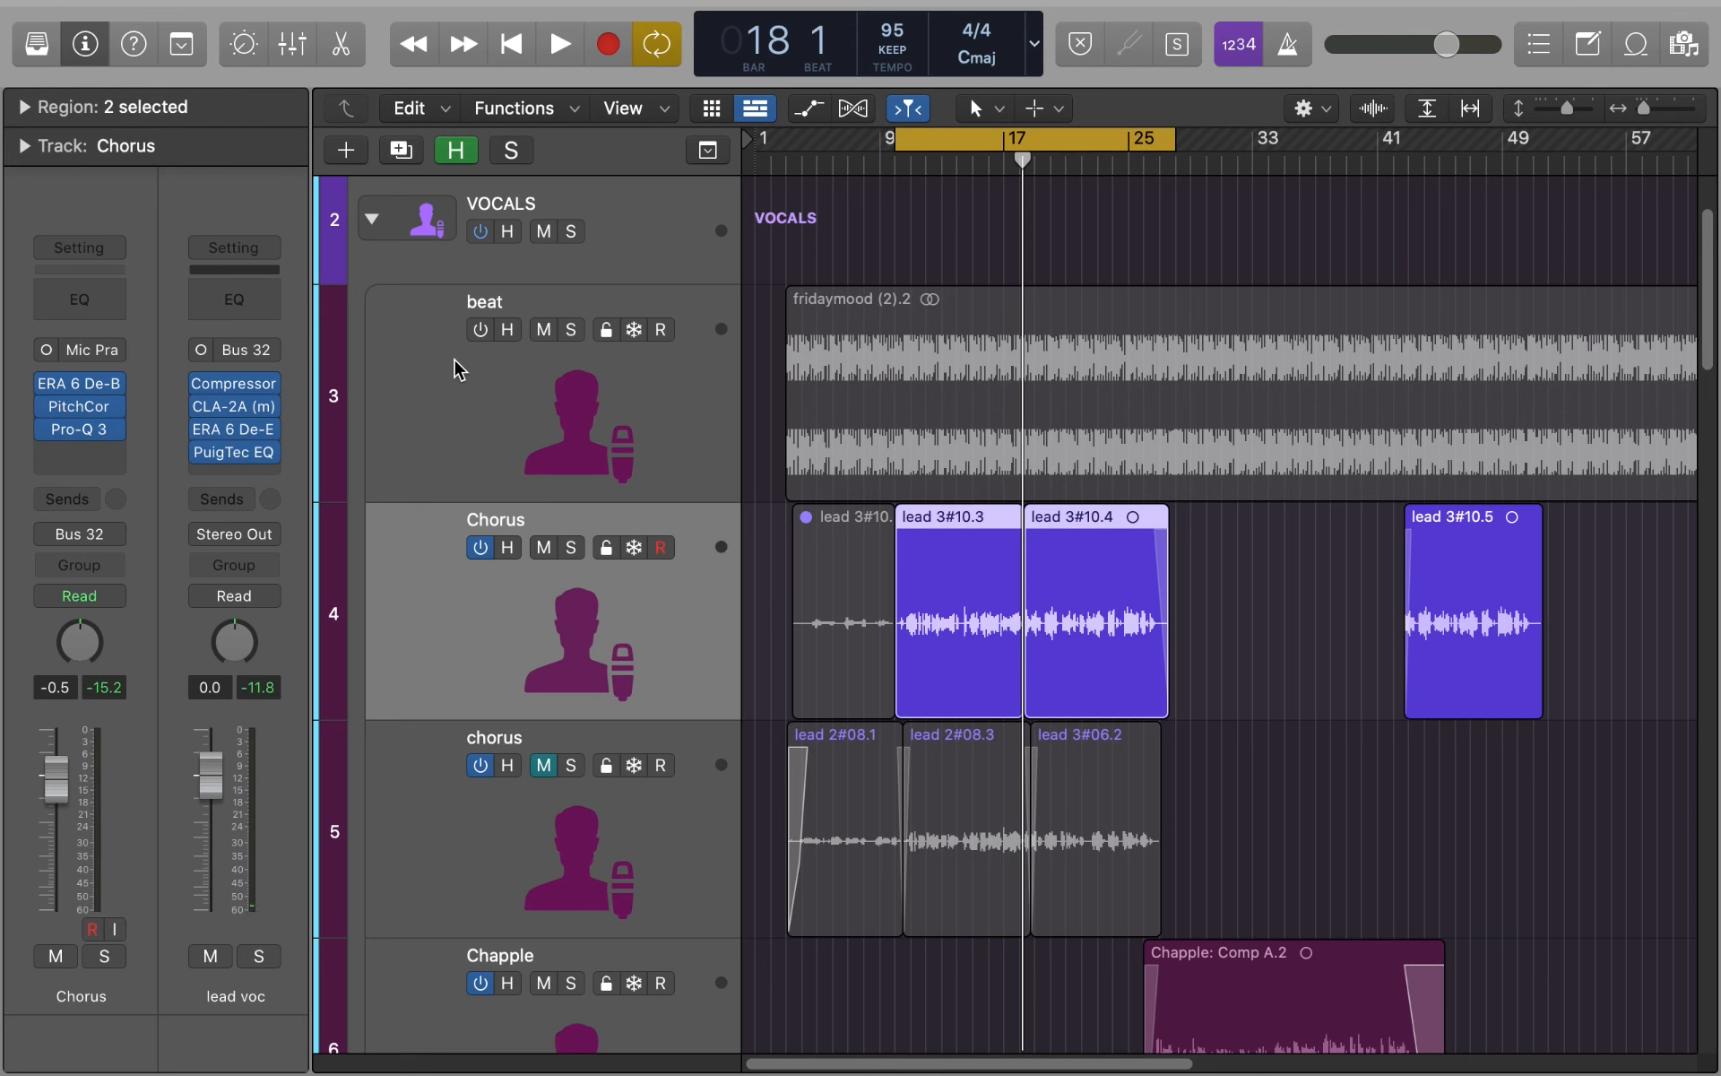
# - Check the bus destinations available for a send on the lead vocal bus without assigning one
pyautogui.click(212, 498)
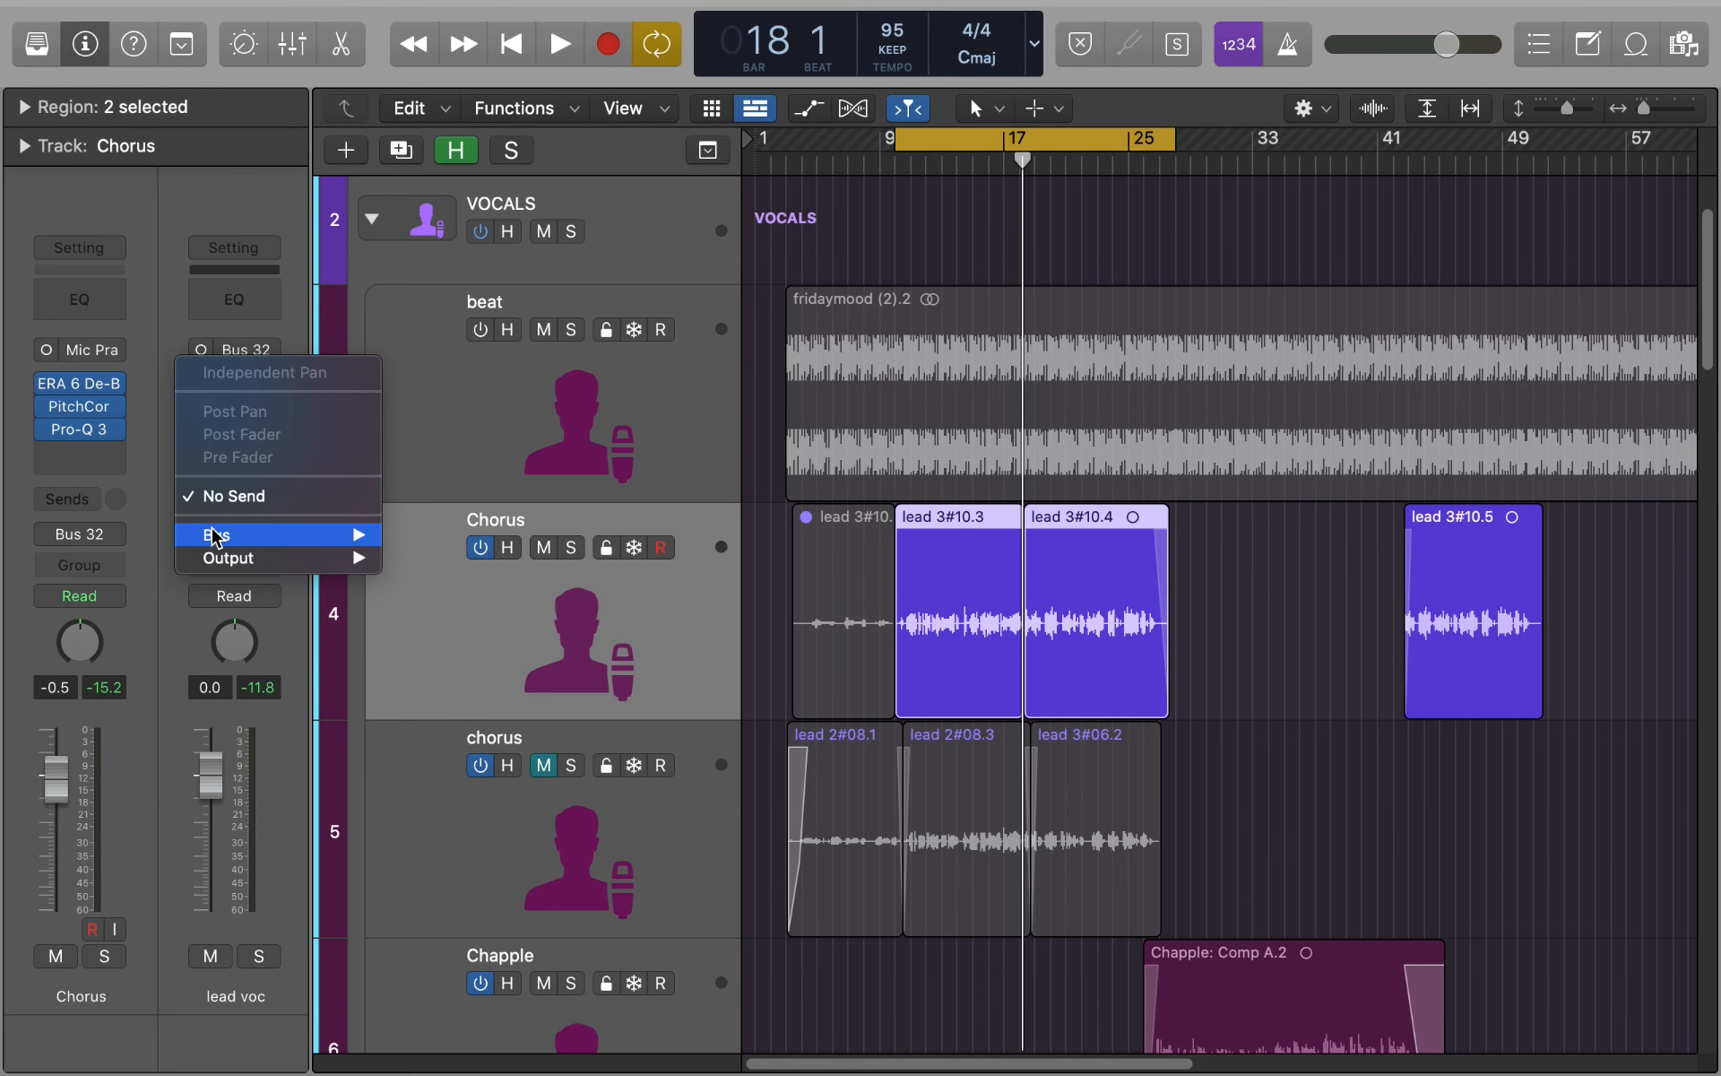
pyautogui.moveTo(308, 535)
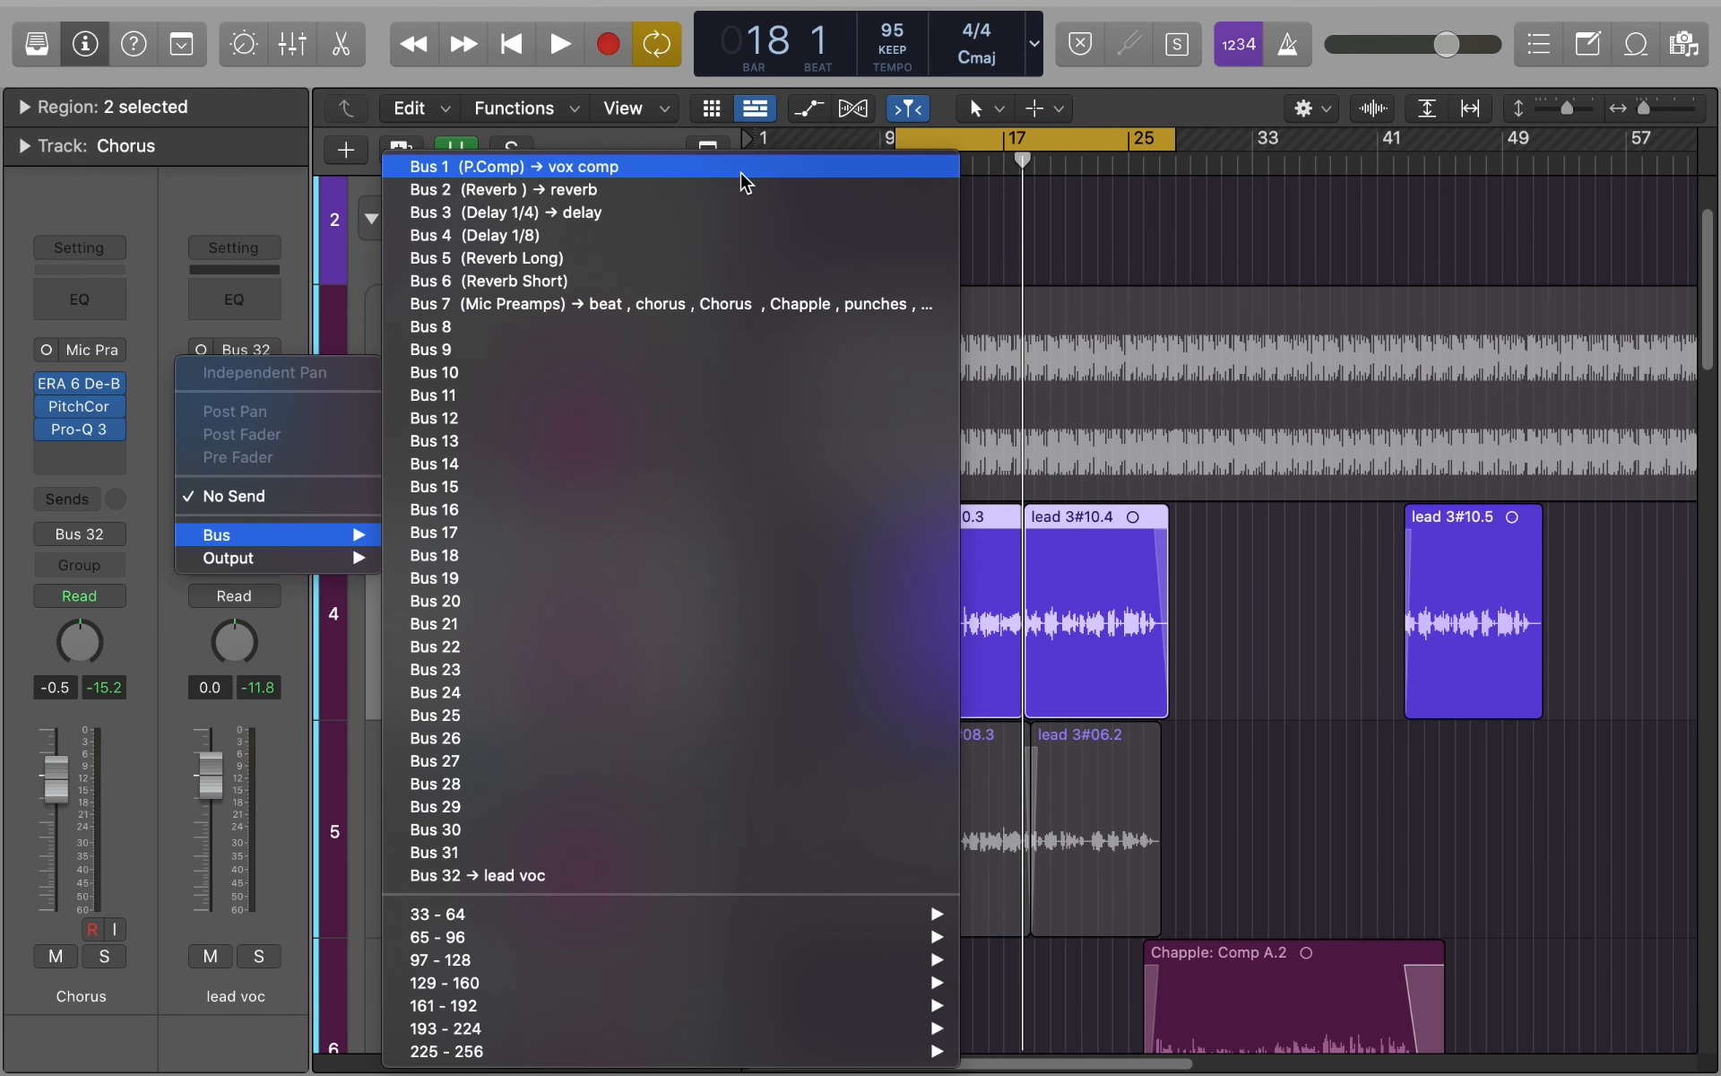
pyautogui.click(1114, 219)
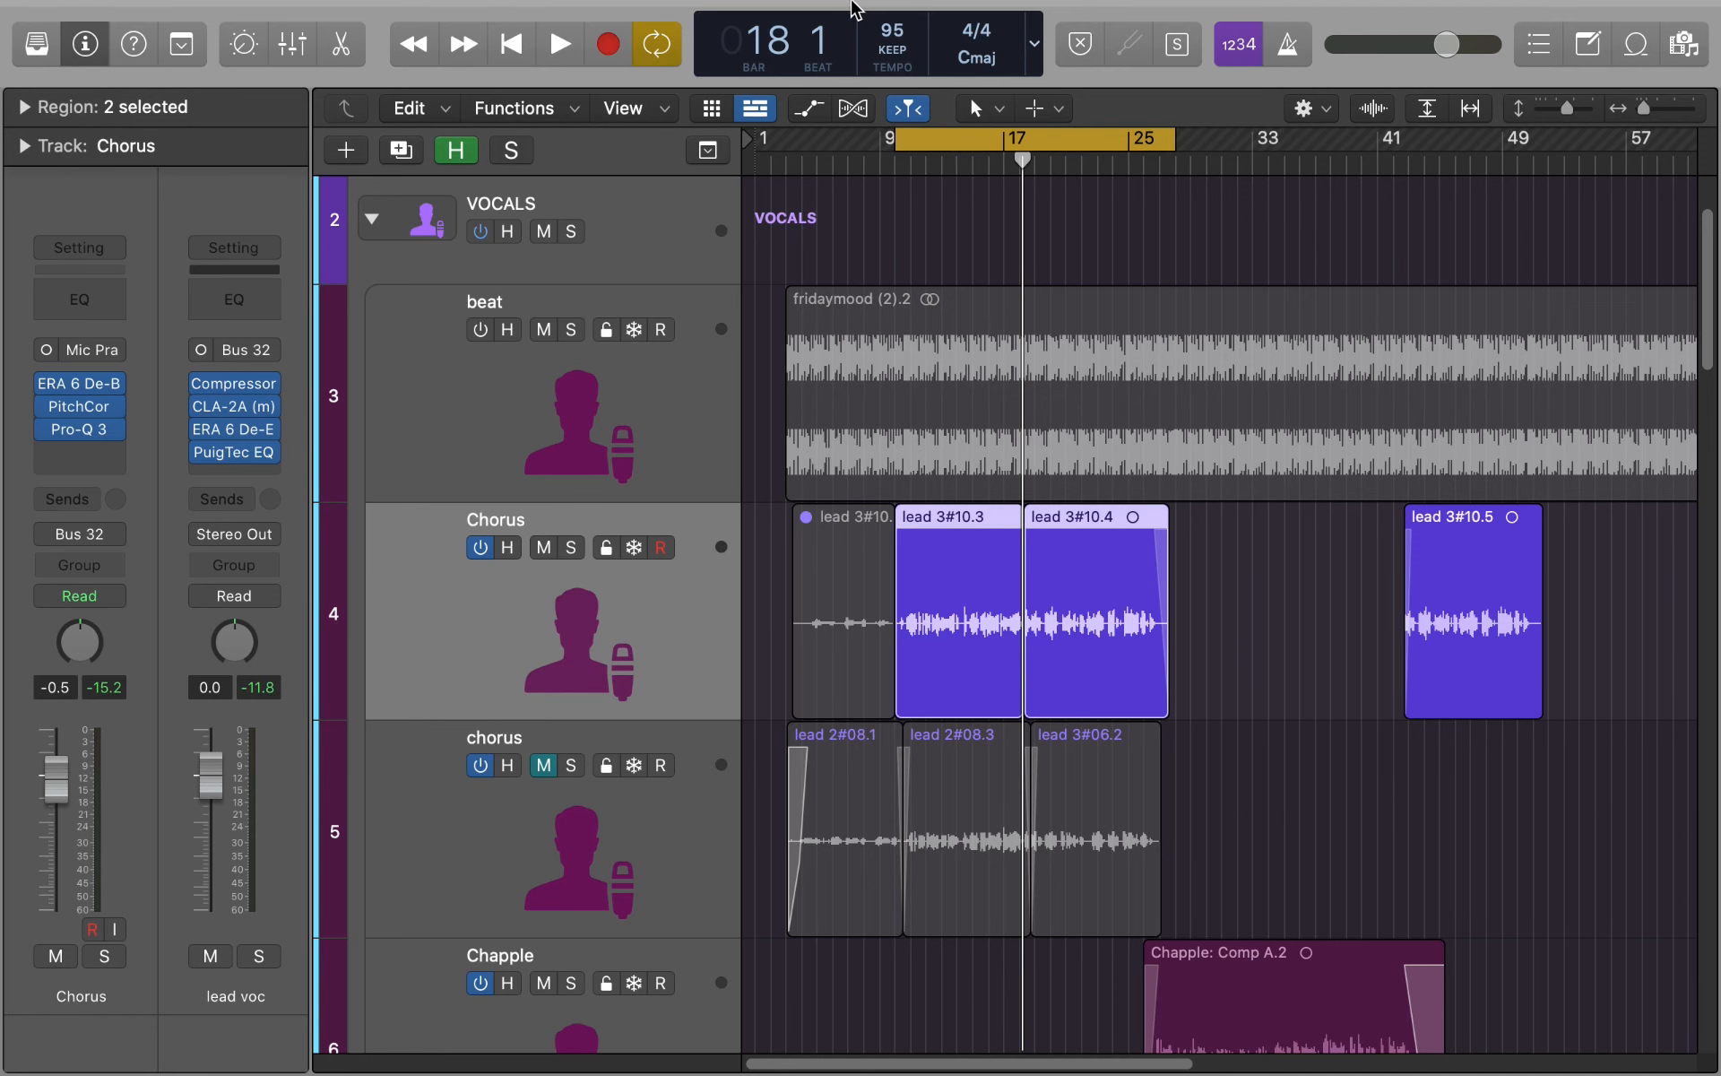
pyautogui.moveTo(853, 5)
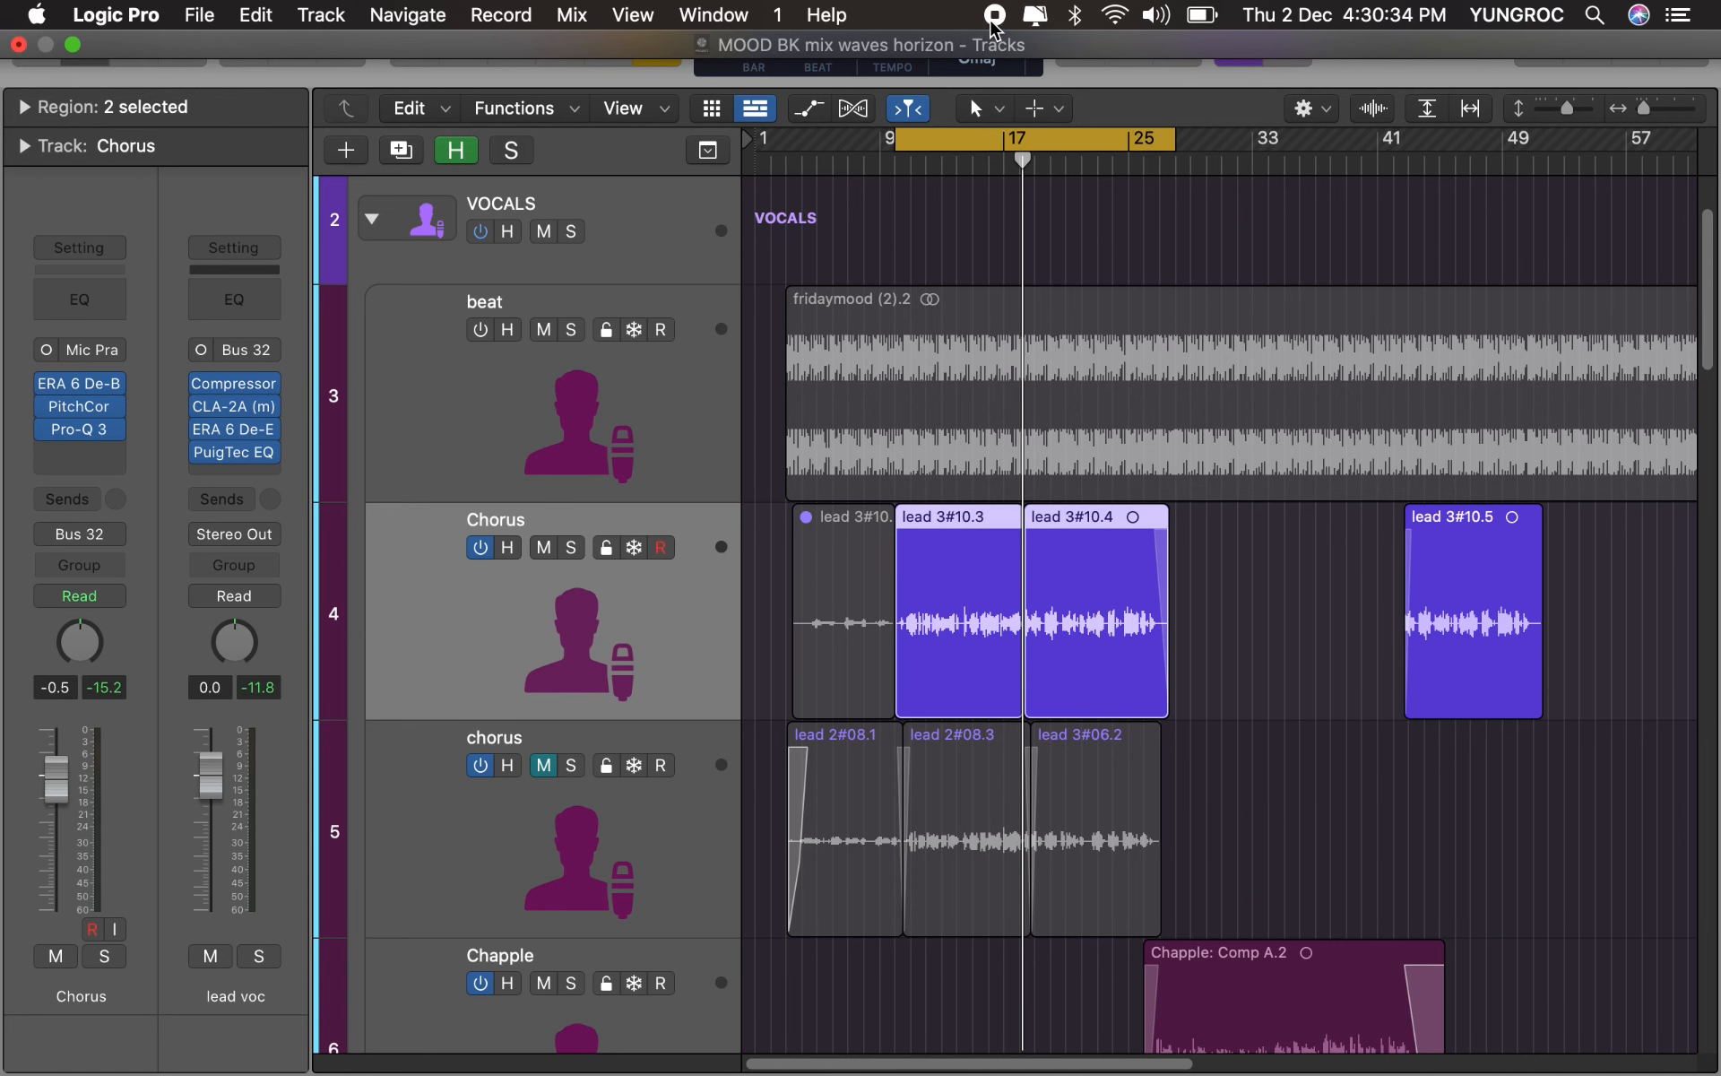